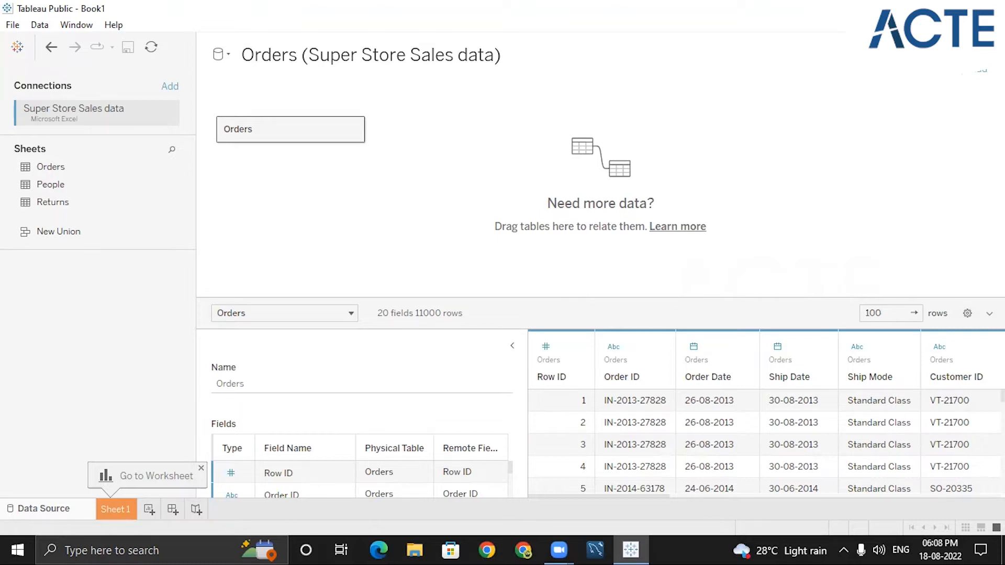
# - Compare the Range of values and Special options in the Profit filter dialog
pyautogui.click(201, 468)
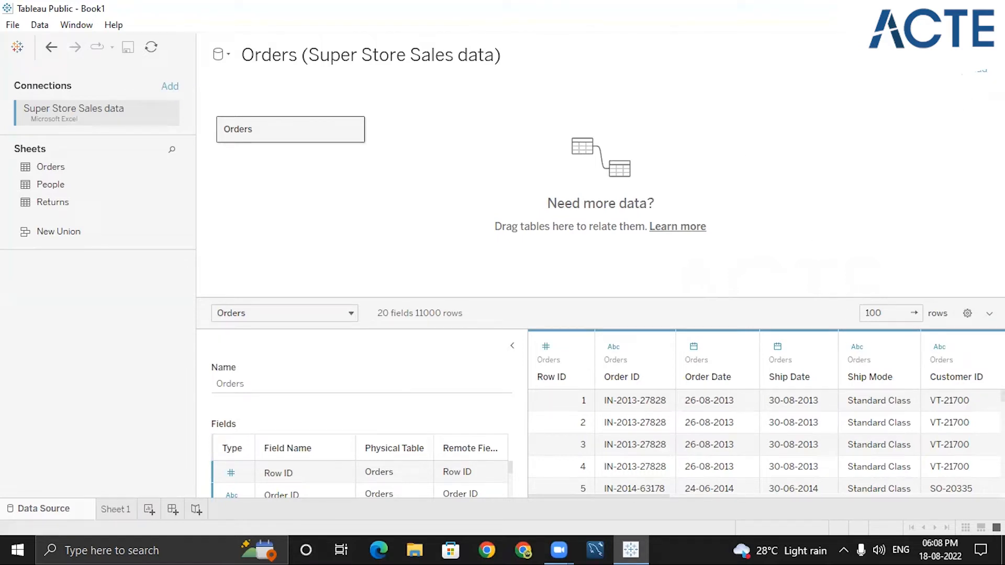
pyautogui.click(512, 348)
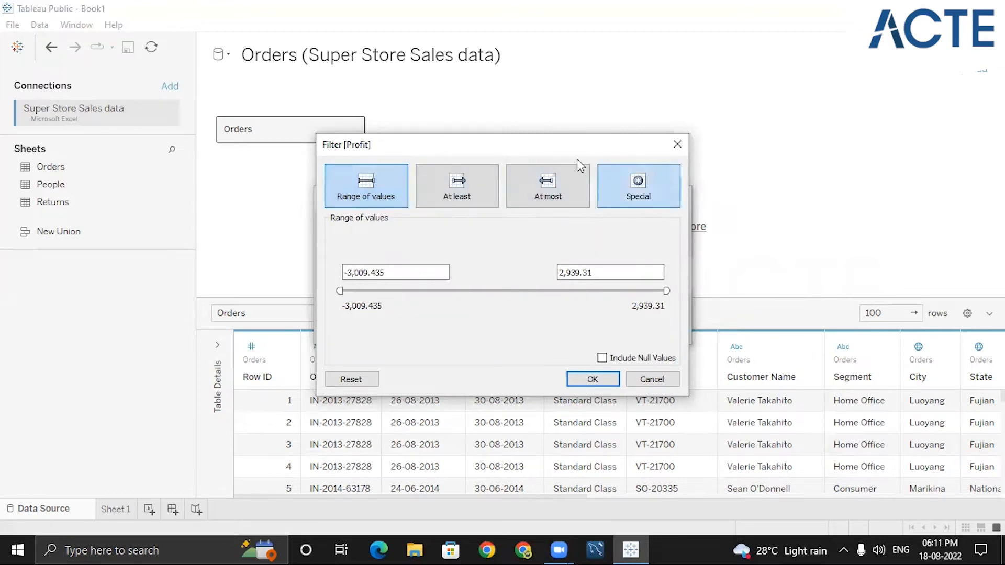
pyautogui.click(620, 186)
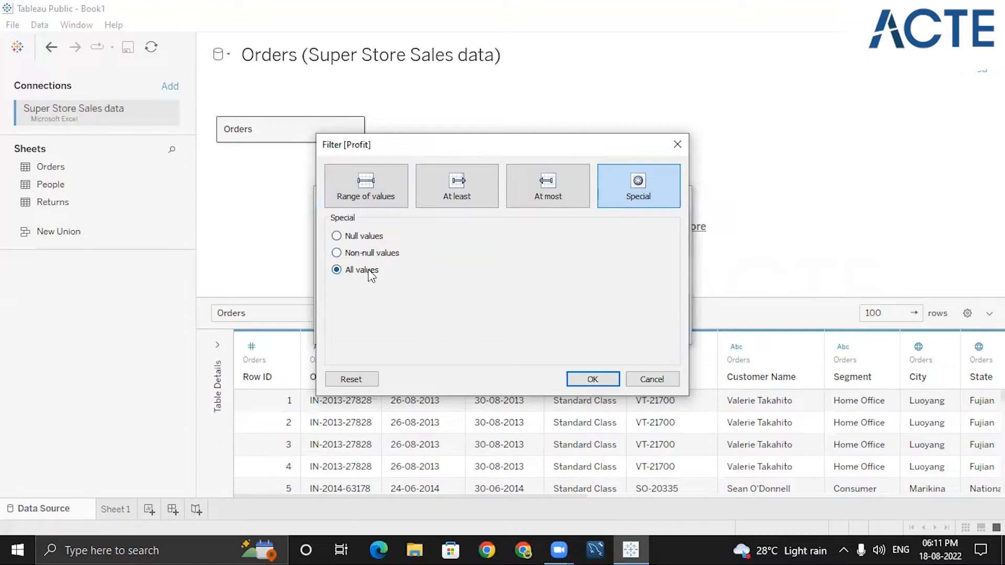
pyautogui.click(350, 193)
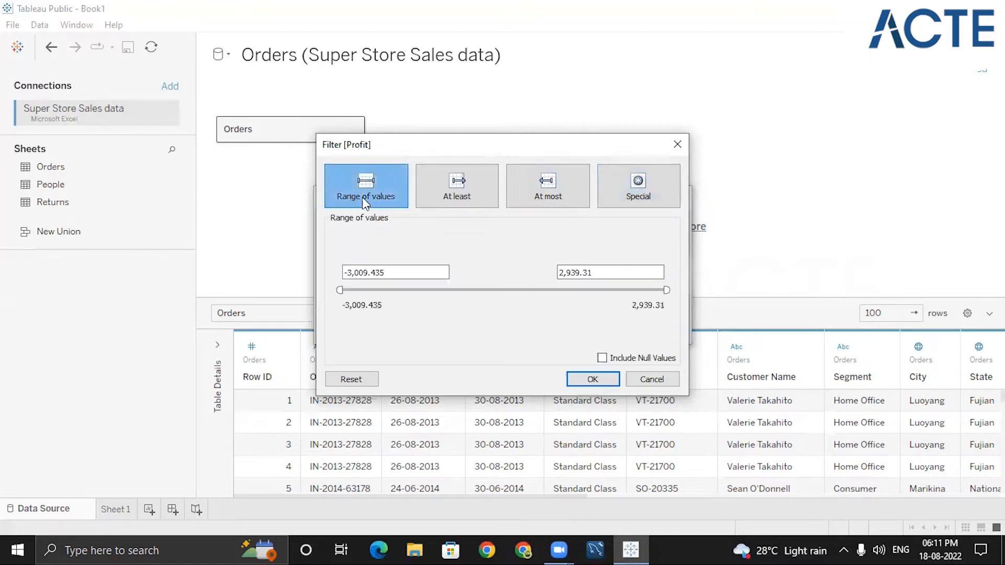
# - Set the Profit data source filter to a range starting at 2000 and apply it
pyautogui.click(341, 289)
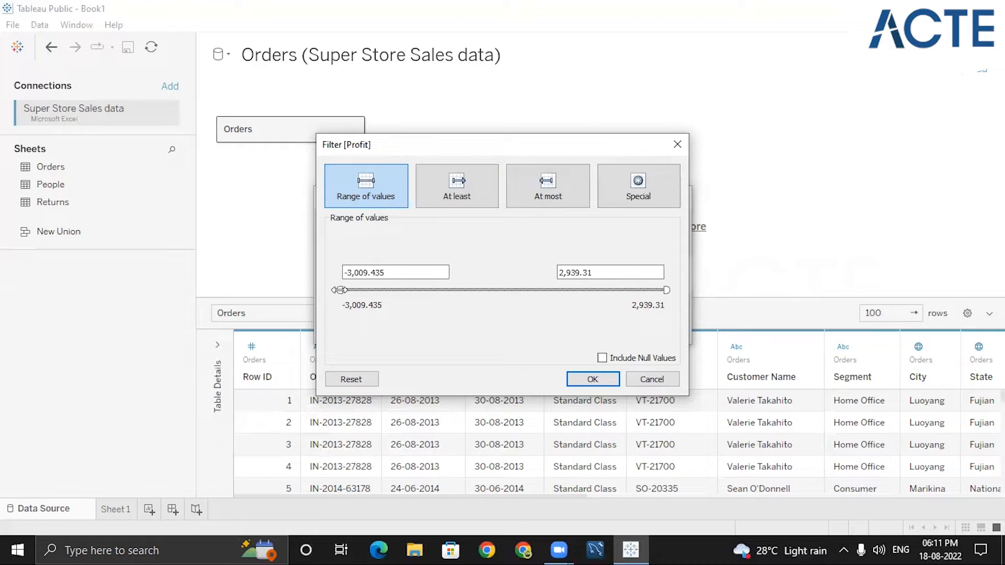
pyautogui.moveTo(340, 290); pyautogui.dragTo(622, 302)
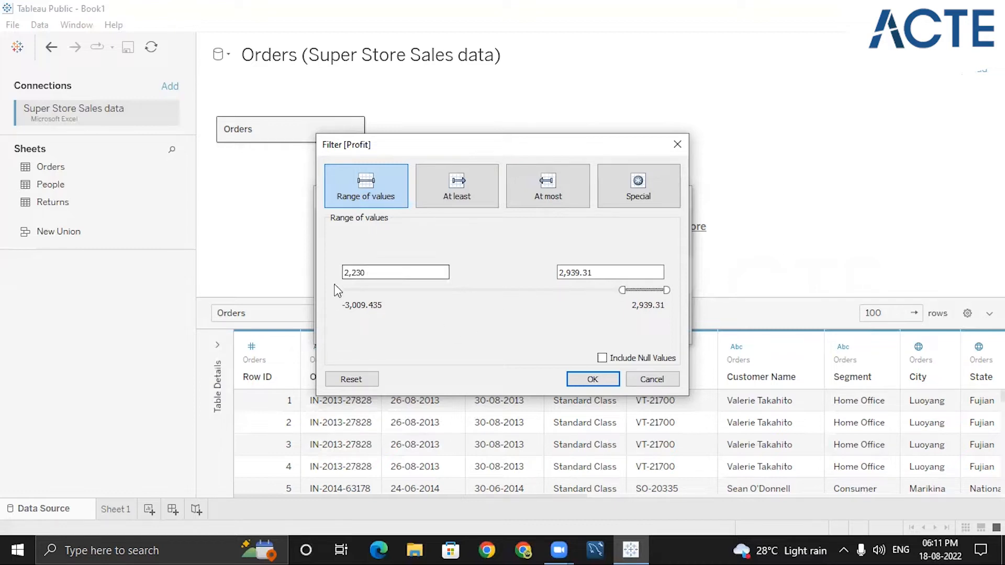
pyautogui.moveTo(623, 288); pyautogui.dragTo(588, 290)
pyautogui.click(374, 280)
pyautogui.press('BackSpace')
pyautogui.press('BackSpace')
pyautogui.press('BackSpace')
pyautogui.press('BackSpace')
pyautogui.press('BackSpace')
pyautogui.write('2000')
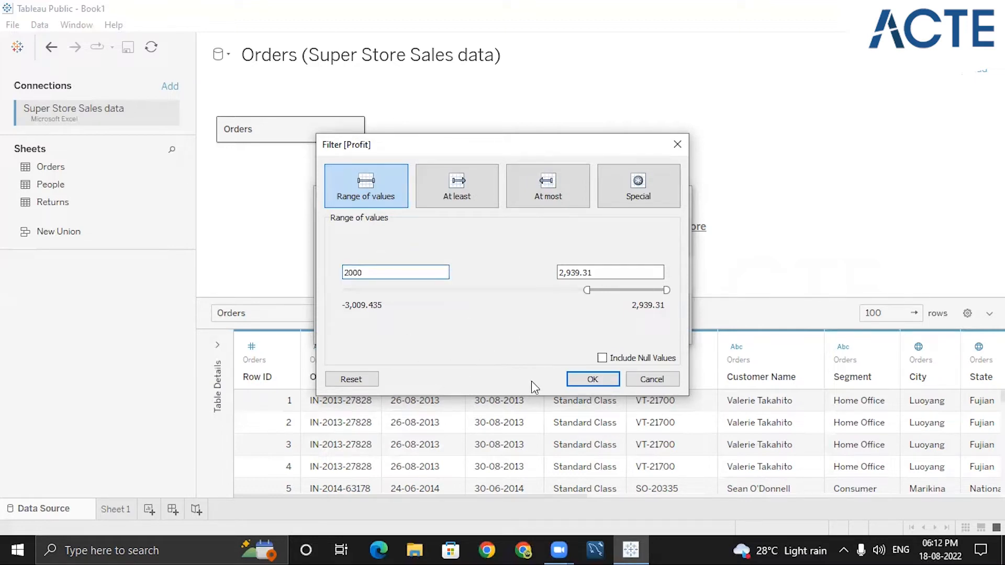
pyautogui.click(593, 380)
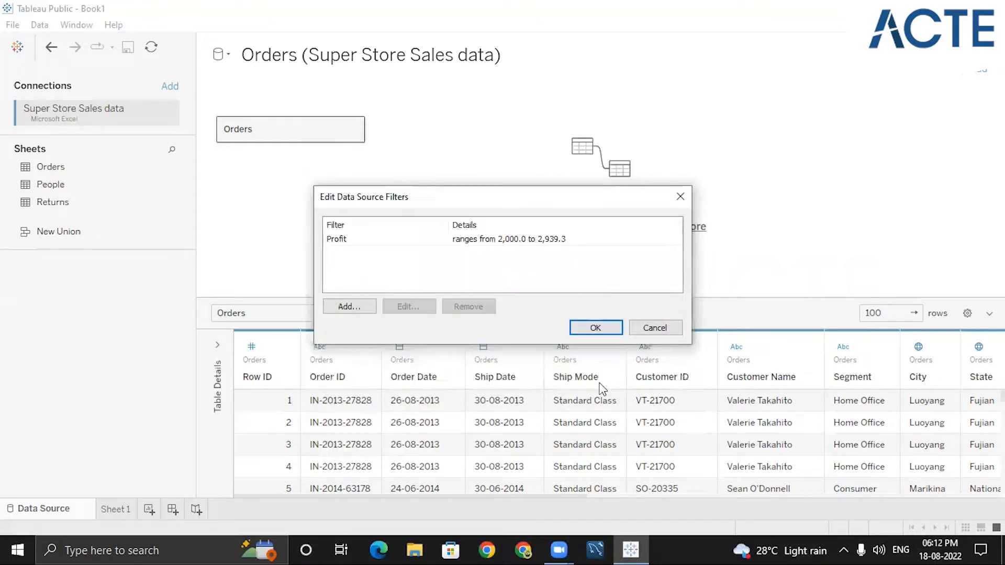
pyautogui.click(588, 325)
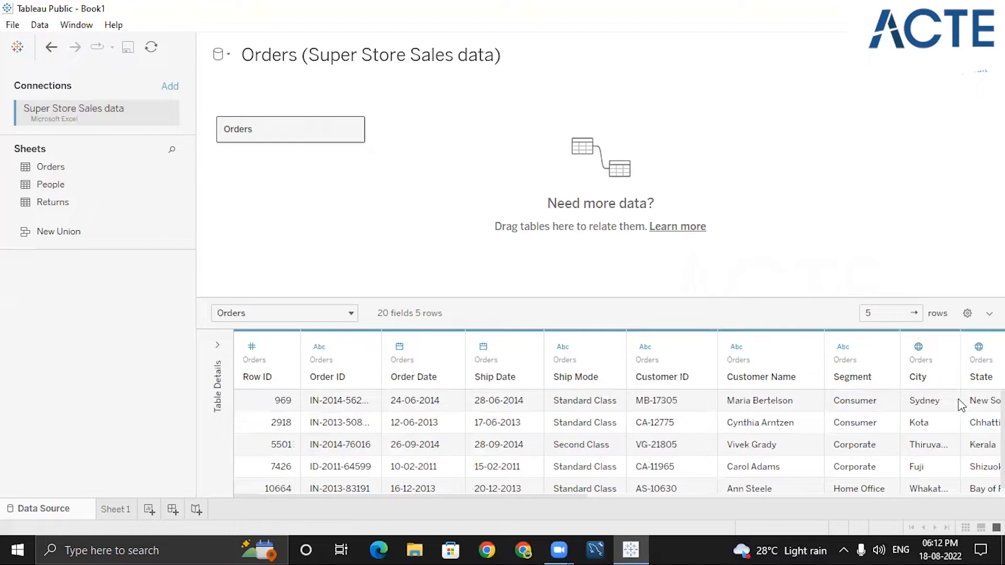
# - Enlarge the data grid and scroll across the filtered rows to examine them
pyautogui.moveTo(723, 296); pyautogui.dragTo(720, 223)
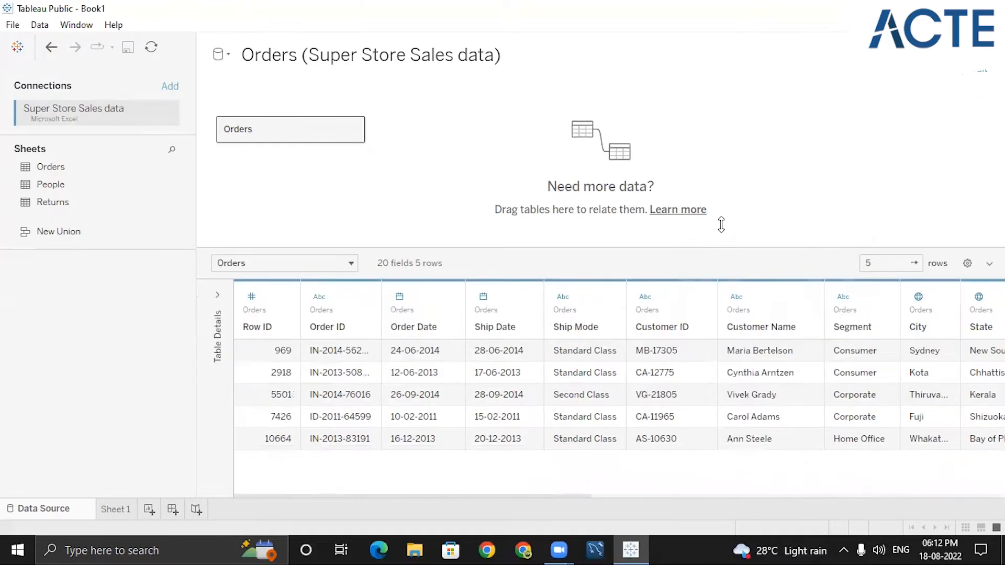
pyautogui.click(683, 495)
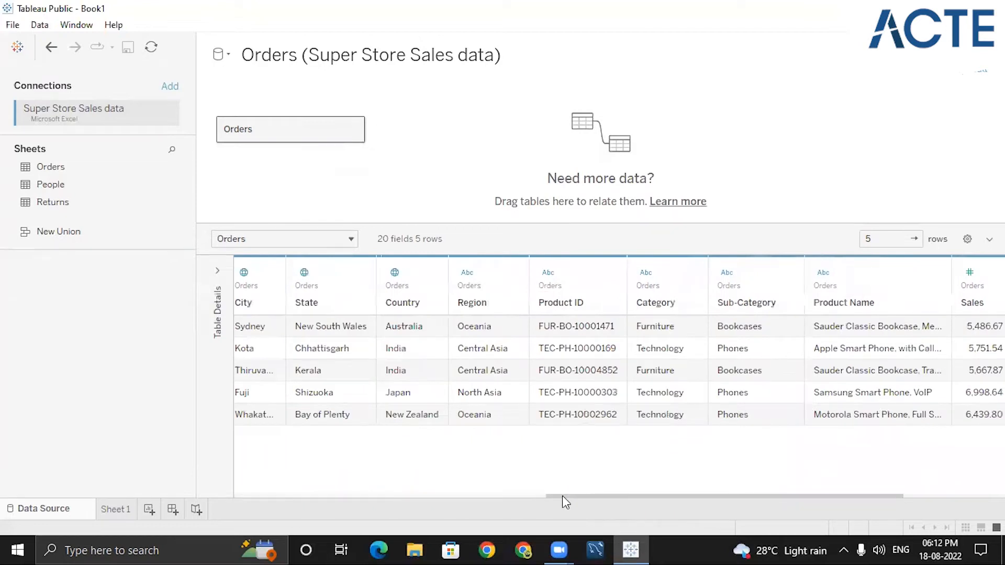
pyautogui.moveTo(624, 495); pyautogui.dragTo(499, 483)
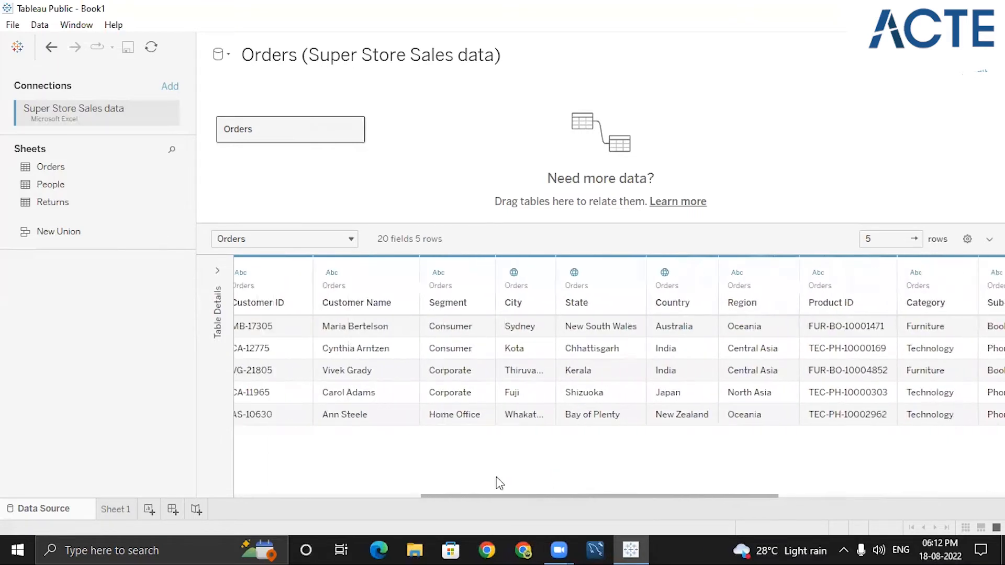
pyautogui.moveTo(422, 492); pyautogui.dragTo(262, 494)
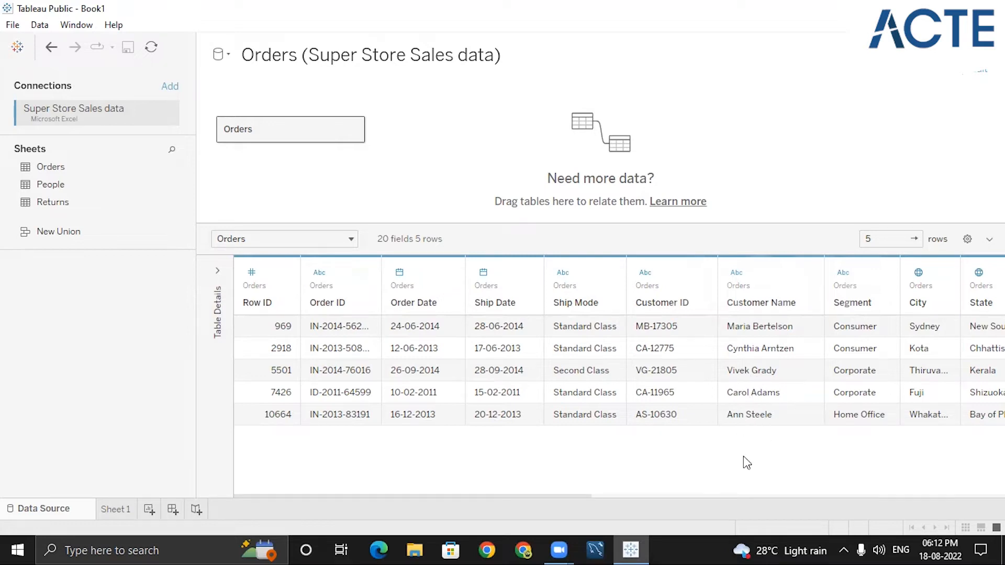
pyautogui.moveTo(572, 495); pyautogui.dragTo(758, 495)
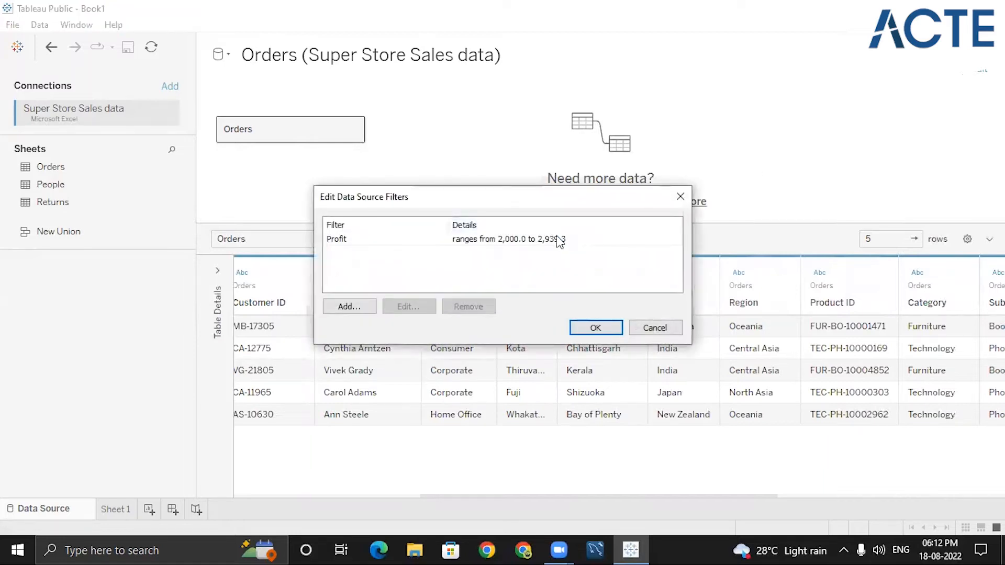
pyautogui.click(559, 239)
pyautogui.click(407, 307)
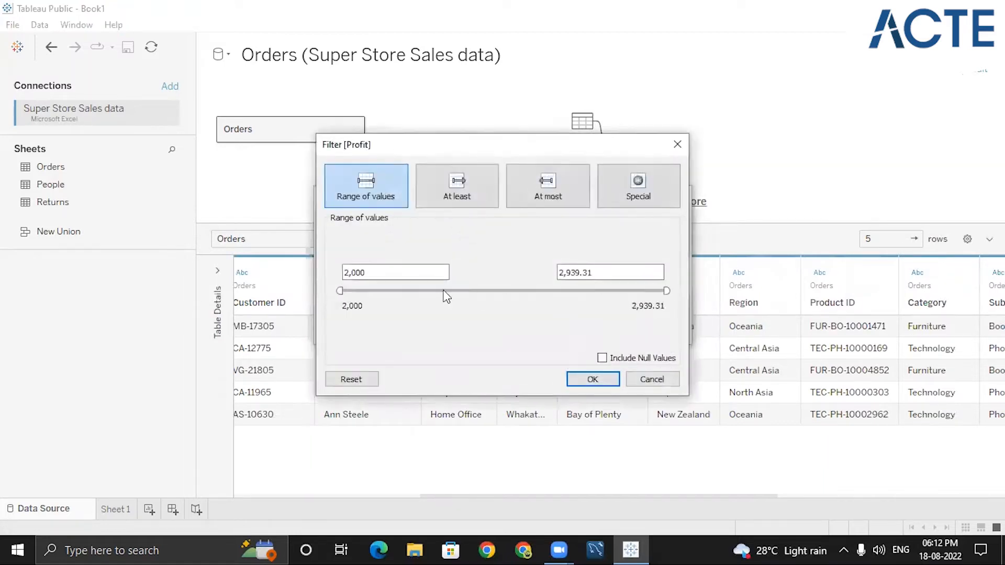
pyautogui.click(346, 379)
pyautogui.click(457, 190)
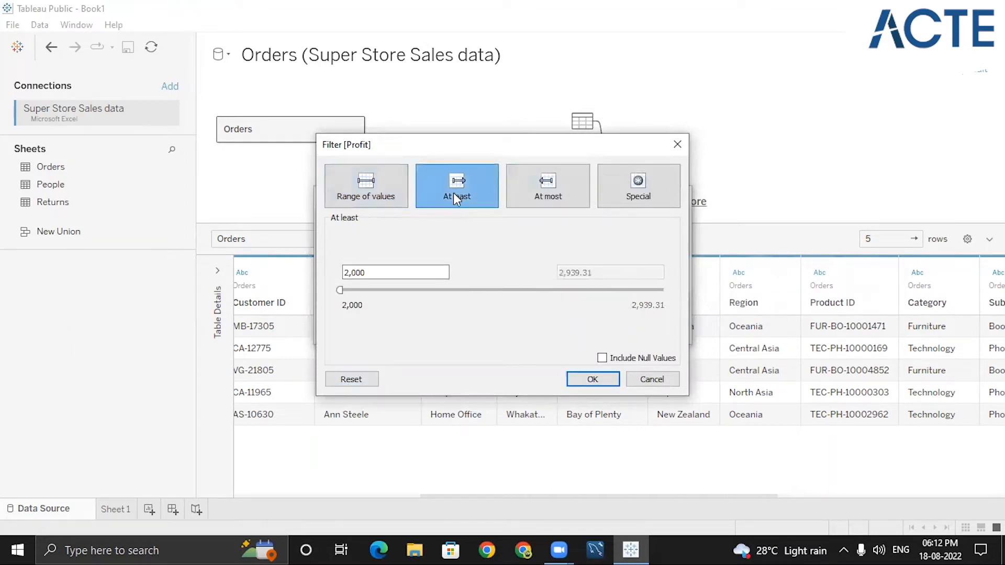
pyautogui.click(677, 144)
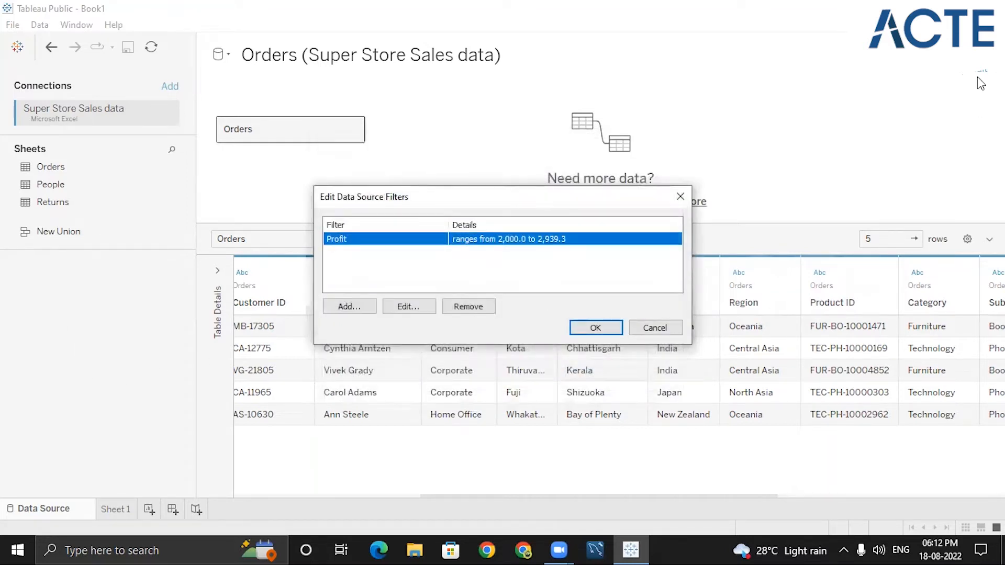
# - Remove the Profit range filter from the data source filters
pyautogui.click(475, 306)
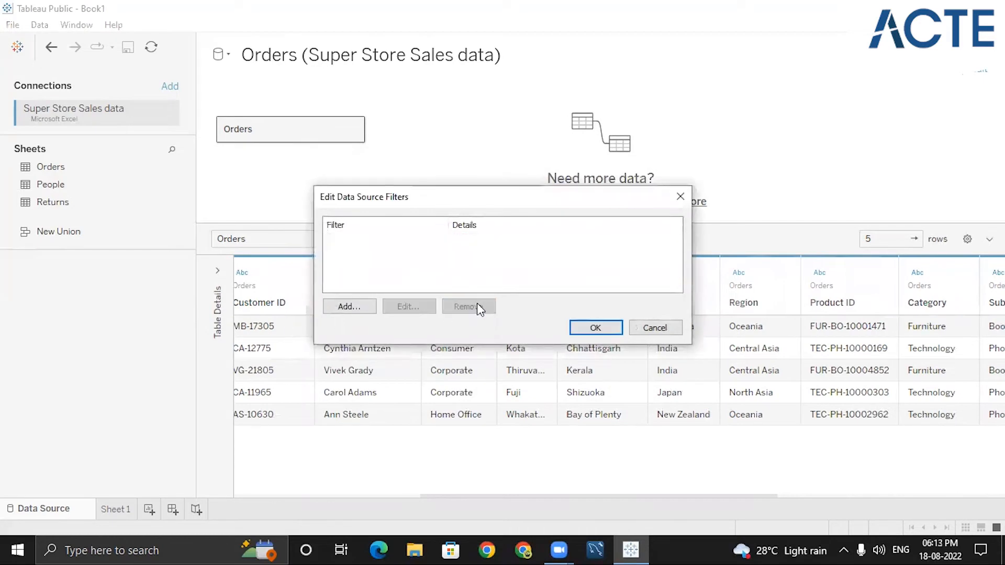
pyautogui.click(586, 330)
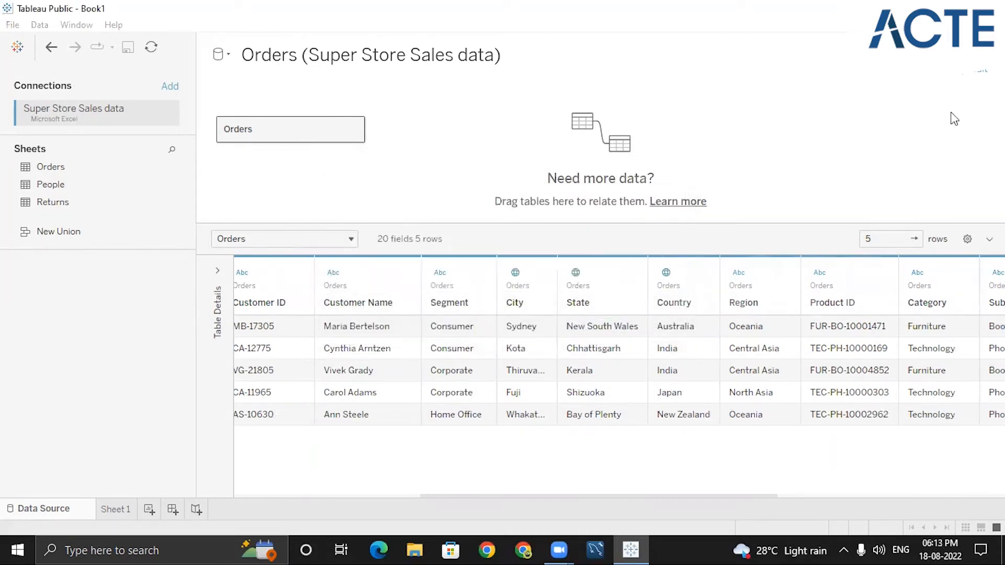
# - Add a new data source filter on the Profit field
pyautogui.click(984, 73)
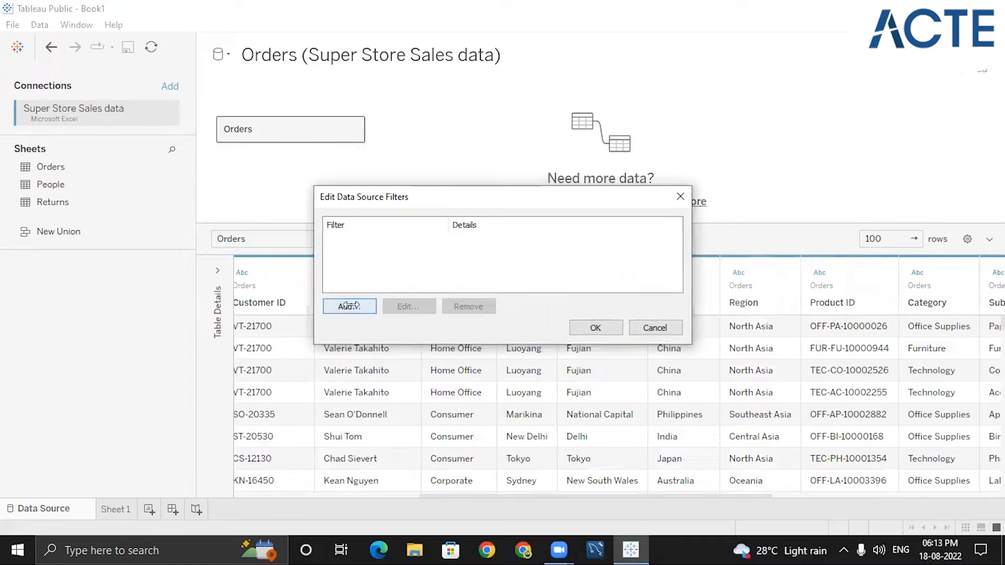
pyautogui.click(345, 306)
pyautogui.click(381, 279)
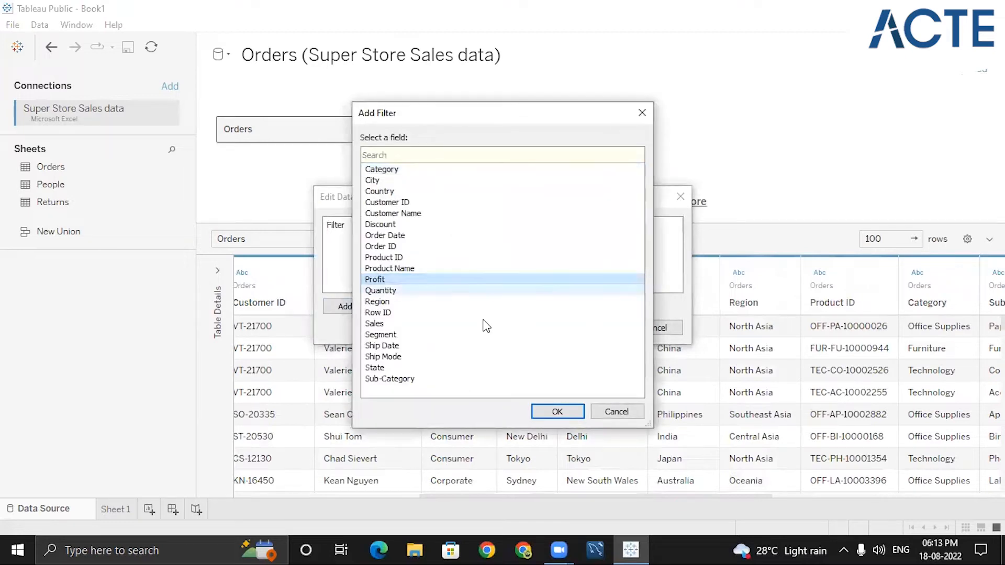
pyautogui.click(557, 412)
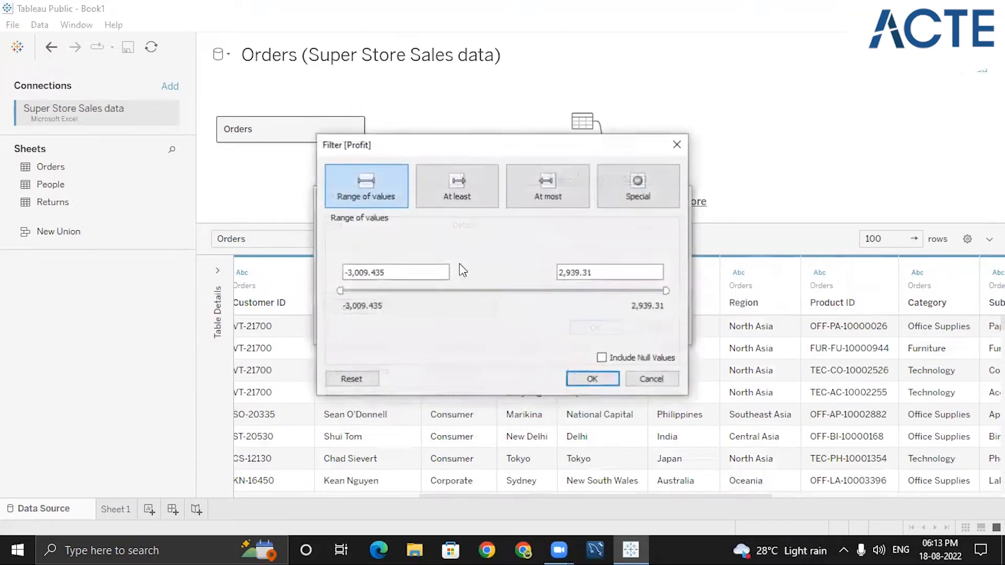
pyautogui.click(458, 201)
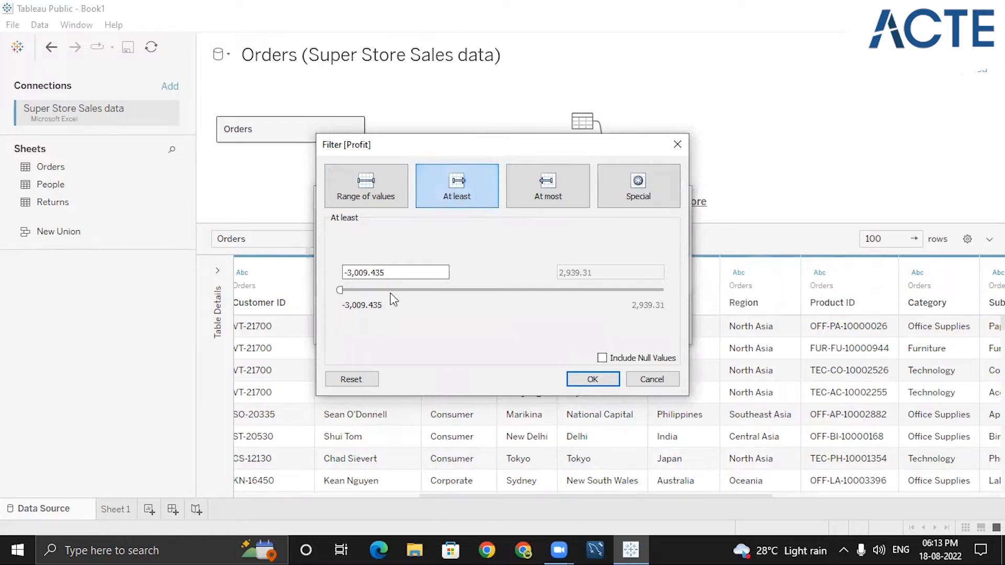
pyautogui.moveTo(344, 291); pyautogui.dragTo(521, 291)
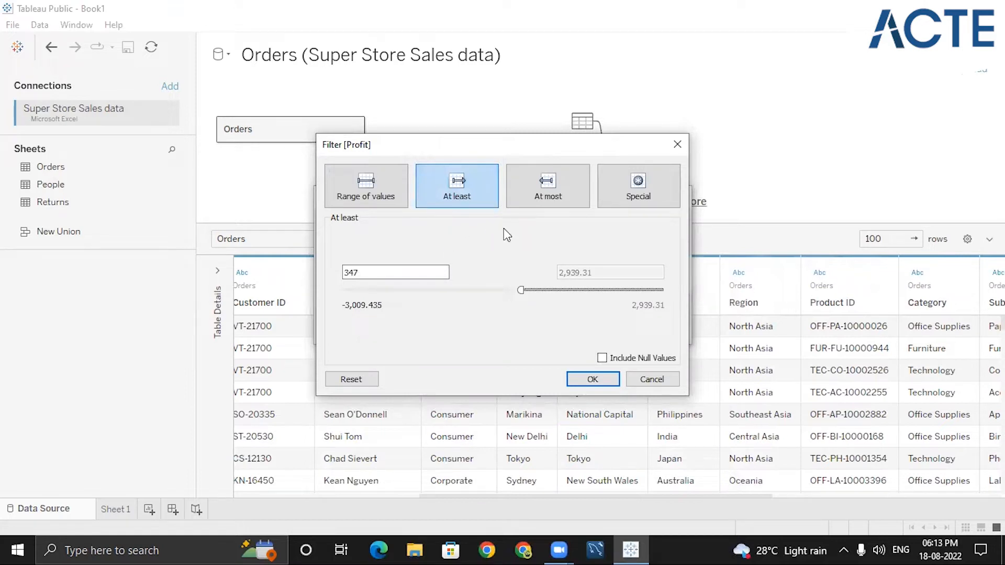
pyautogui.moveTo(525, 290); pyautogui.dragTo(339, 290)
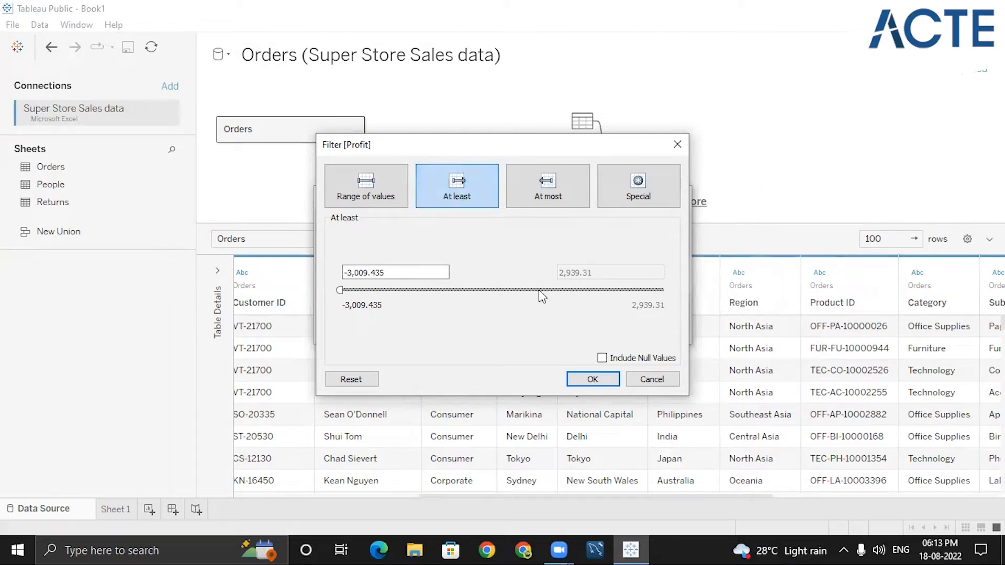
# - Set the Profit filter to At most 0 and apply it to the data source
pyautogui.click(542, 198)
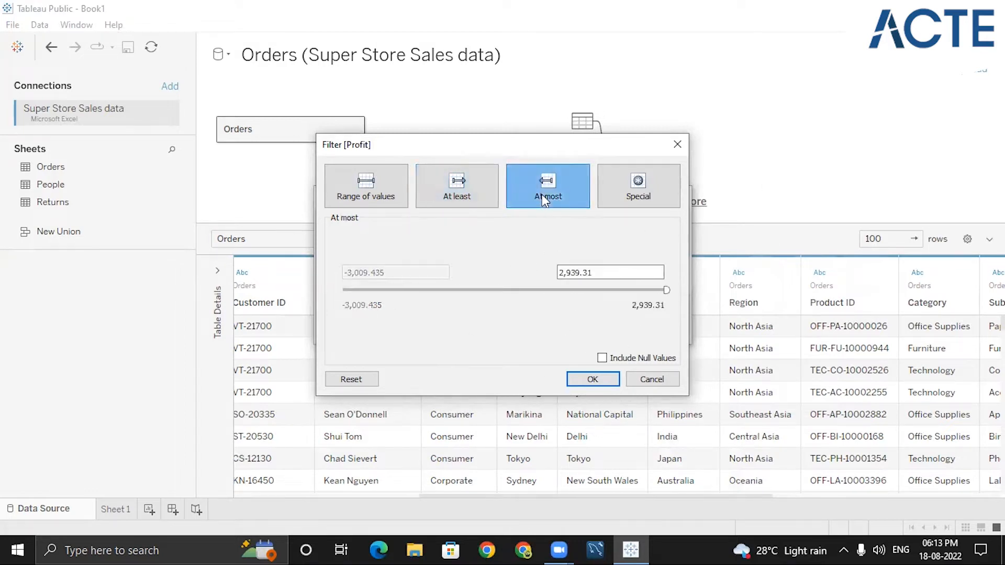
pyautogui.moveTo(666, 289); pyautogui.dragTo(504, 288)
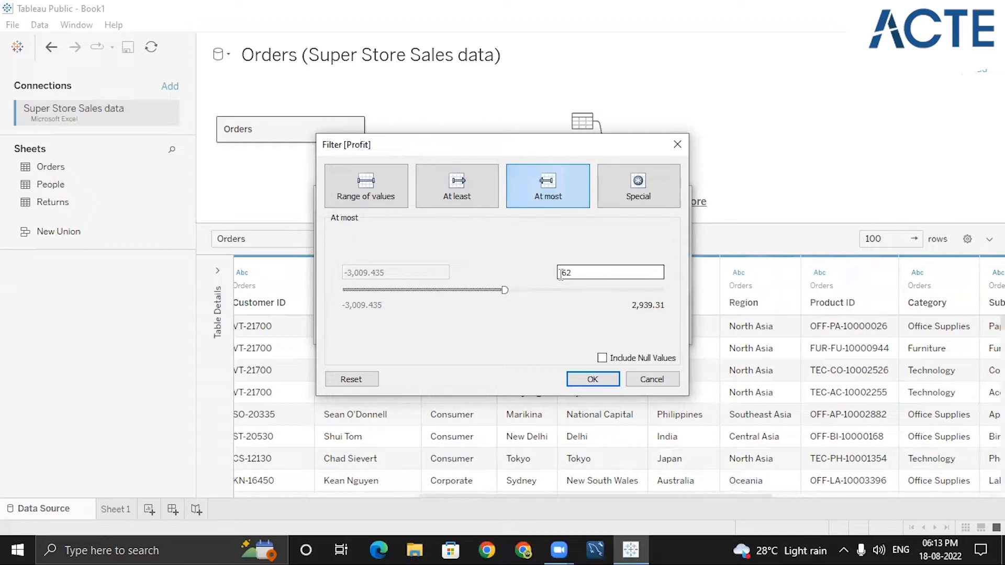
pyautogui.click(596, 273)
pyautogui.press('BackSpace')
pyautogui.press('BackSpace')
pyautogui.click(587, 380)
pyautogui.click(595, 327)
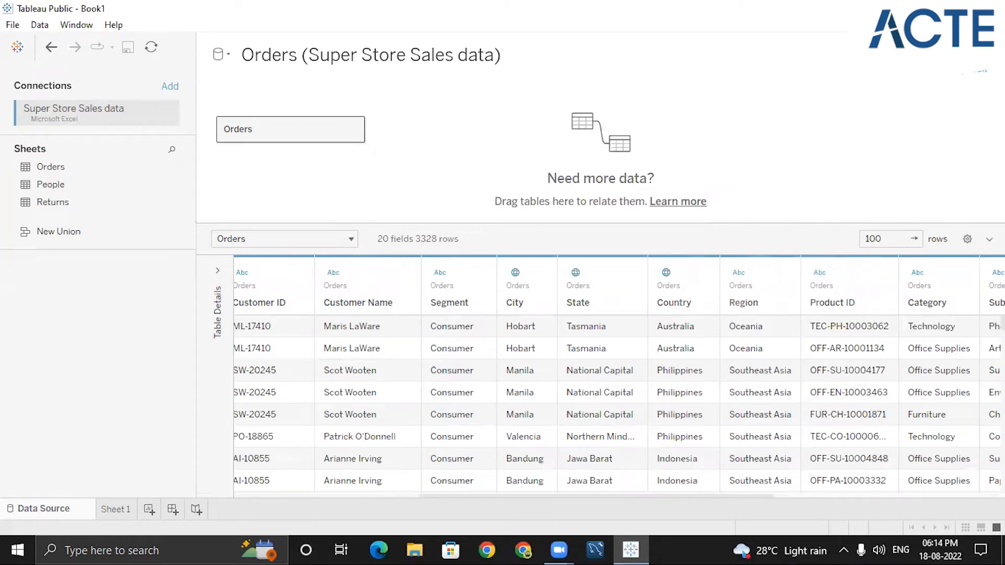
# - Delete the At most Profit filter from the data source
pyautogui.click(441, 239)
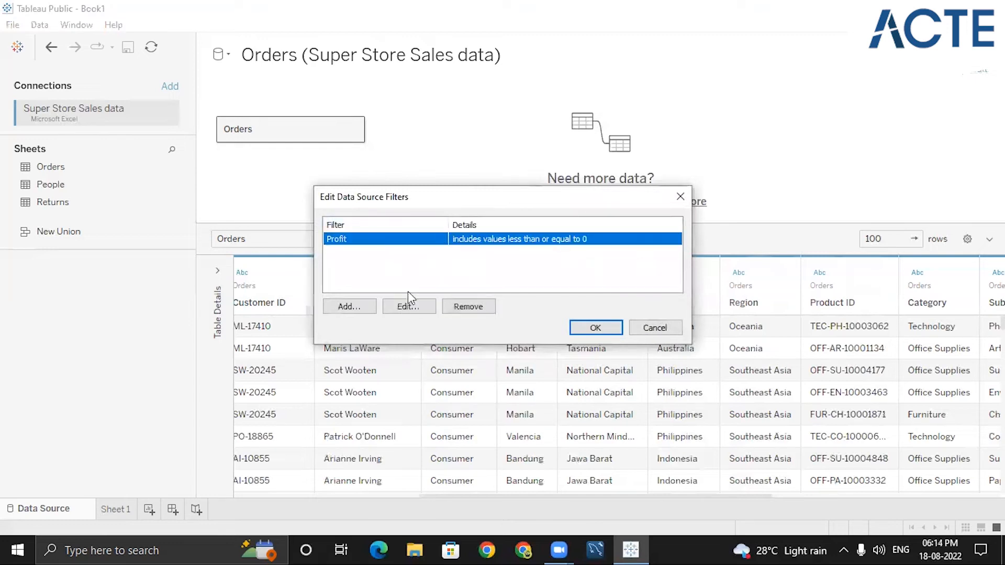
pyautogui.click(479, 307)
pyautogui.click(600, 325)
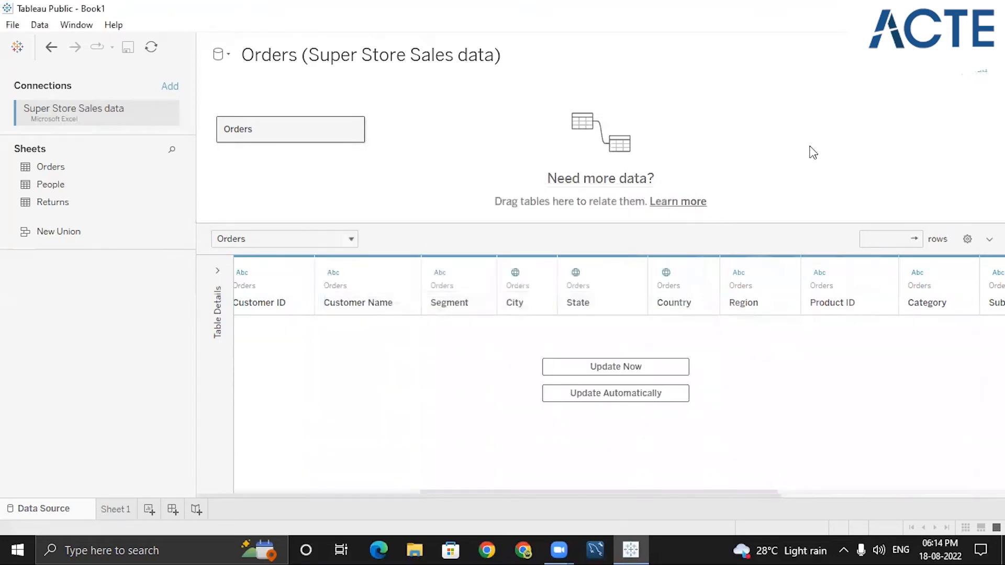
# - Add a new data source filter on Order Date, filtering by Years
pyautogui.click(979, 73)
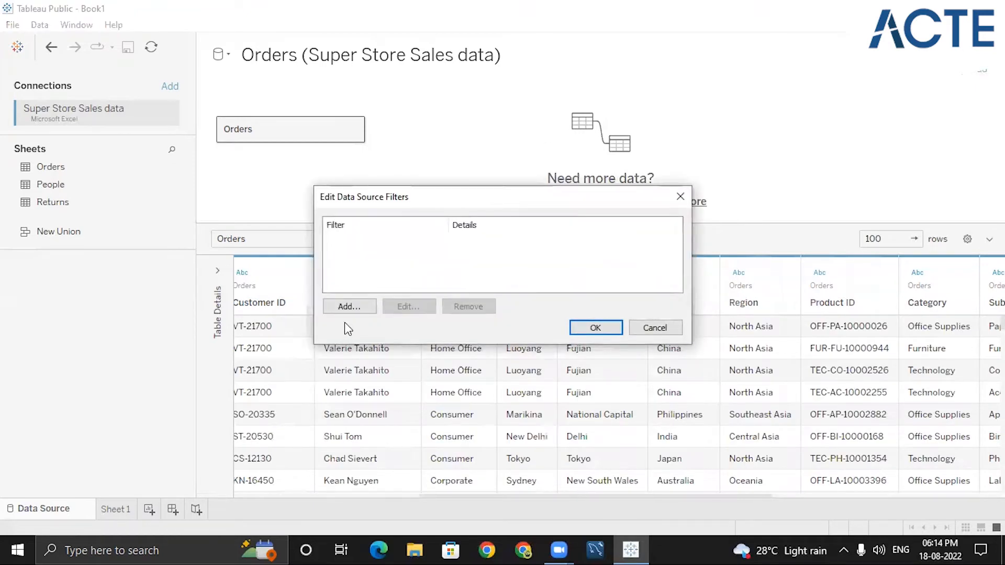
pyautogui.click(350, 307)
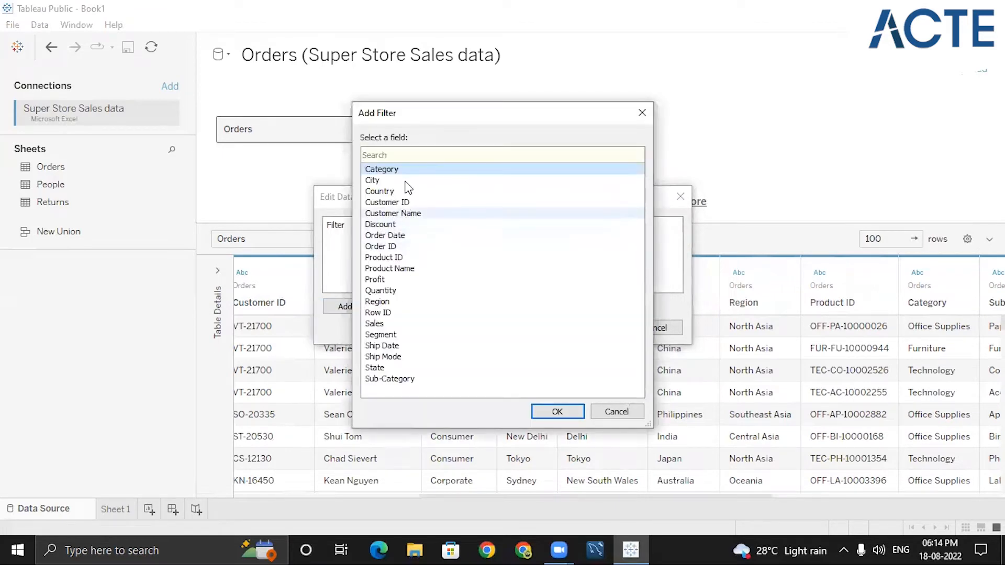
pyautogui.click(391, 236)
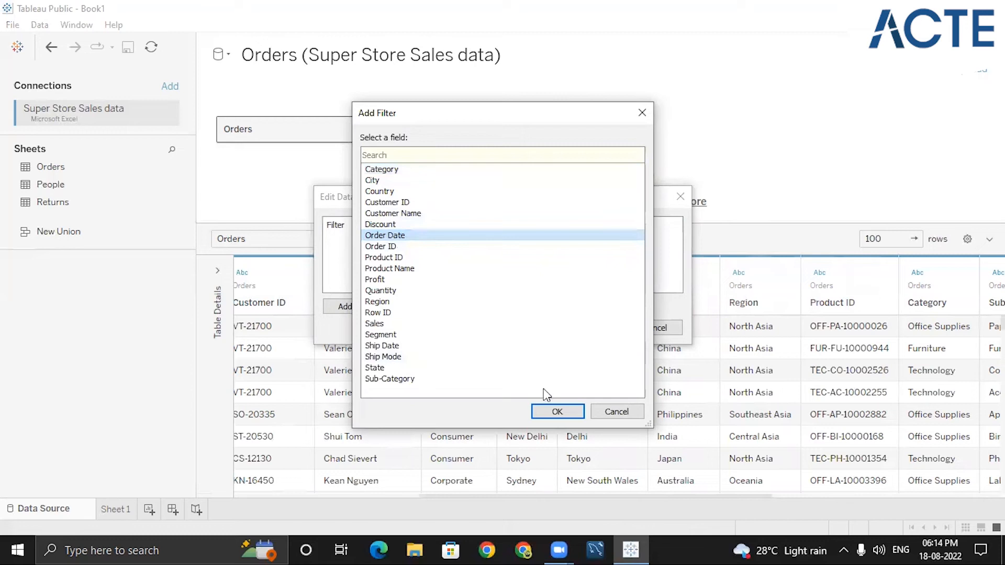
pyautogui.click(558, 412)
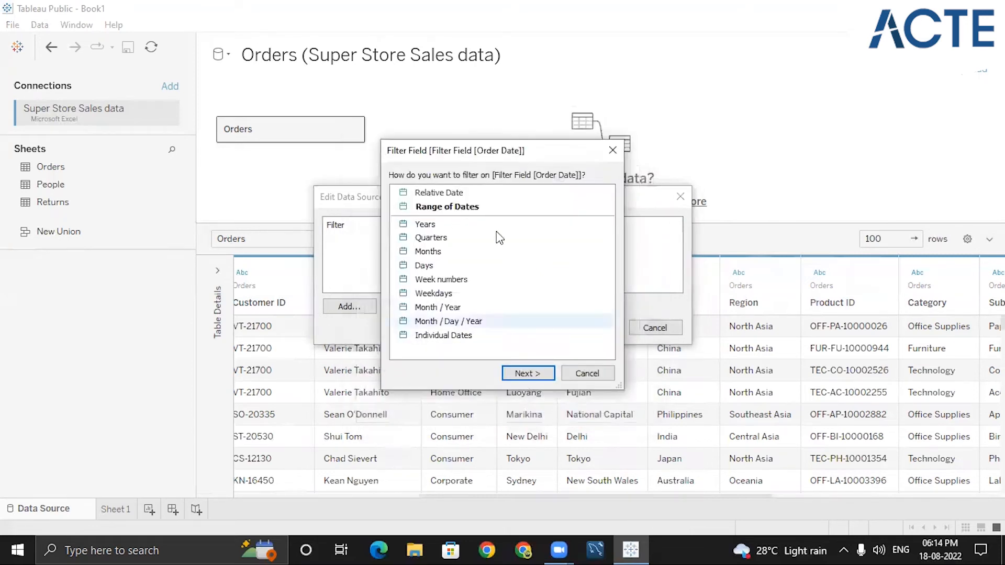
pyautogui.moveTo(561, 156); pyautogui.dragTo(729, 112)
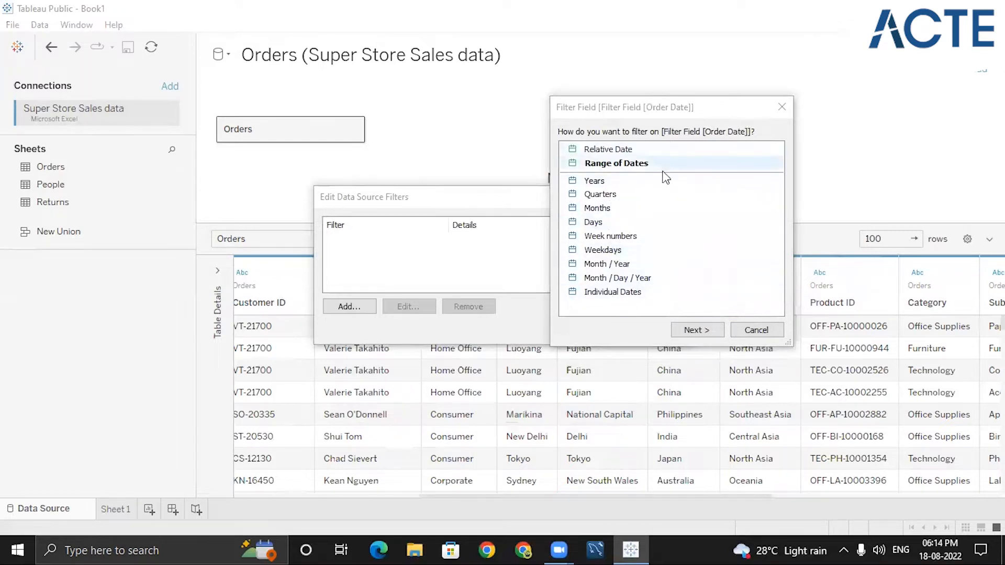
pyautogui.click(597, 181)
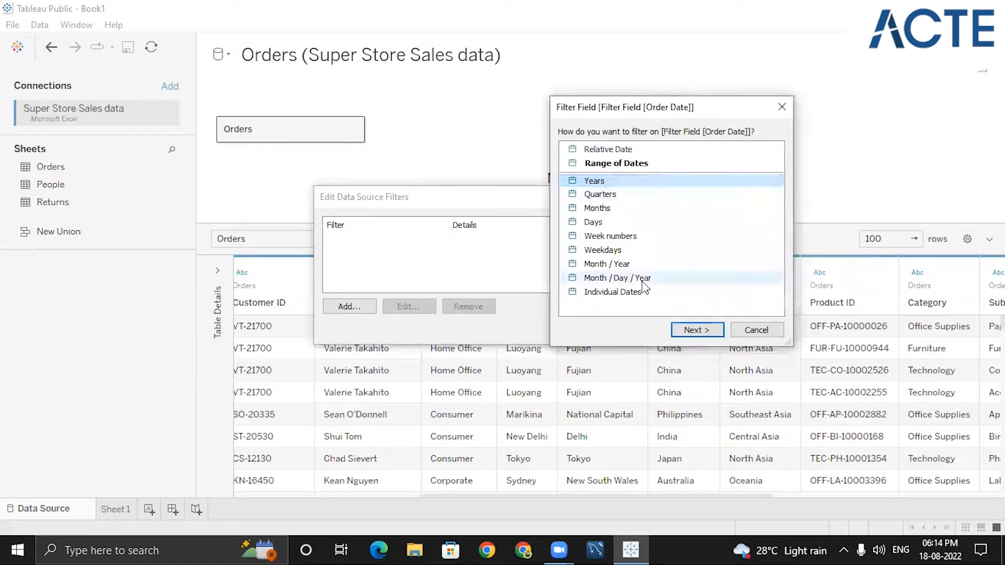
pyautogui.click(680, 331)
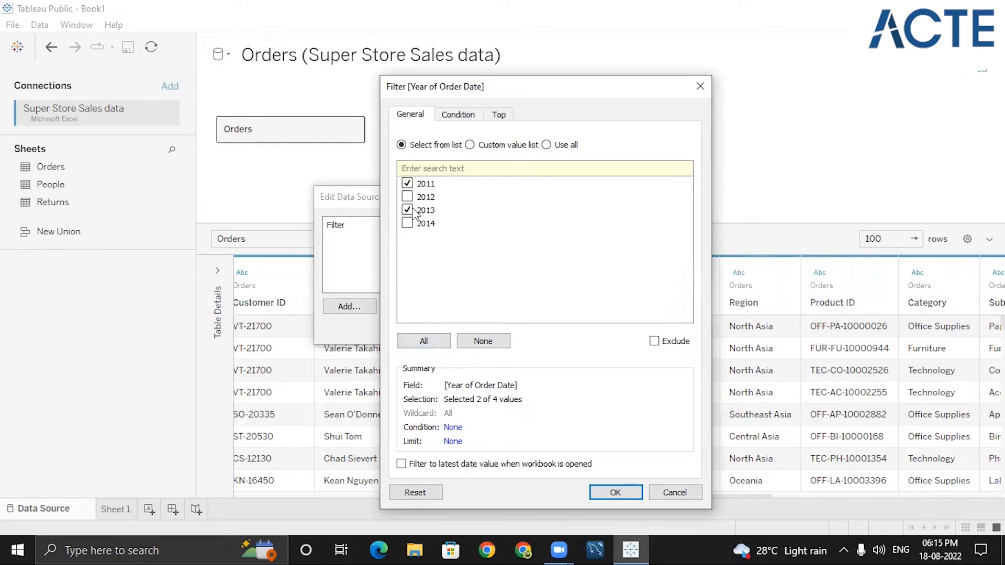
# - Try checking 2012 and 2014 instead and toggling Exclude in the year filter
pyautogui.click(407, 184)
pyautogui.click(408, 202)
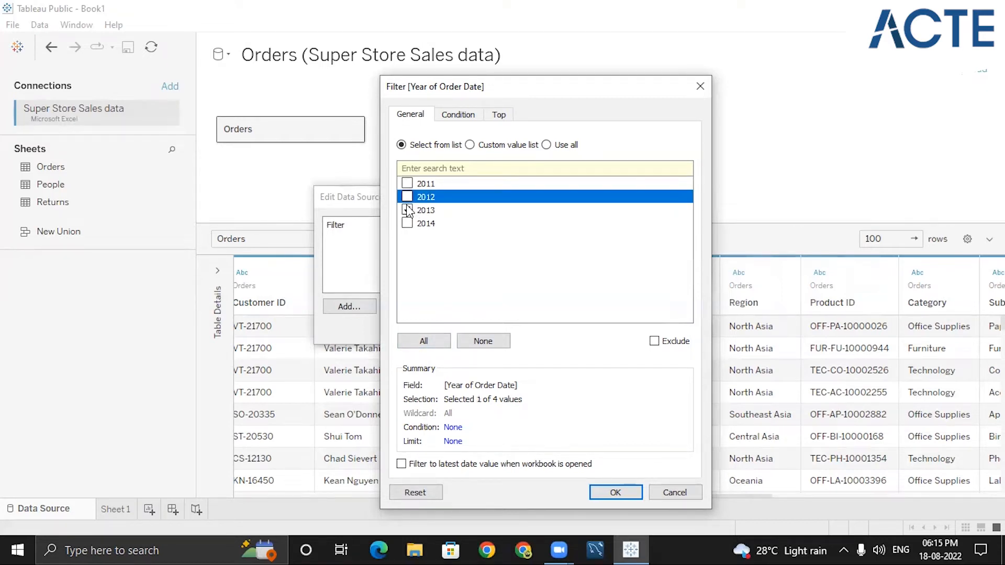
pyautogui.click(407, 197)
pyautogui.click(407, 224)
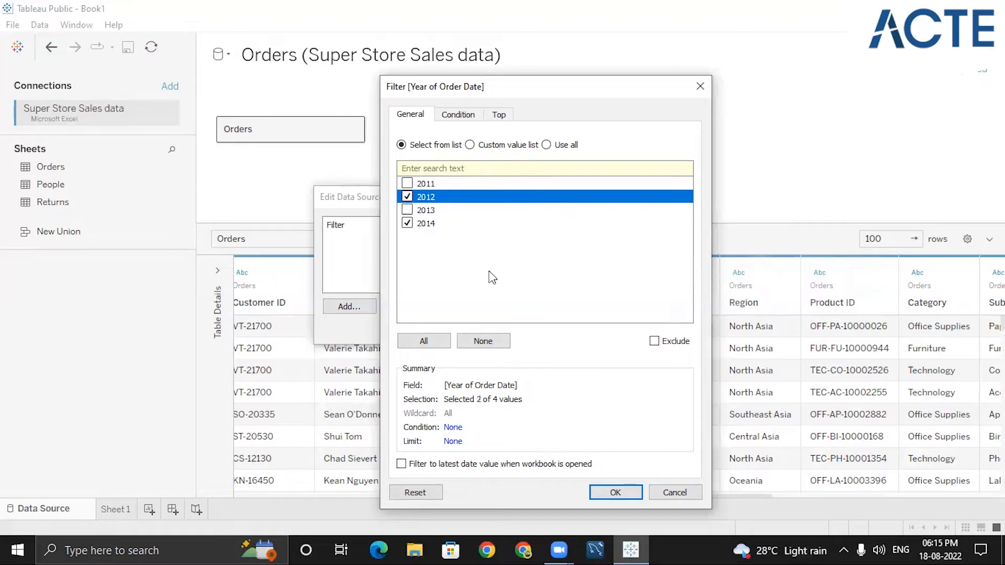
pyautogui.click(656, 342)
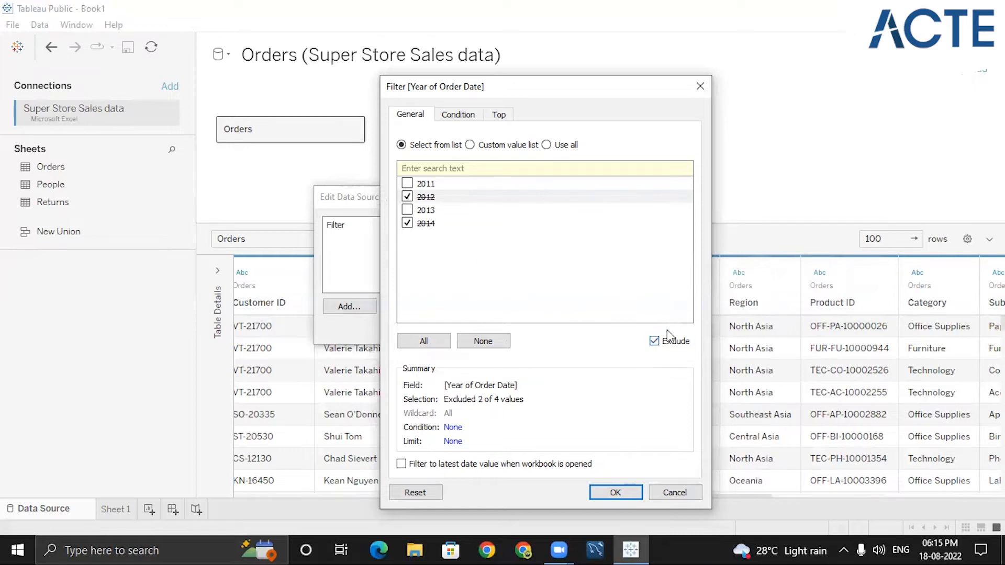
pyautogui.click(654, 342)
# - Keep only 2011 and 2013 in the Order Date year filter and apply it to the data source
pyautogui.click(407, 197)
pyautogui.click(407, 224)
pyautogui.click(407, 183)
pyautogui.click(408, 210)
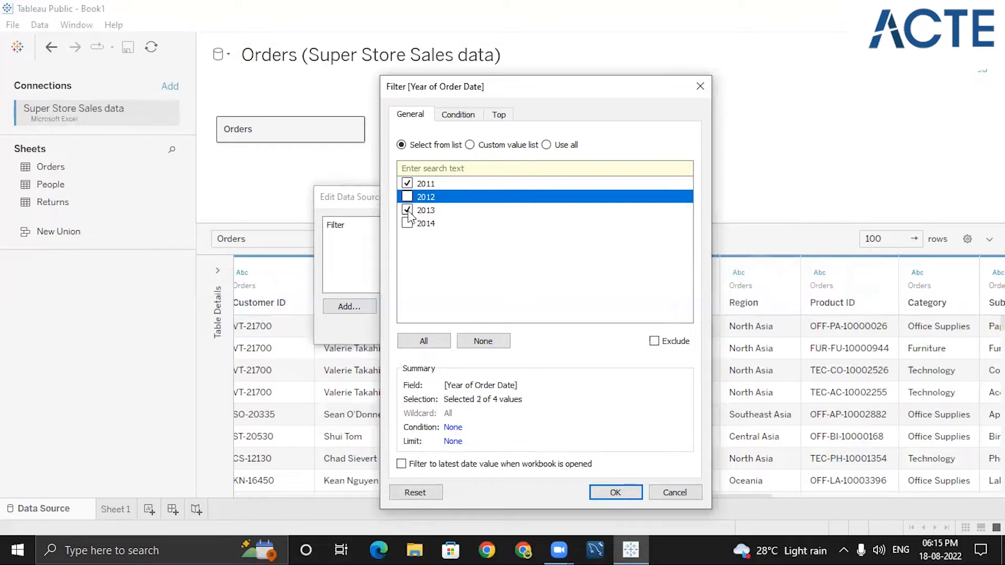
pyautogui.click(602, 490)
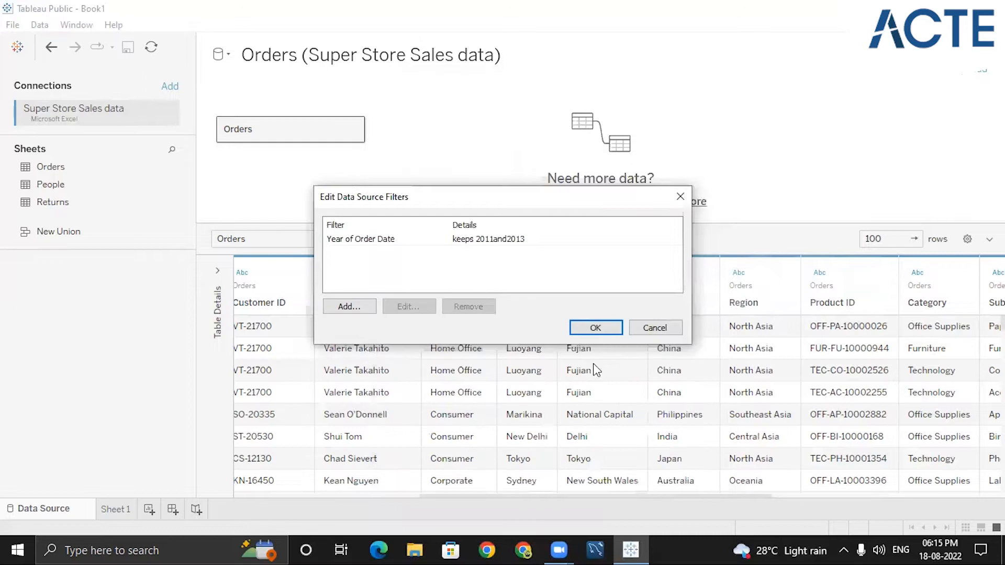
pyautogui.click(596, 328)
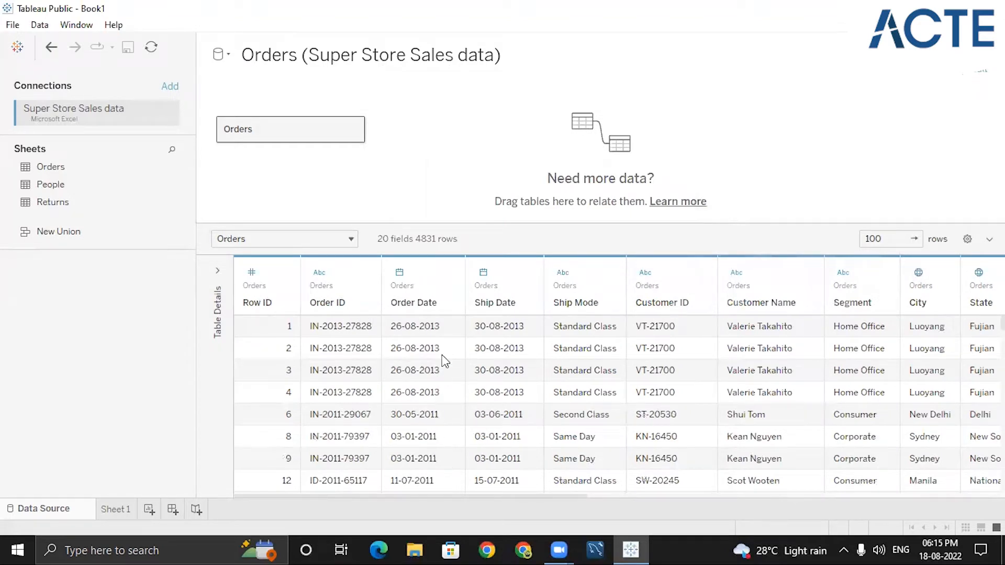
# - Edit the Year of Order Date filter and set its condition by field to Profit
pyautogui.click(972, 75)
pyautogui.click(517, 241)
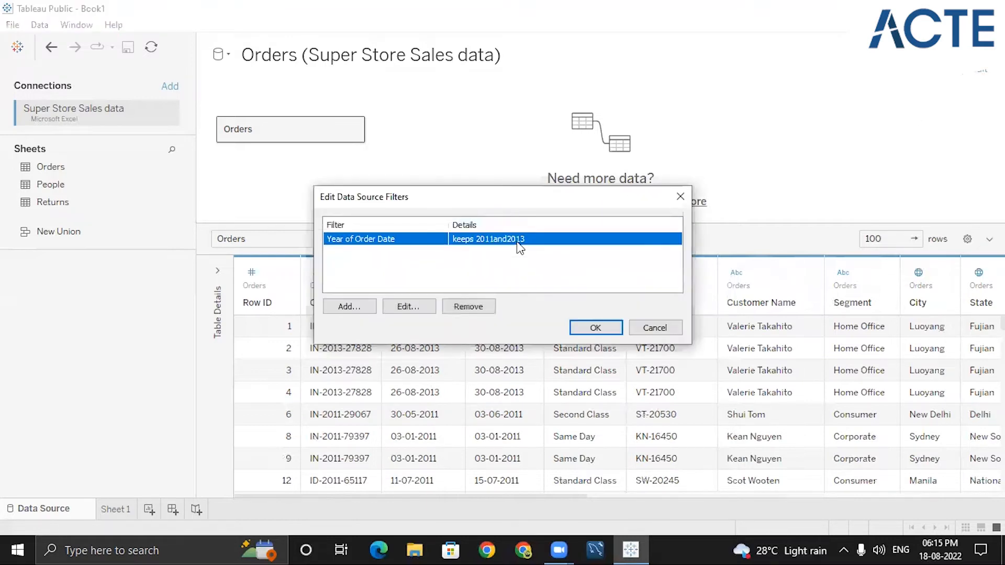
pyautogui.click(419, 308)
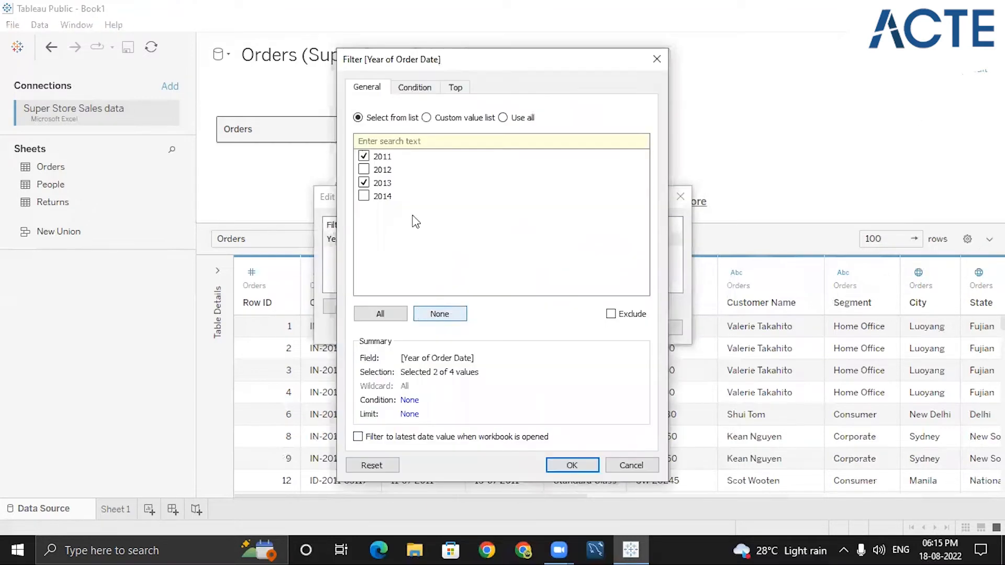
pyautogui.click(416, 89)
pyautogui.click(367, 88)
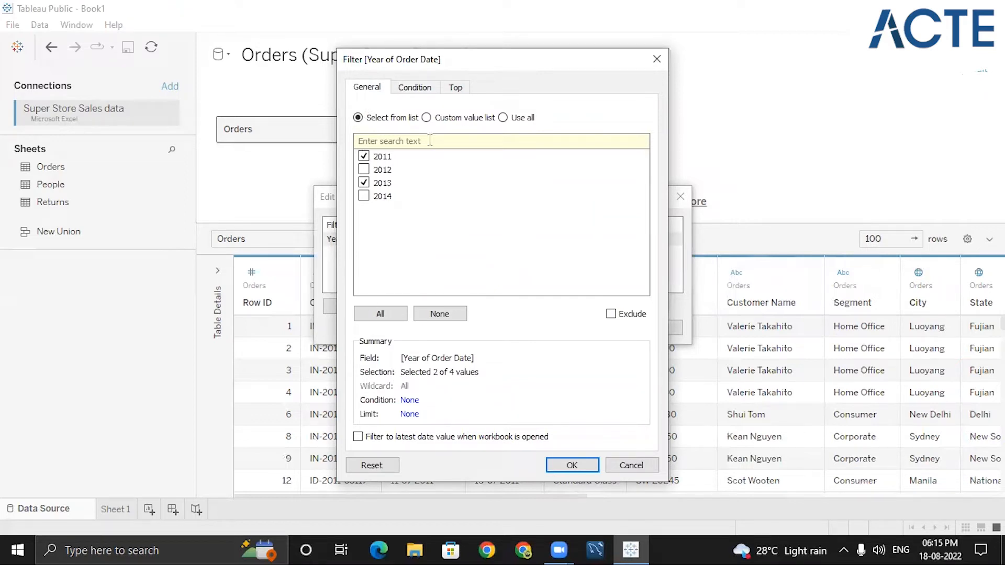
pyautogui.click(414, 88)
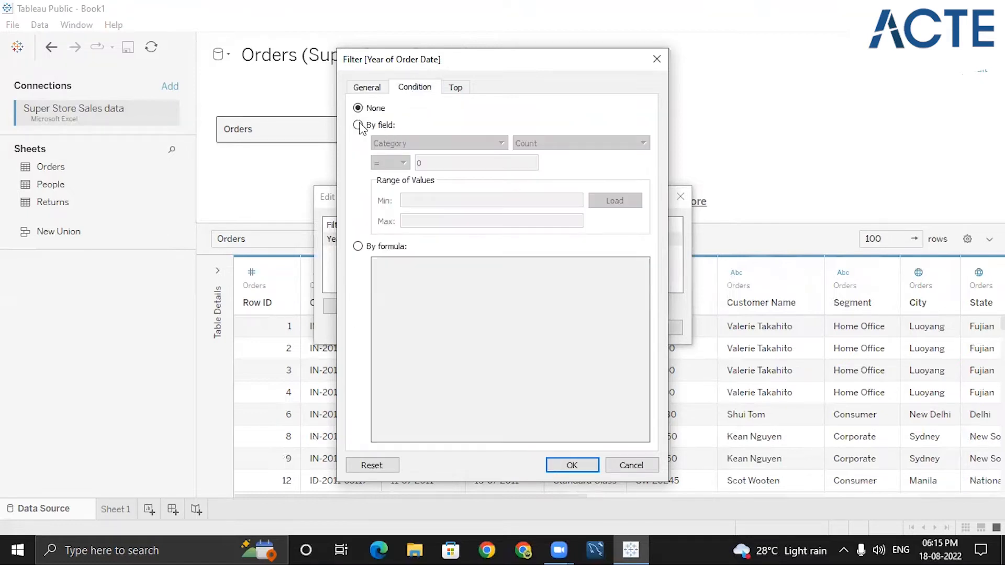
pyautogui.click(358, 125)
pyautogui.click(437, 143)
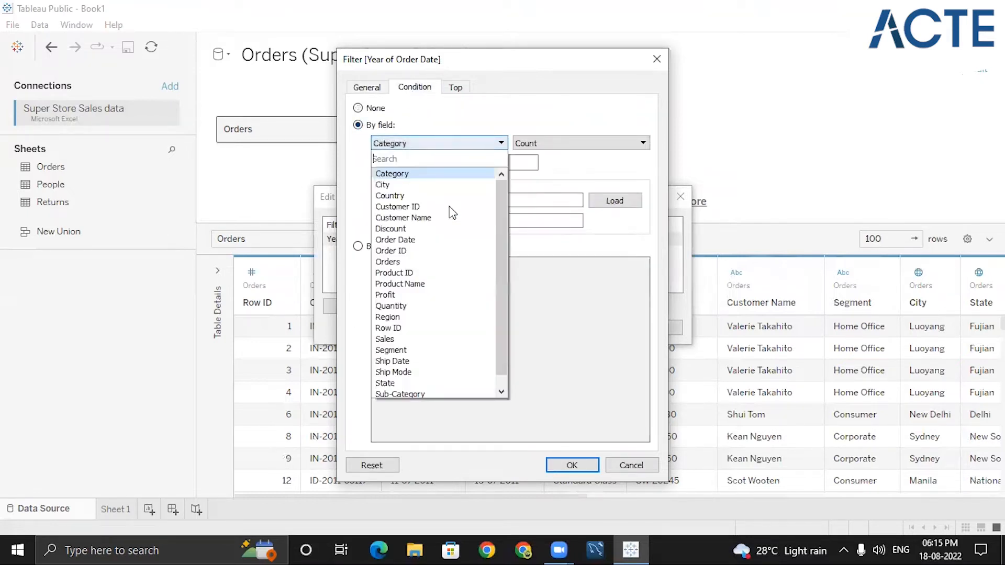
pyautogui.click(398, 295)
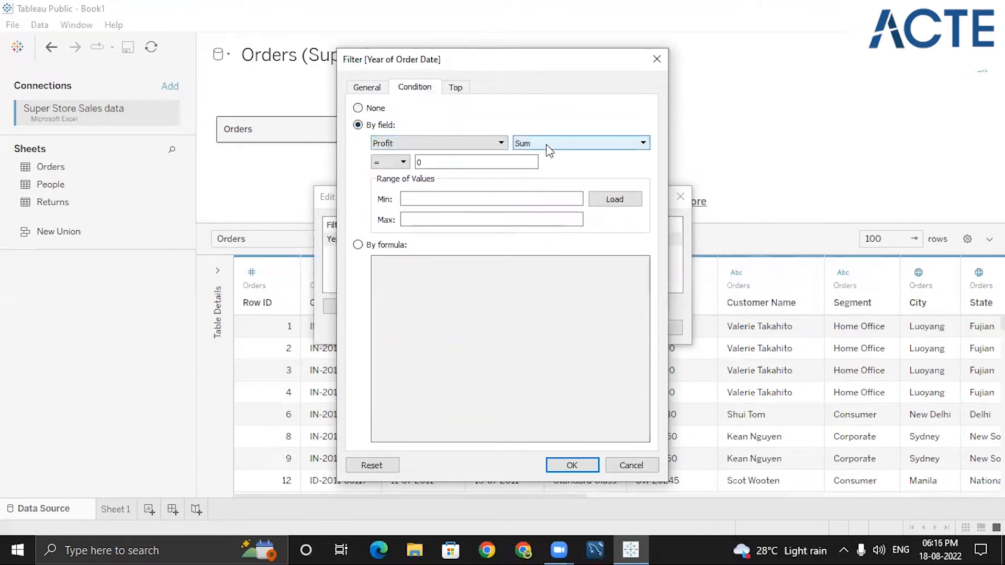
# - Set the condition to Sum of Profit < 0 and apply the filter changes
pyautogui.click(404, 162)
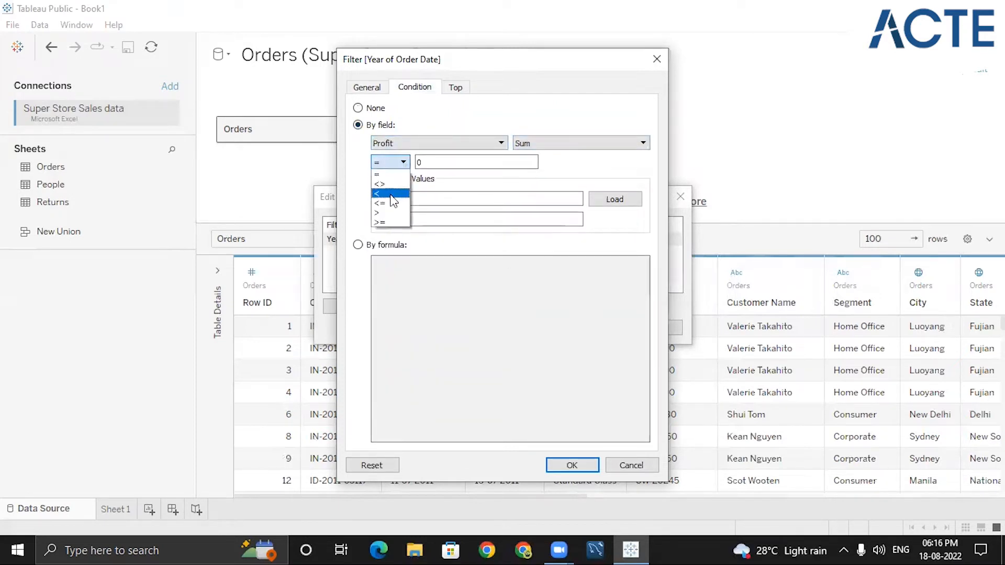
pyautogui.click(391, 195)
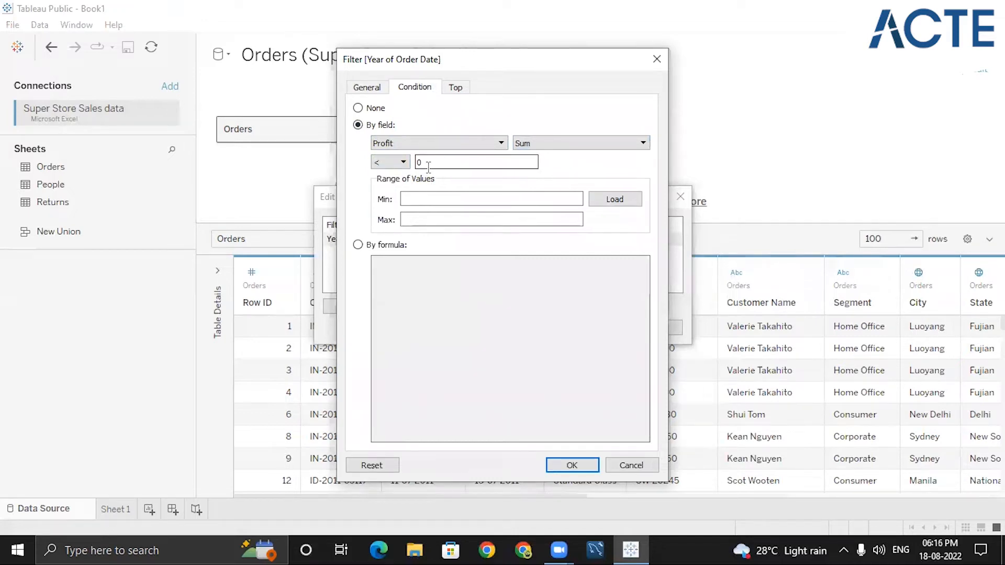
pyautogui.click(397, 163)
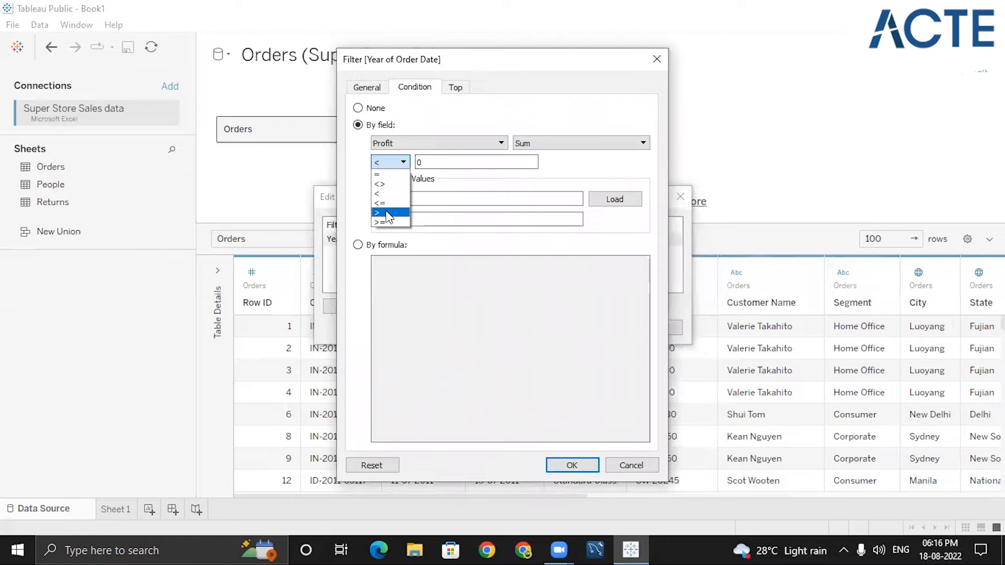
pyautogui.click(396, 194)
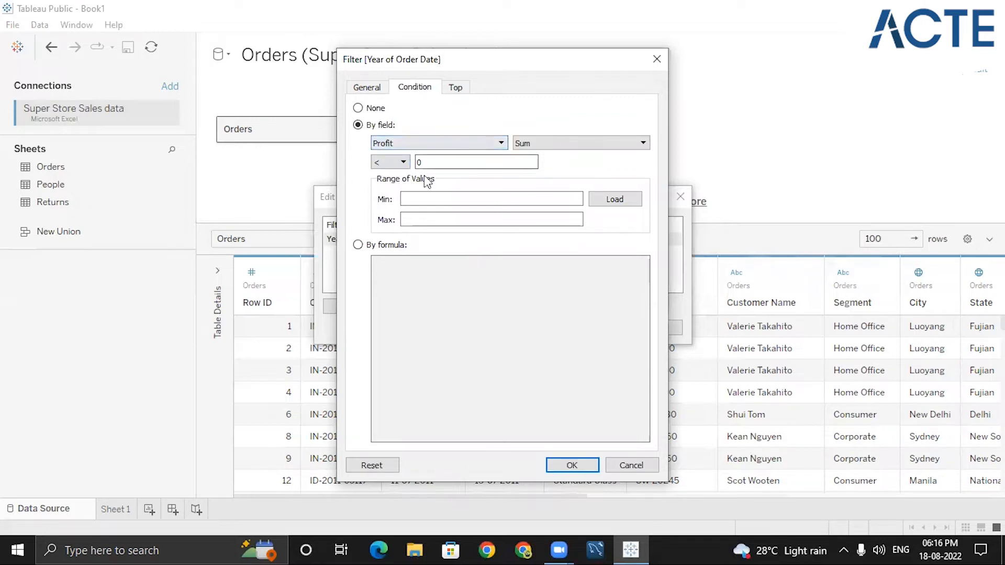
pyautogui.click(435, 165)
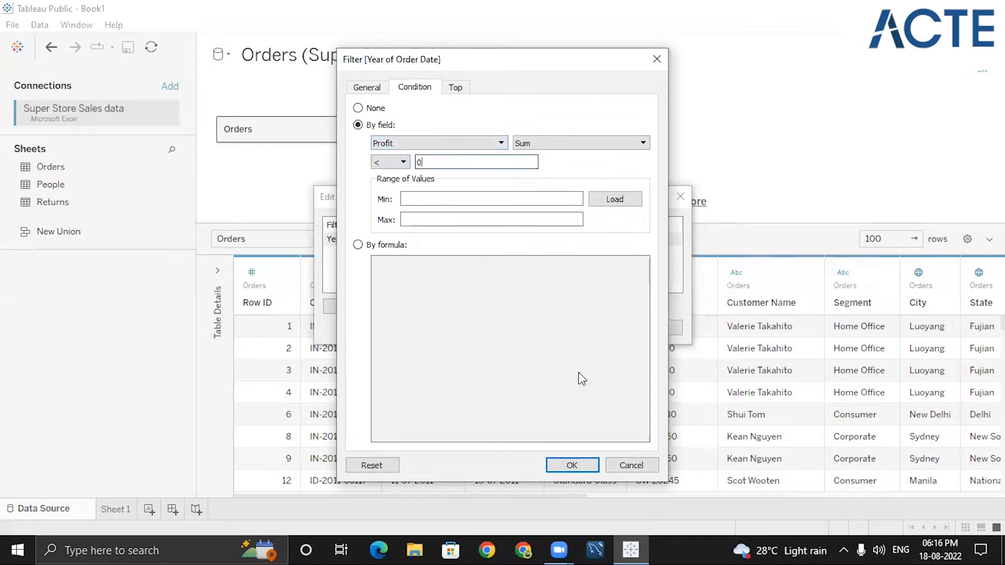
pyautogui.click(572, 465)
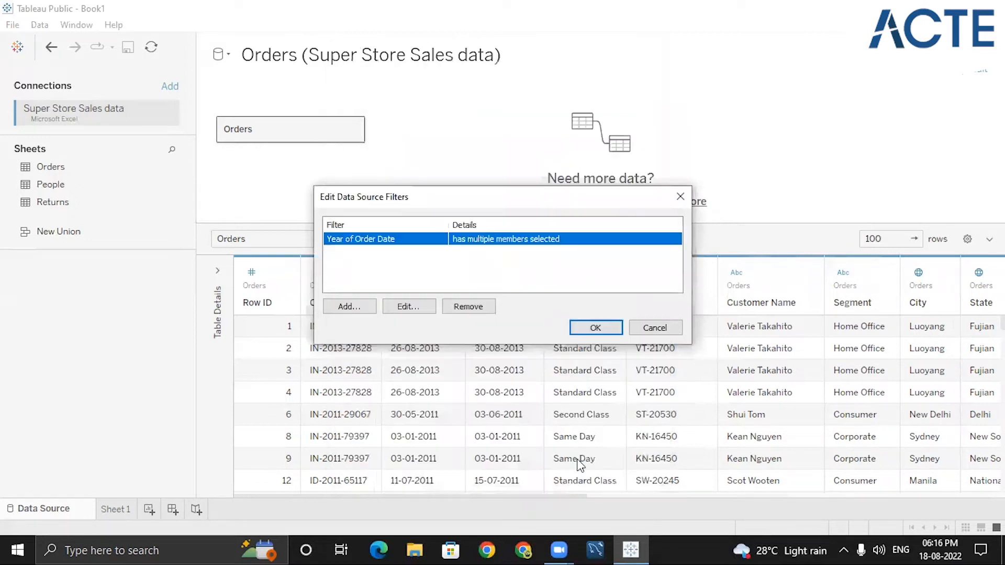
pyautogui.click(595, 328)
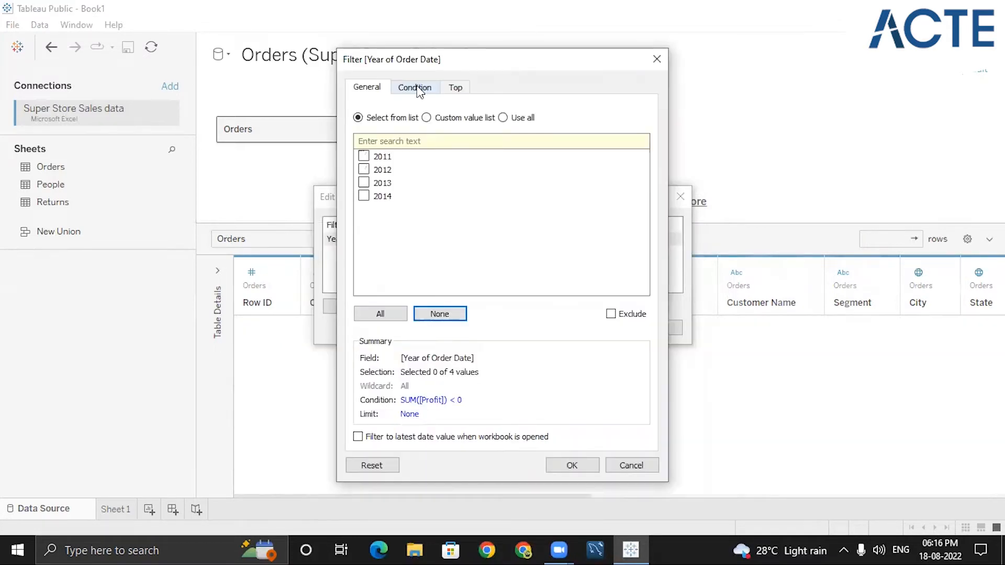
# - Check the years 2011 and 2012 in the Year of Order Date filter
pyautogui.click(416, 88)
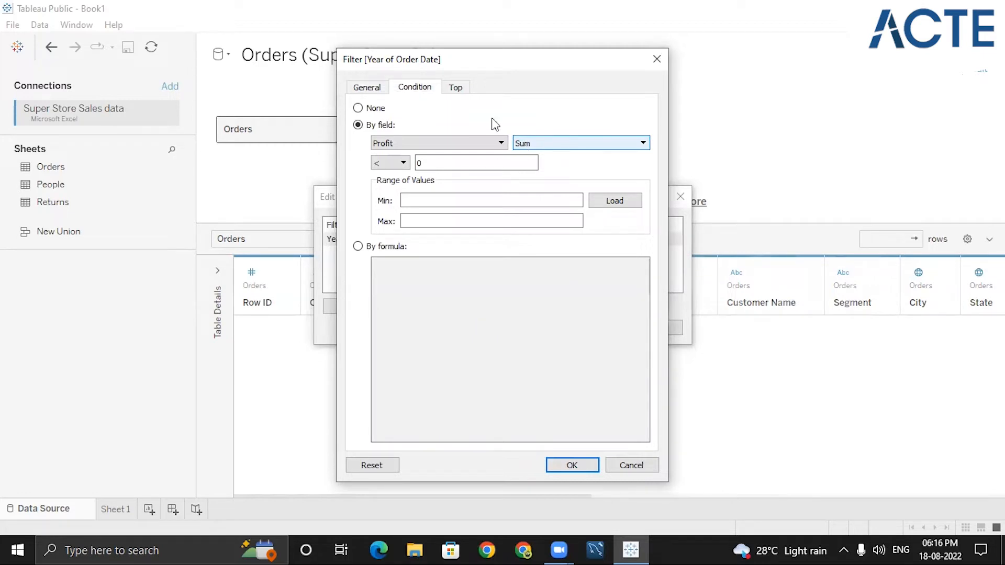
pyautogui.click(377, 91)
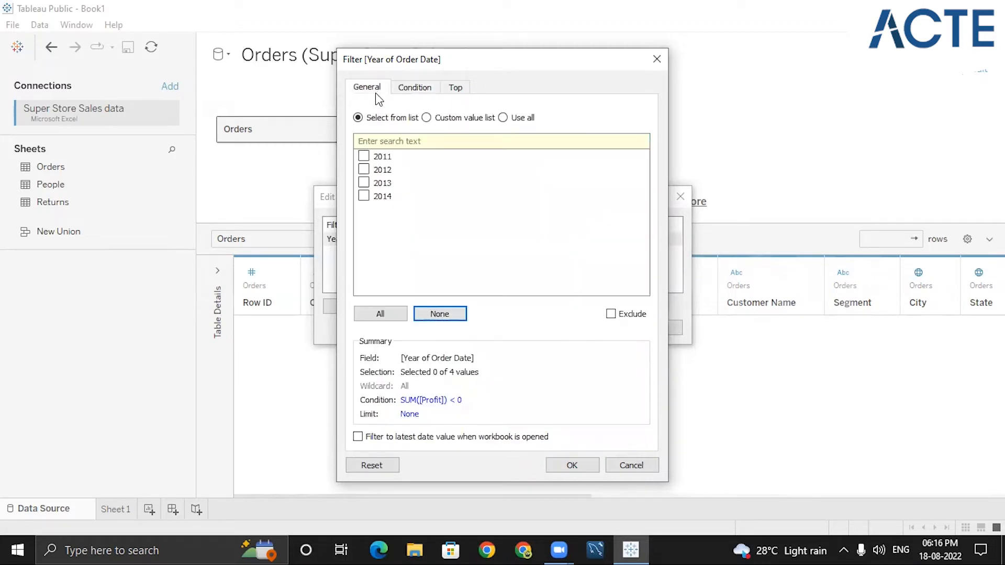
pyautogui.click(367, 156)
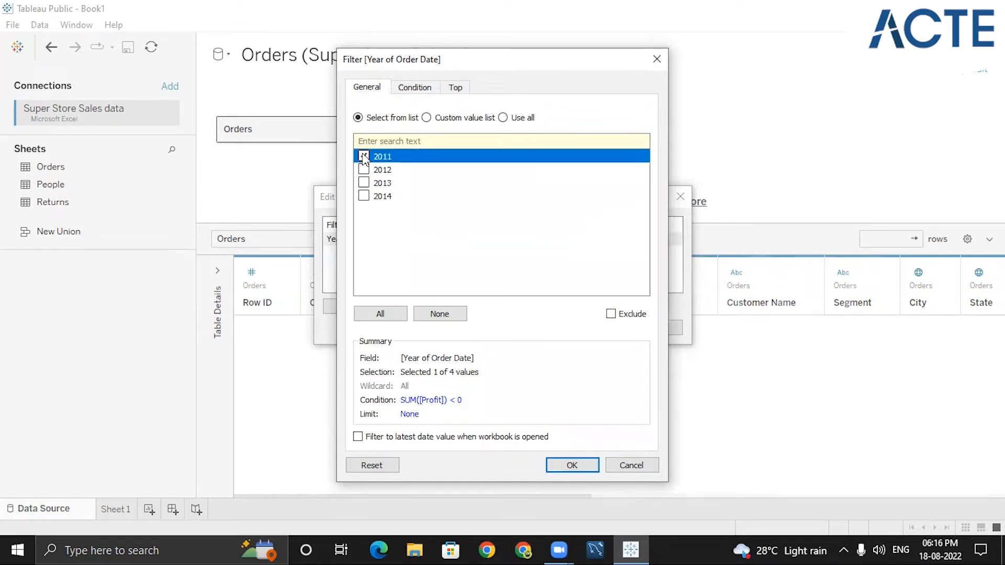
pyautogui.click(367, 169)
# - Keep the Sum of Profit < 0 condition and apply the filter to the data source
pyautogui.click(411, 90)
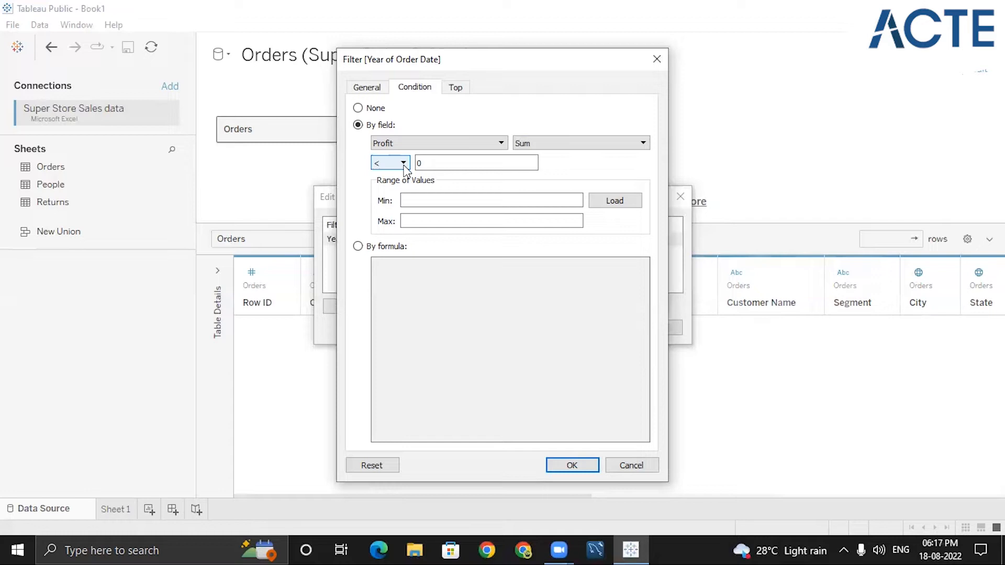
pyautogui.click(433, 145)
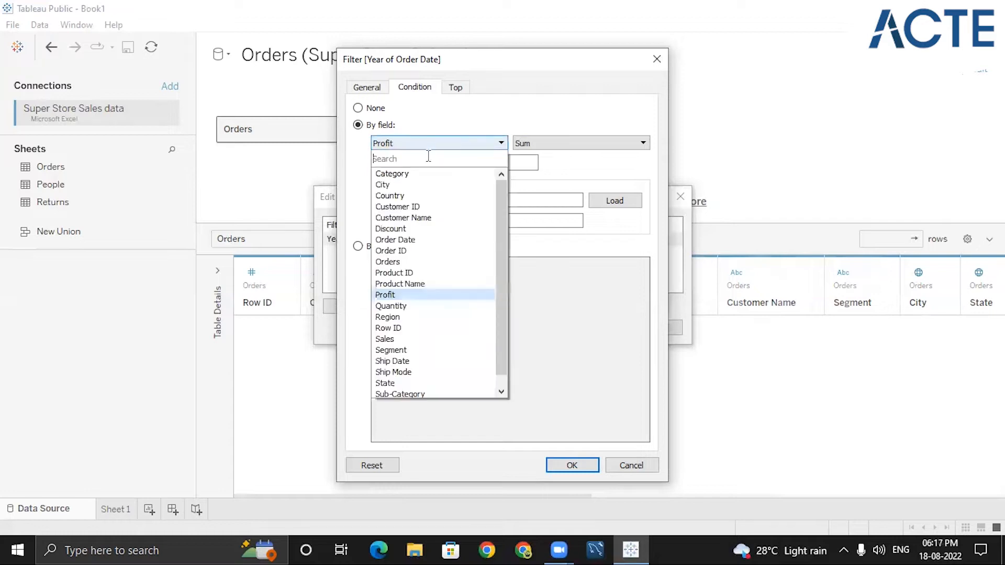
pyautogui.click(399, 294)
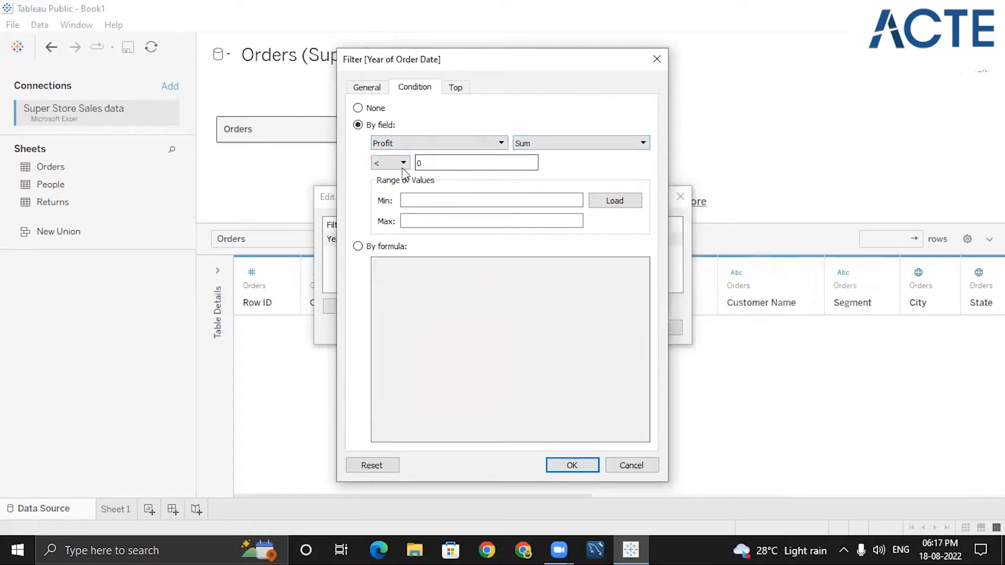
pyautogui.click(379, 166)
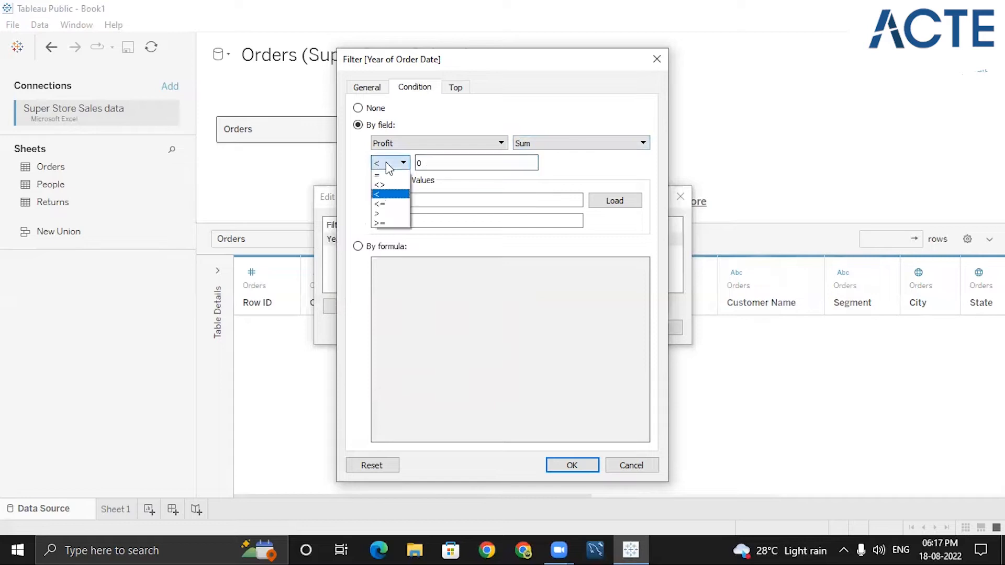
pyautogui.click(429, 163)
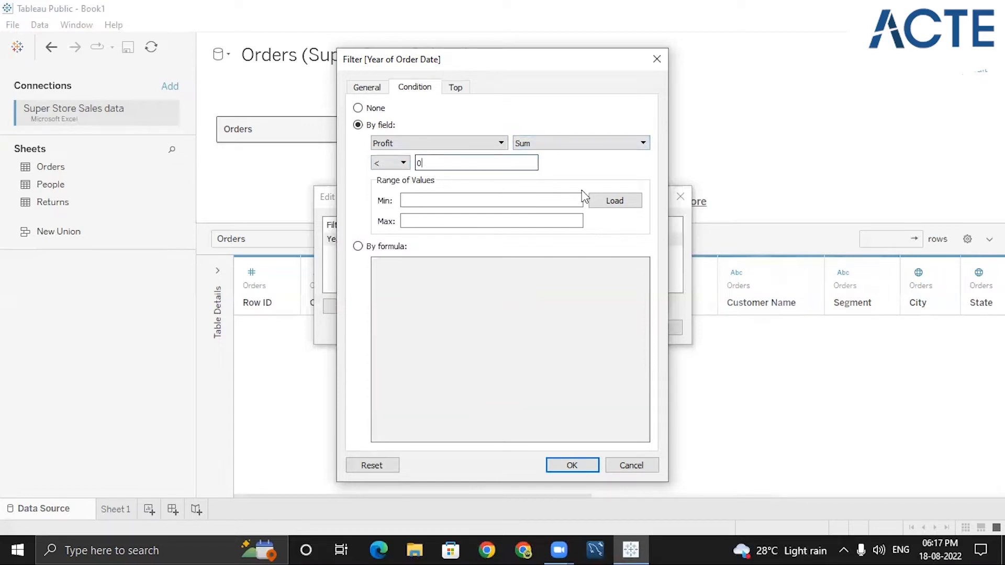
pyautogui.click(572, 466)
pyautogui.click(587, 329)
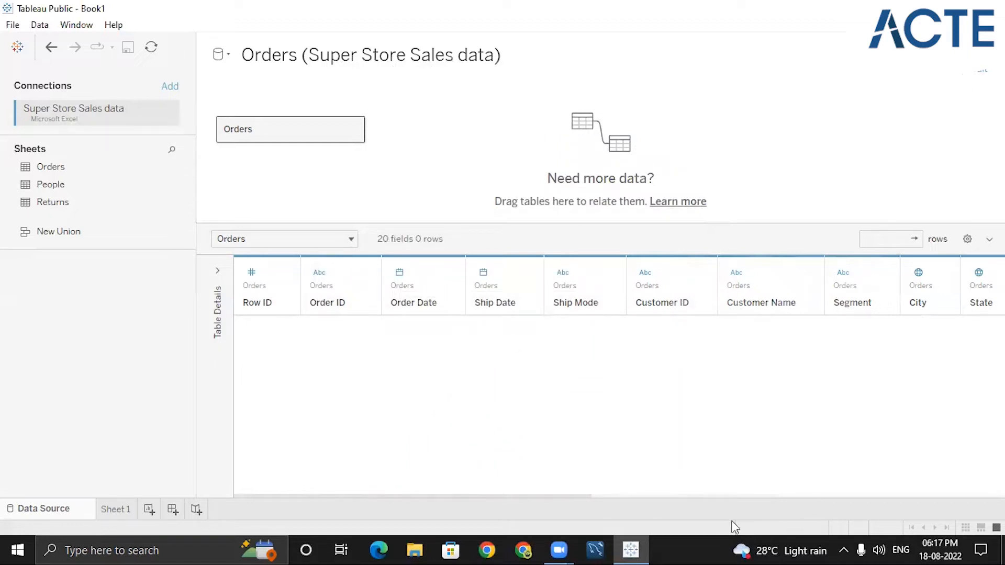
# - Edit the Year of Order Date filter to include all years and apply it
pyautogui.click(980, 73)
pyautogui.click(523, 240)
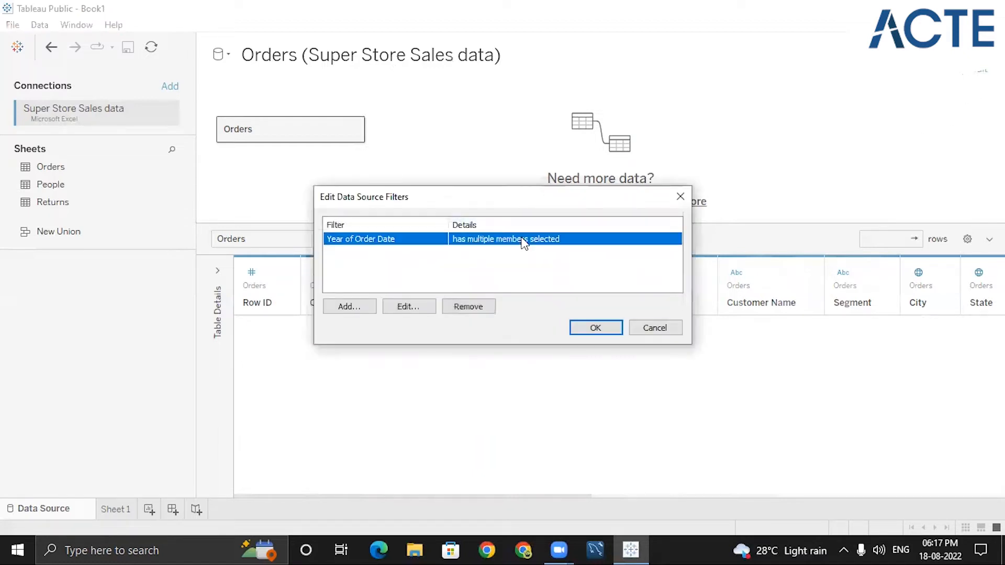
pyautogui.click(410, 309)
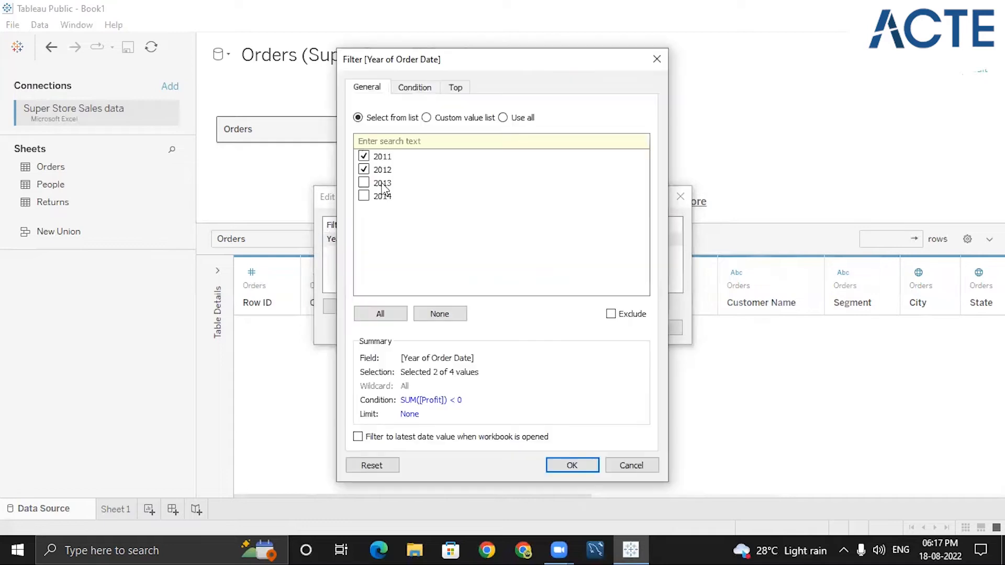
pyautogui.click(369, 166)
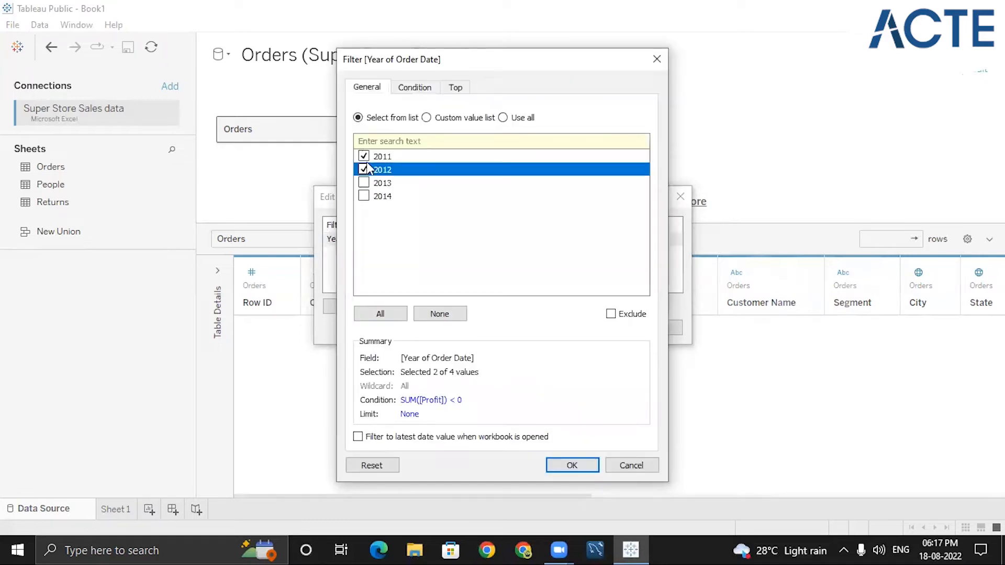
pyautogui.click(370, 156)
pyautogui.click(371, 313)
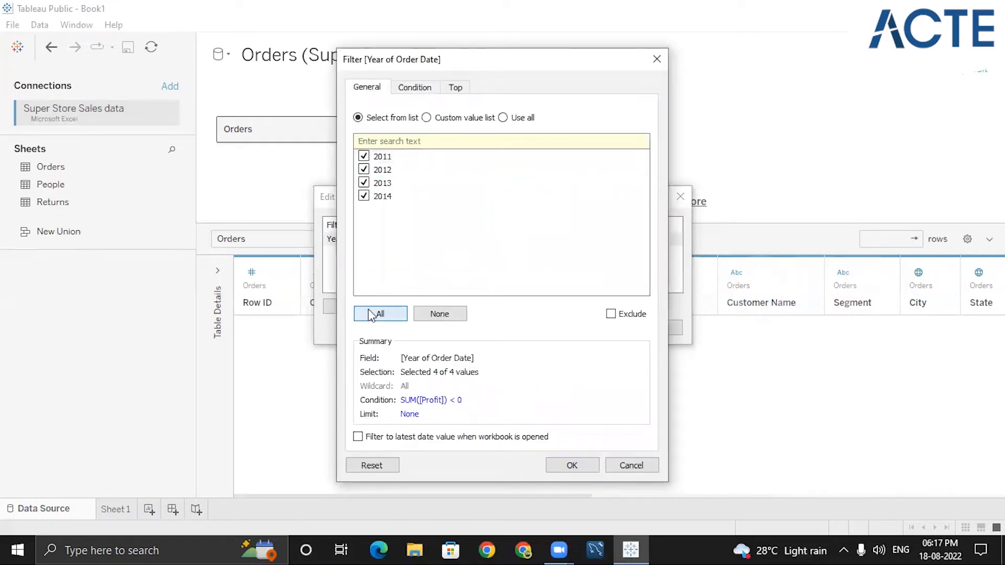
pyautogui.click(571, 466)
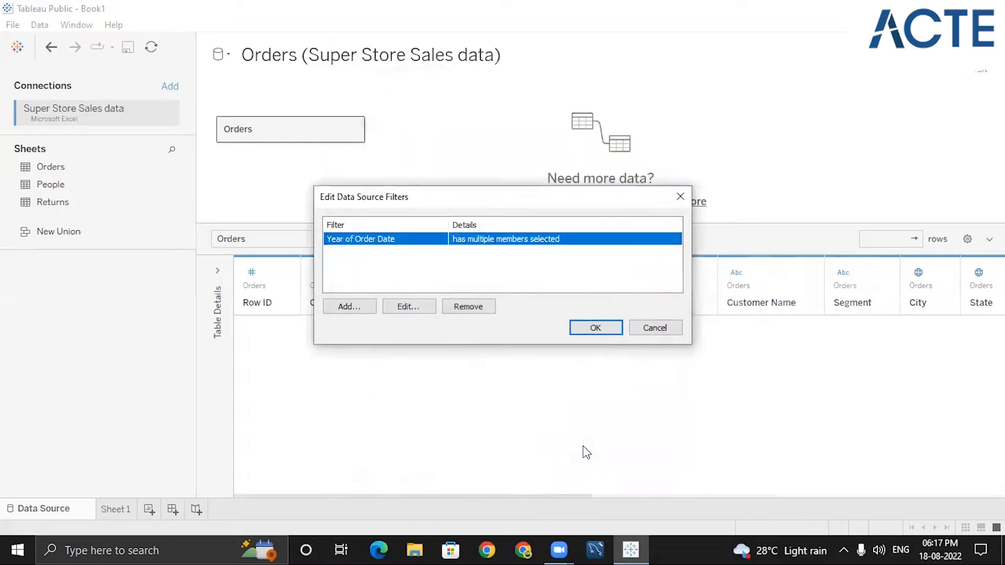
pyautogui.click(595, 329)
# - Edit the Year of Order Date filter again and change its condition to Sum of Profit > 1,000
pyautogui.click(981, 72)
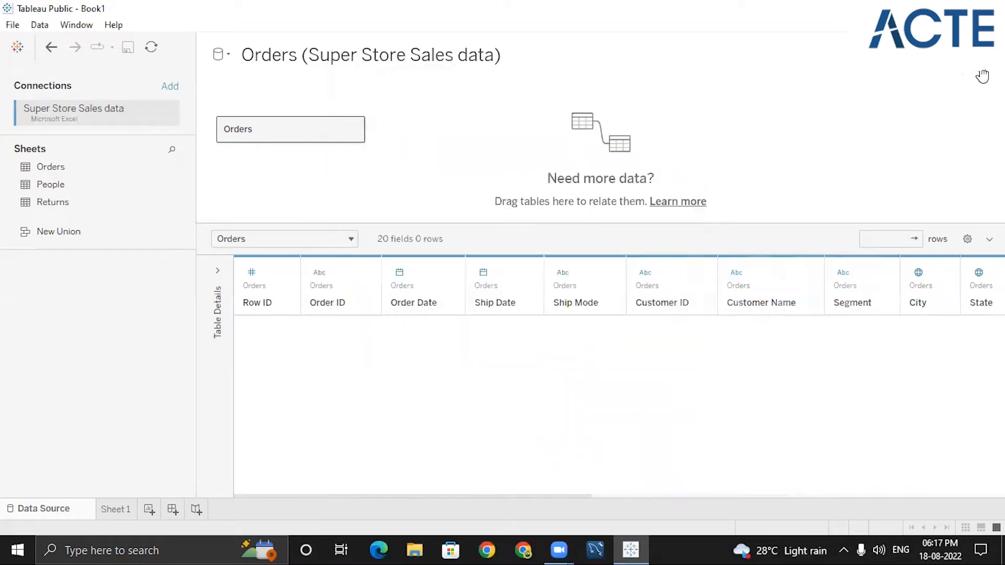
pyautogui.click(475, 242)
pyautogui.click(419, 308)
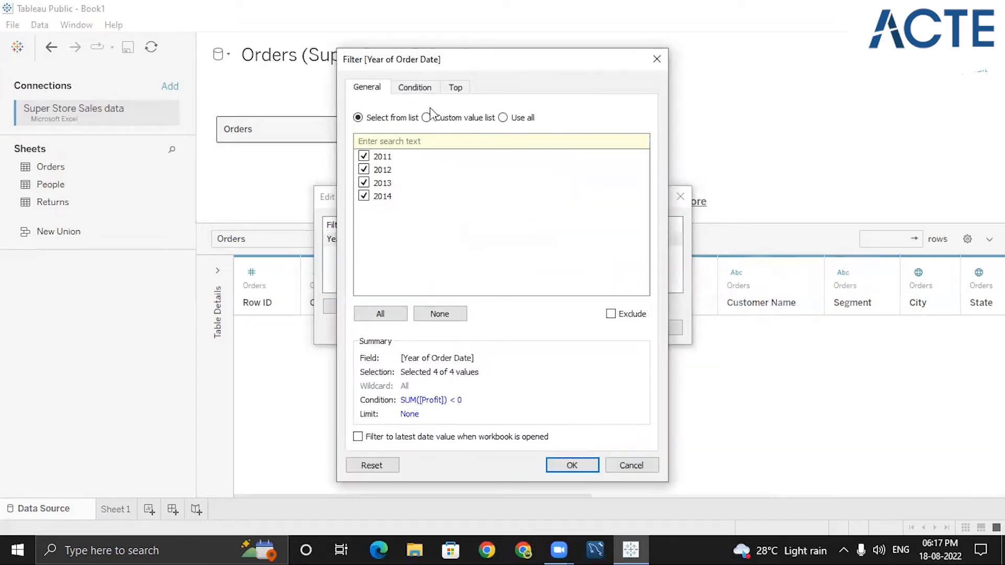
pyautogui.click(408, 88)
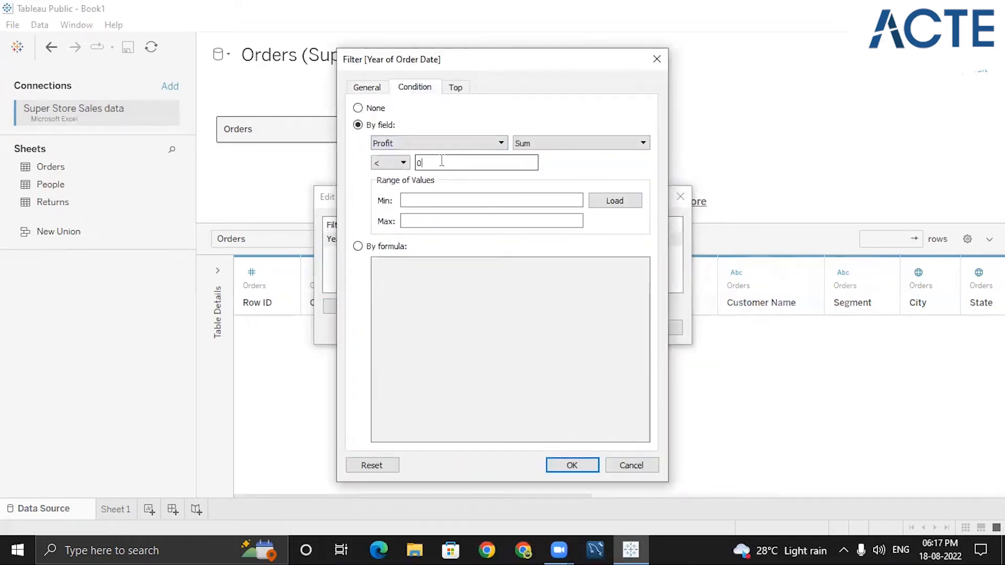
pyautogui.click(405, 164)
pyautogui.click(399, 195)
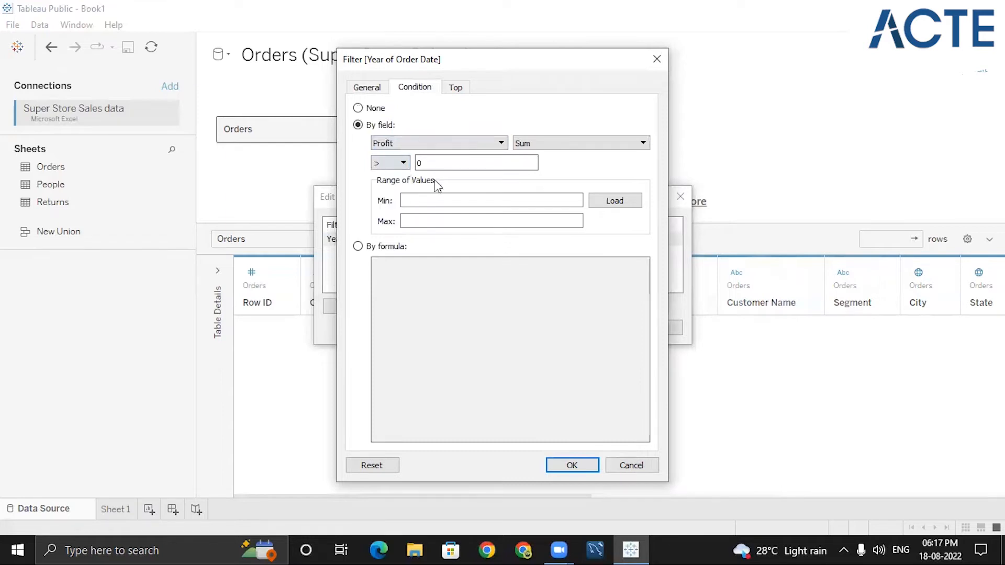
pyautogui.click(439, 164)
# - Uncheck 2013, adjust the other checked years in the filter list, and apply the filter to the data source
pyautogui.click(368, 89)
pyautogui.click(364, 183)
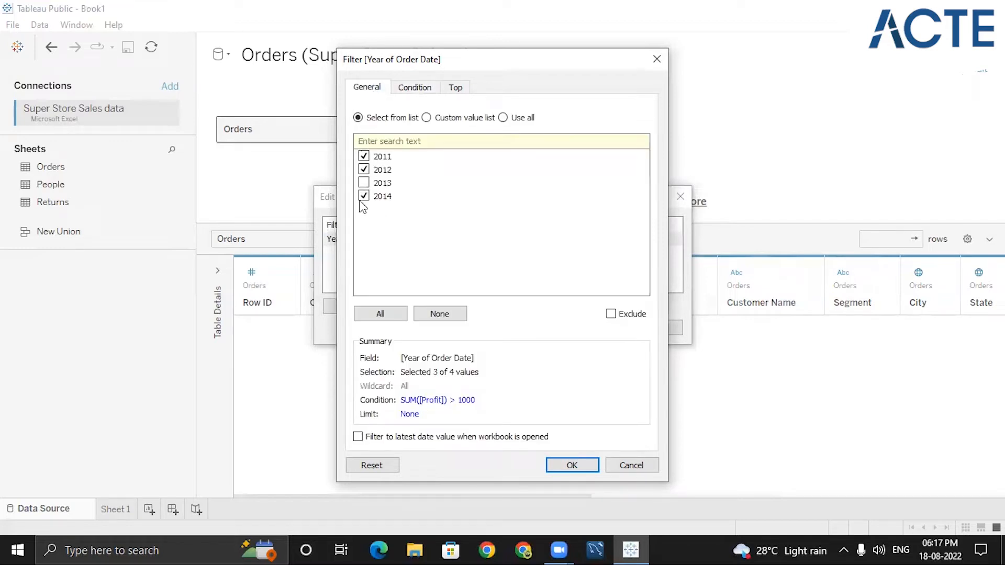
pyautogui.click(364, 170)
pyautogui.click(363, 156)
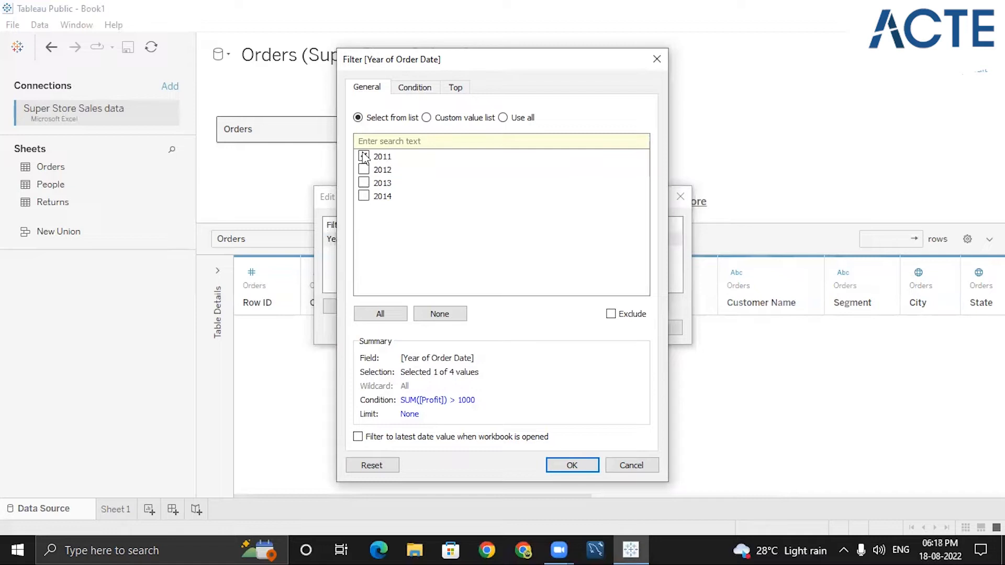
pyautogui.click(364, 196)
pyautogui.click(415, 88)
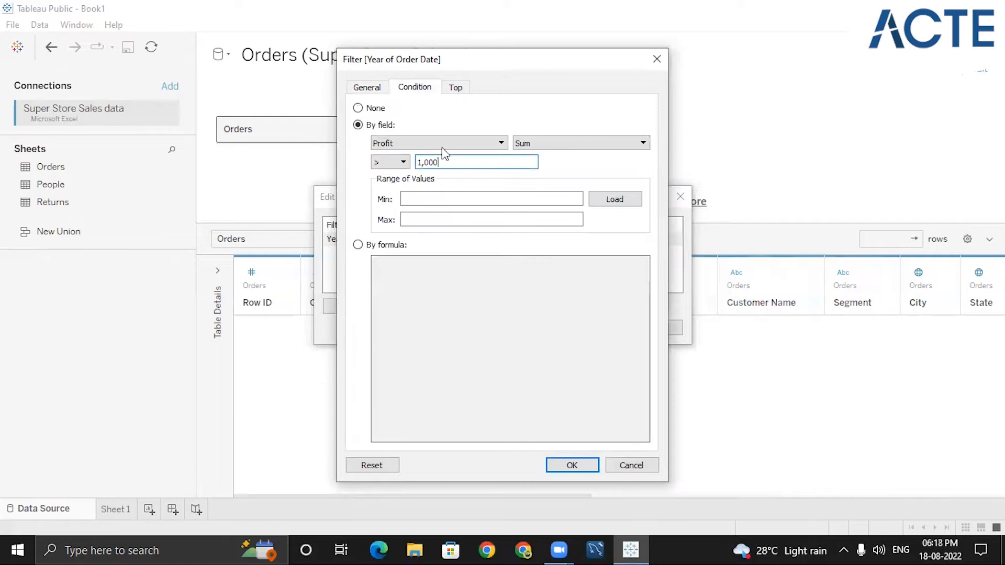
pyautogui.click(563, 471)
pyautogui.click(594, 328)
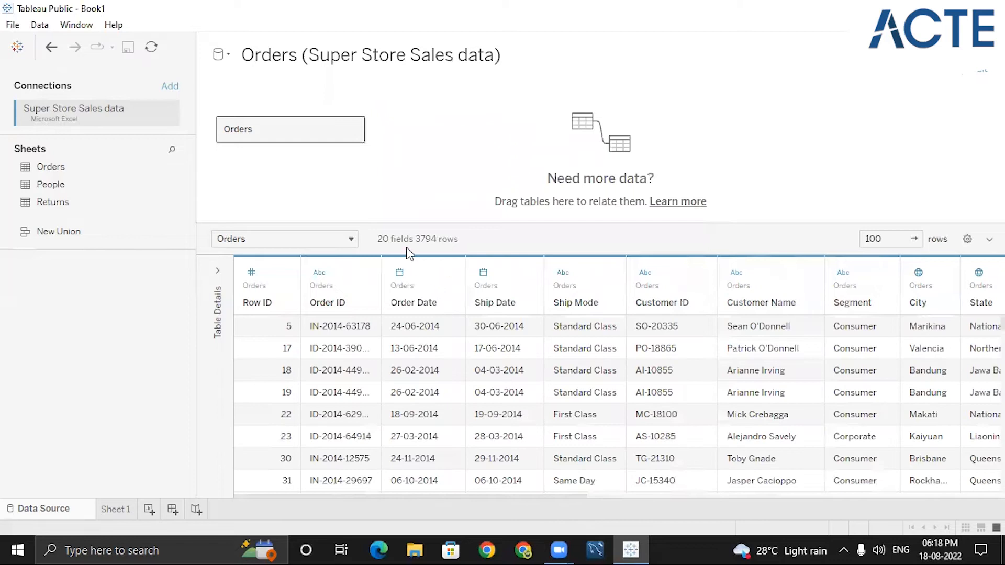
# - Remove the Year of Order Date filter from the data source filters
pyautogui.moveTo(575, 496); pyautogui.dragTo(994, 502)
pyautogui.click(978, 76)
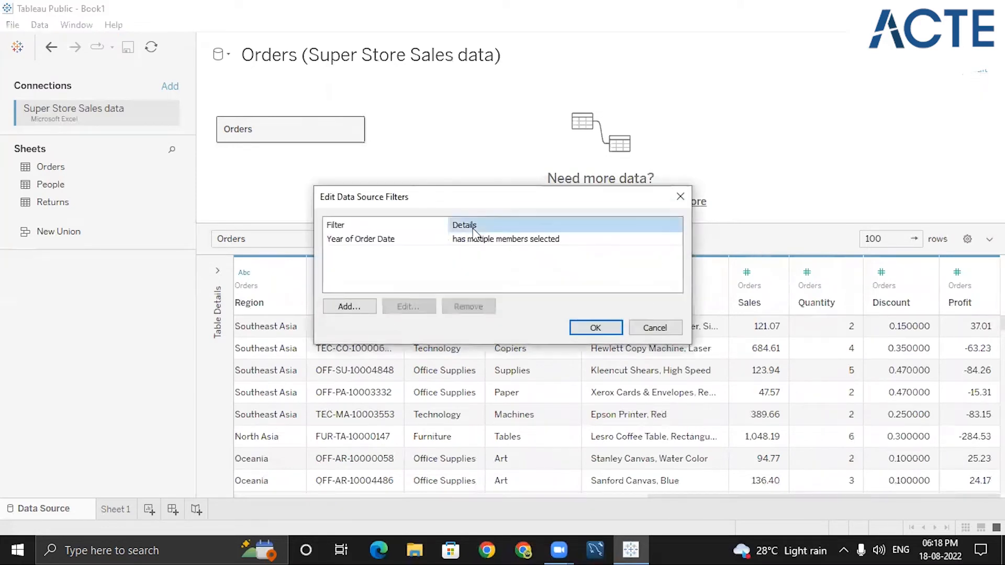
pyautogui.click(484, 238)
pyautogui.click(466, 306)
# - Add a new data source filter on Order Date, filtering by Months
pyautogui.click(355, 306)
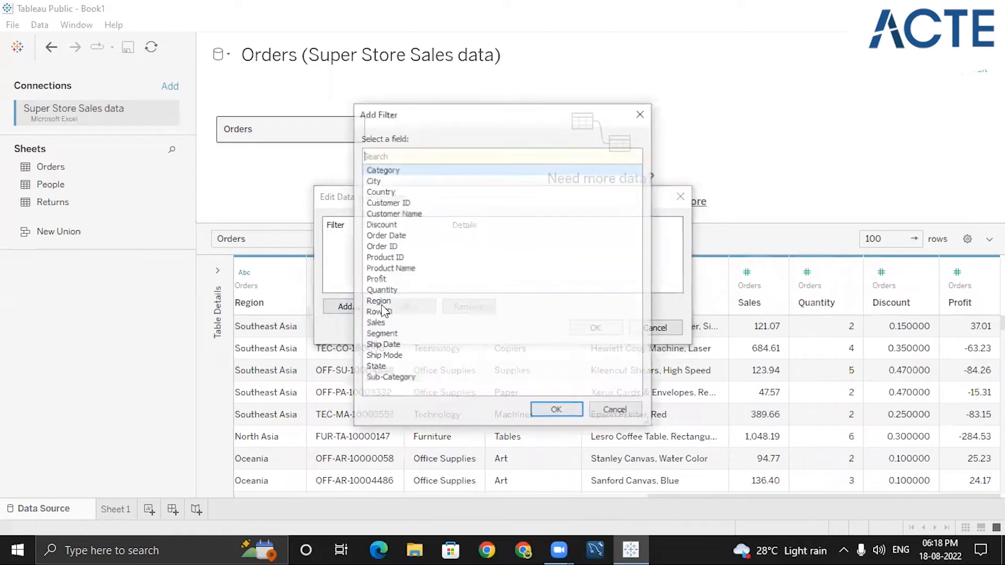
pyautogui.click(389, 235)
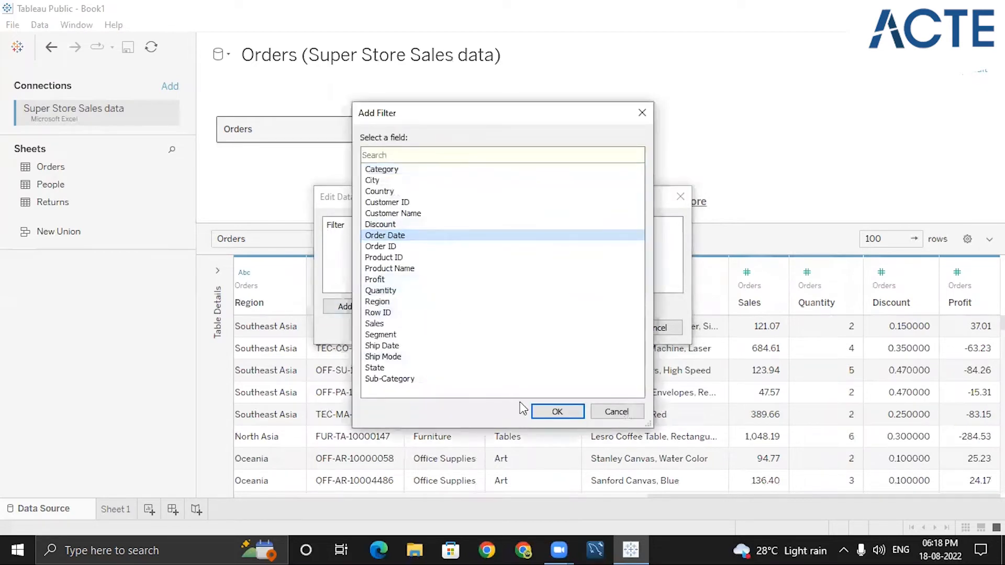
pyautogui.click(541, 409)
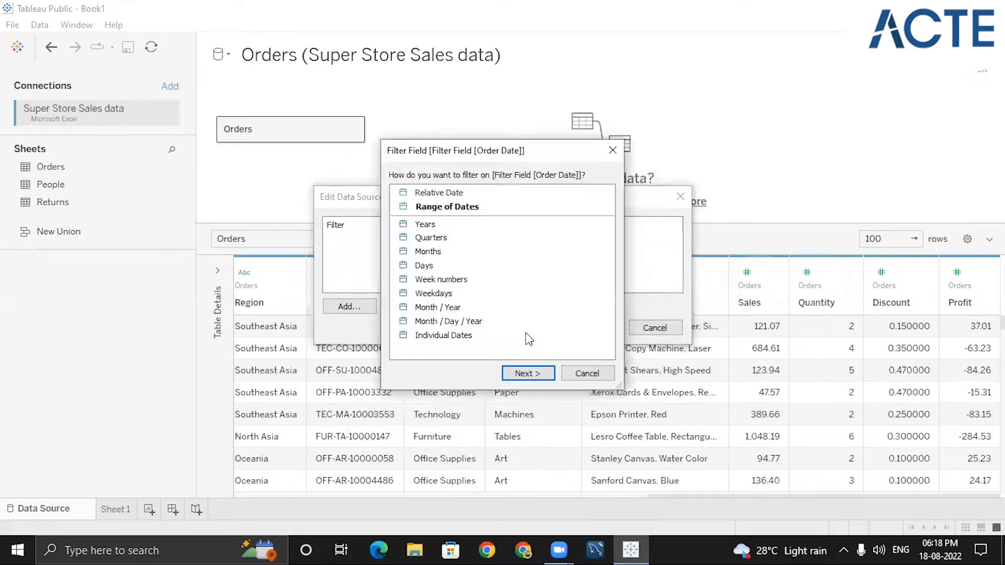
pyautogui.click(428, 253)
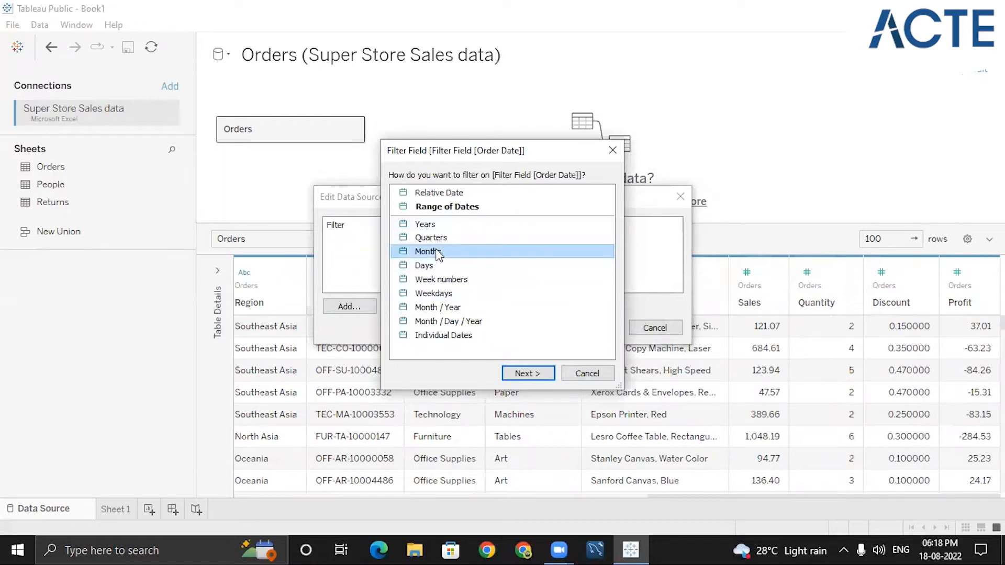
pyautogui.click(528, 373)
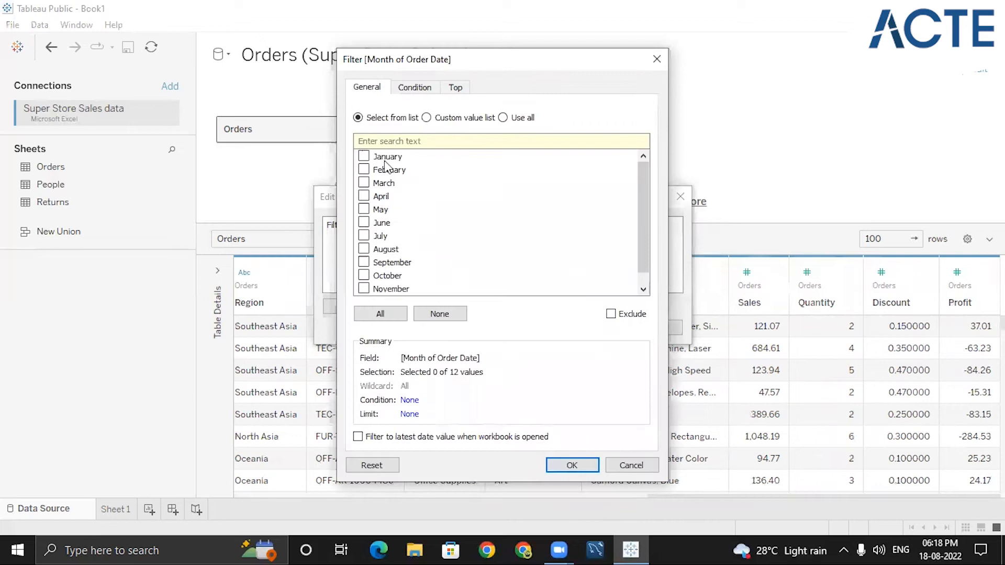
# - Set up a Top filter by field limited to the top 5 months
pyautogui.click(377, 155)
pyautogui.click(378, 182)
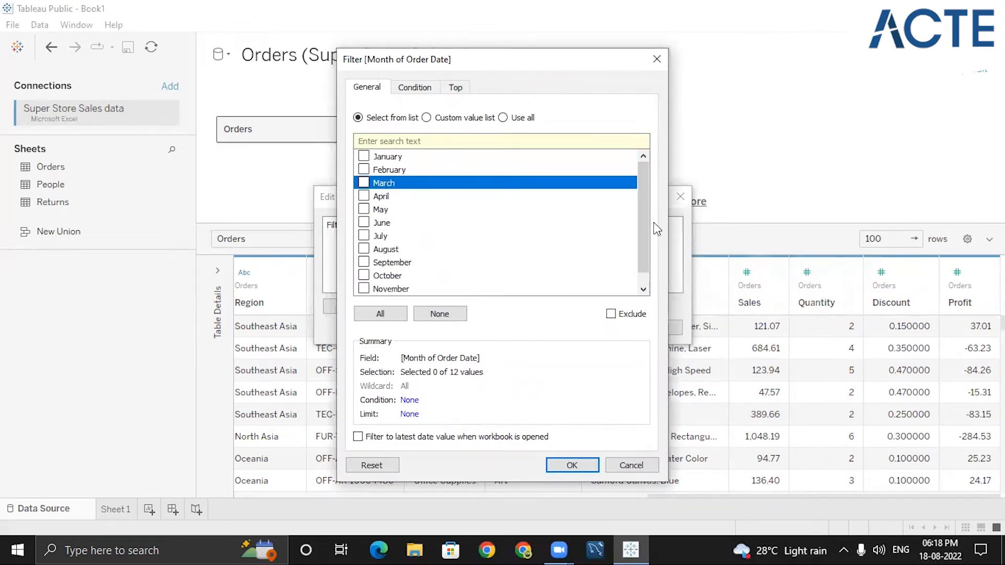
pyautogui.scroll(-1, 646, 233)
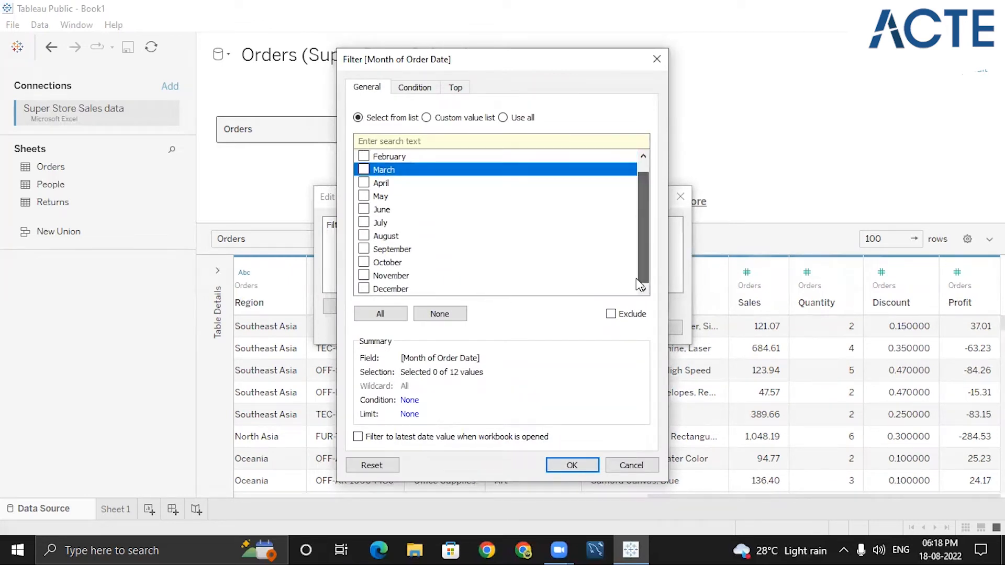
pyautogui.click(416, 87)
pyautogui.click(460, 90)
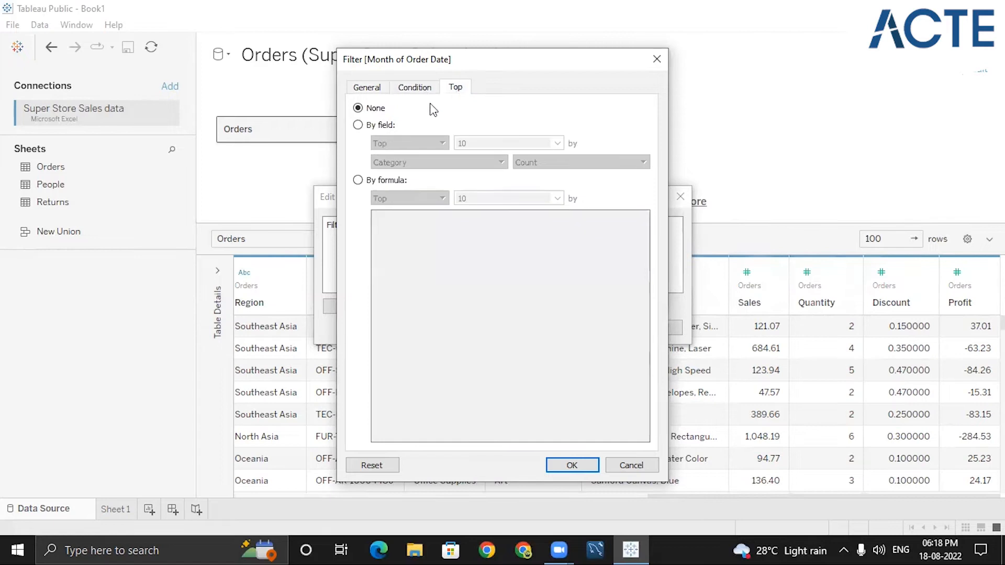
pyautogui.click(368, 127)
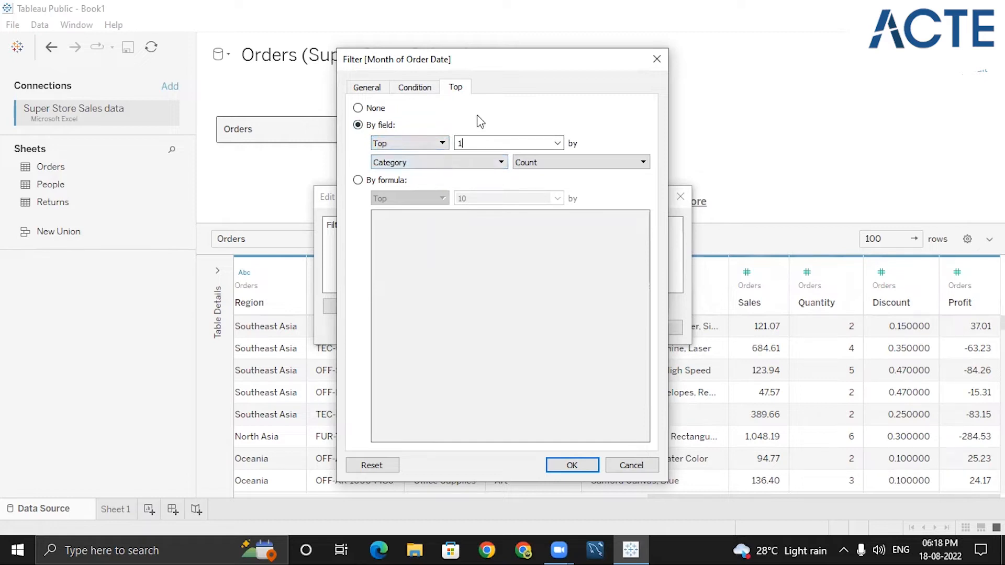
pyautogui.write('5')
# - Rank the top 5 by Sum of Sales and apply the month filter
pyautogui.click(461, 162)
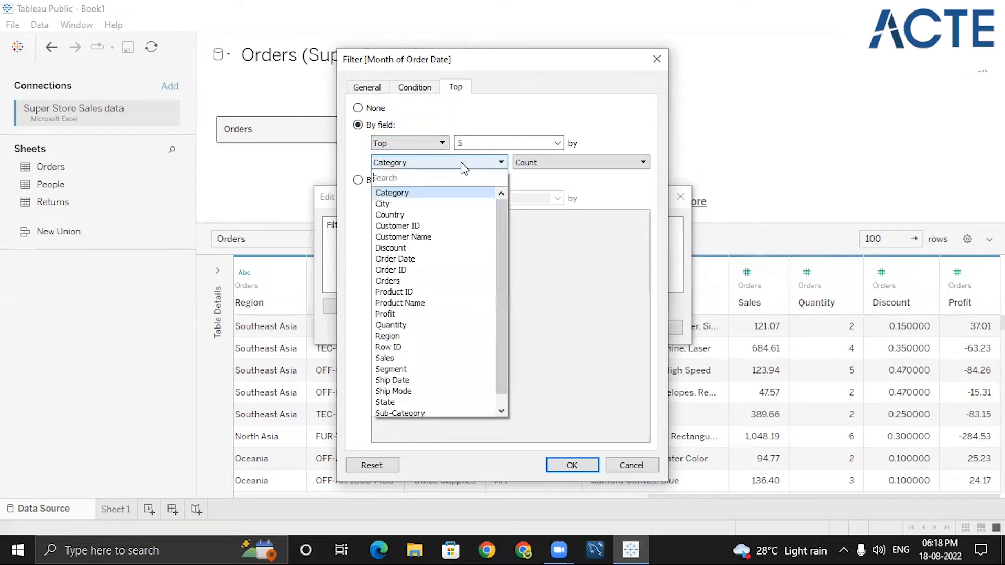
pyautogui.moveTo(501, 230); pyautogui.dragTo(498, 260)
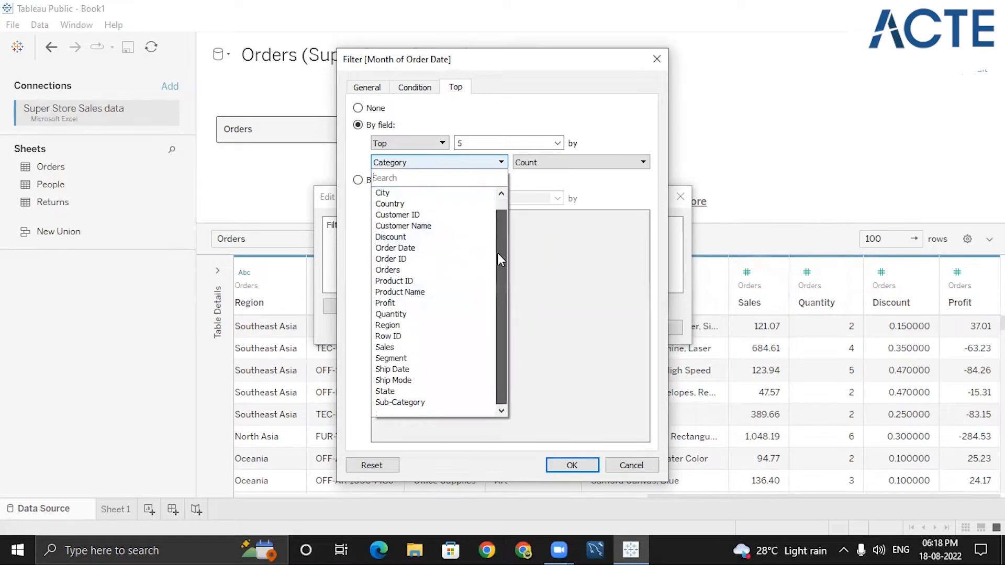
pyautogui.click(390, 347)
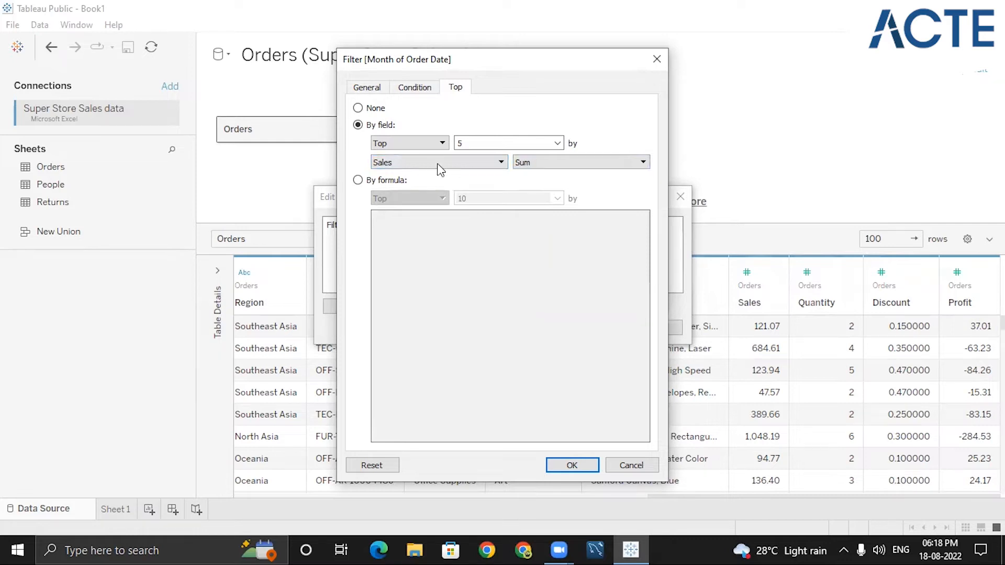
pyautogui.click(572, 468)
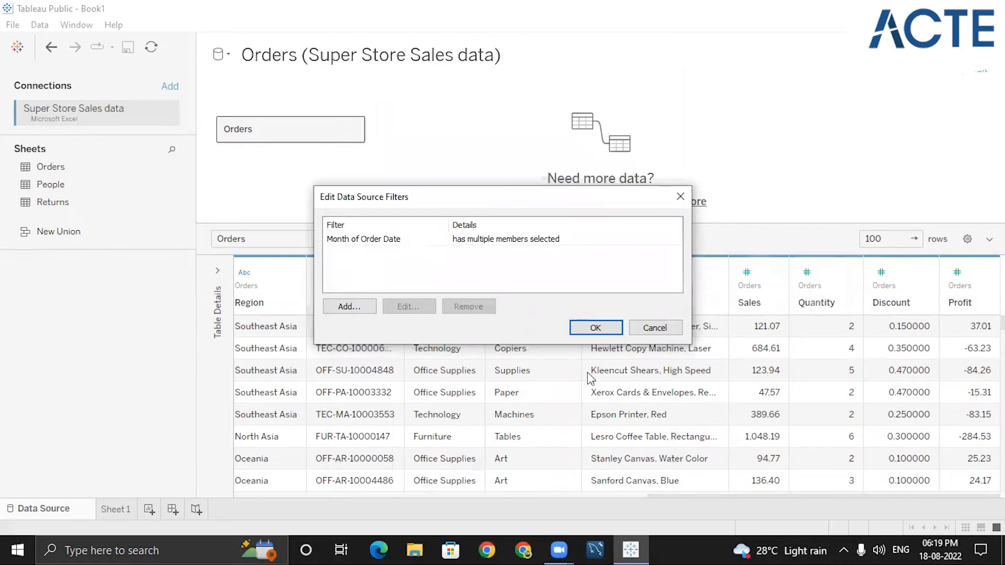
pyautogui.click(587, 331)
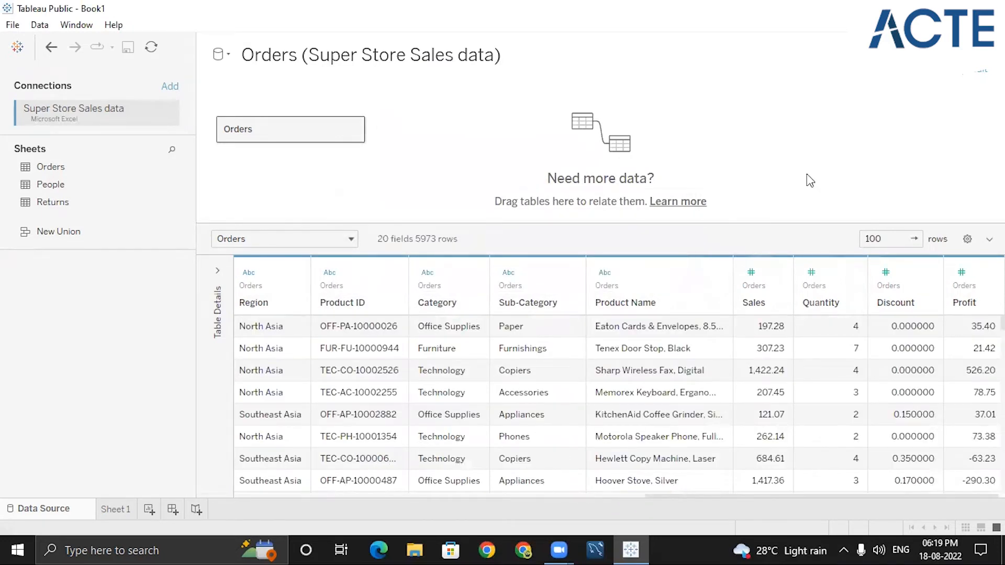
# - Edit the Month of Order Date filter and switch it to select from the month list, clearing all months
pyautogui.click(981, 70)
pyautogui.click(532, 240)
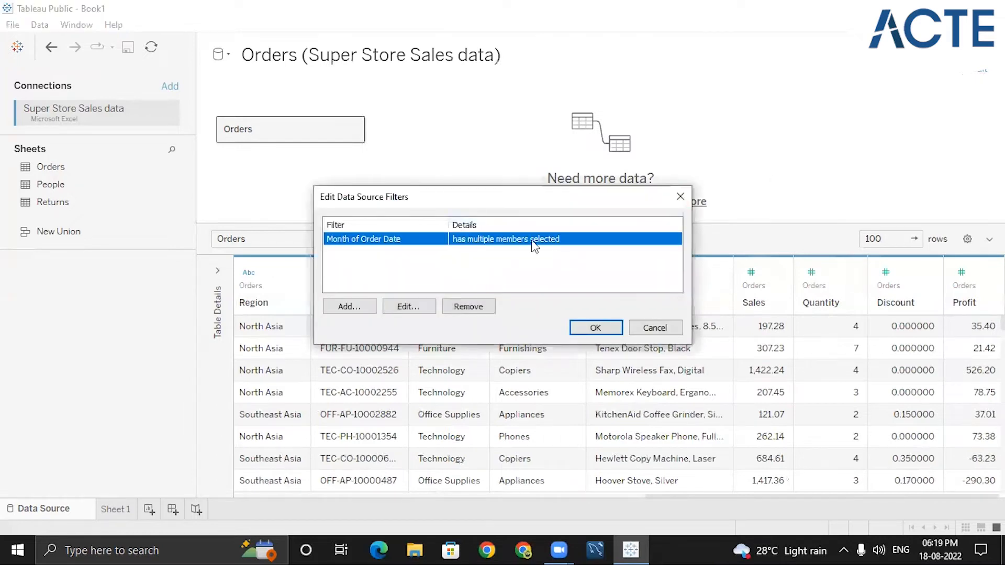
pyautogui.click(408, 303)
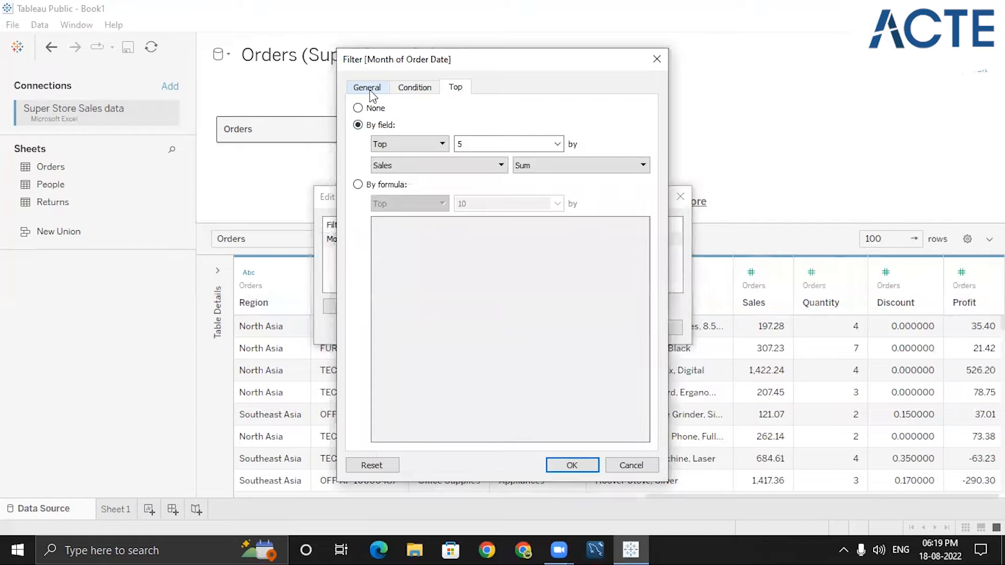
pyautogui.click(369, 89)
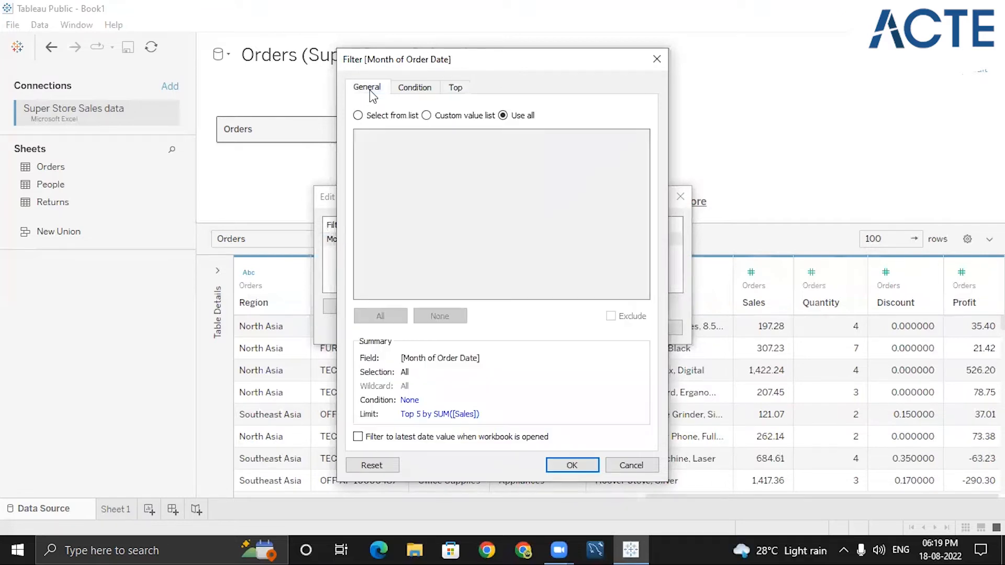
pyautogui.click(358, 115)
pyautogui.click(381, 315)
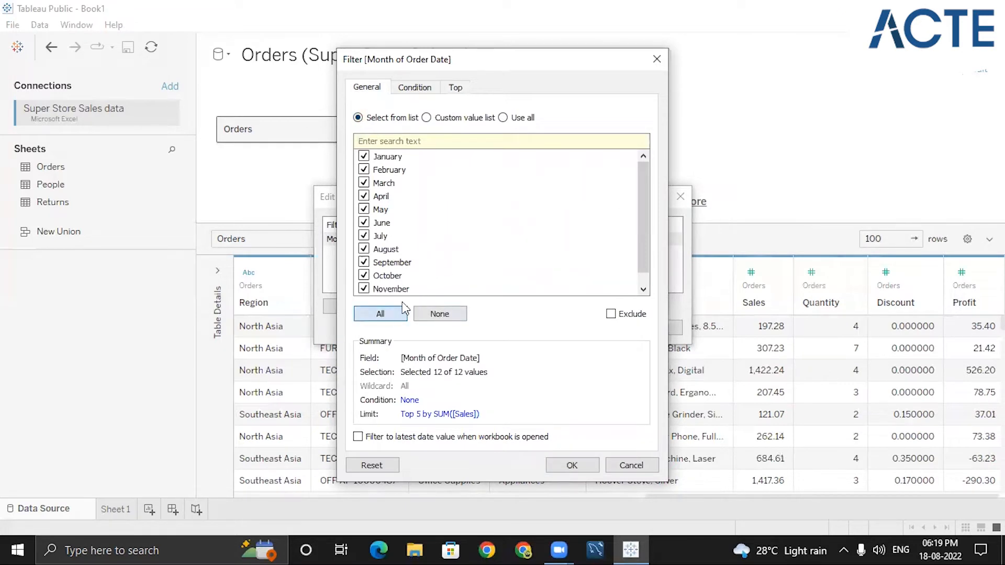
pyautogui.click(454, 316)
# - Check only January in the month list and apply the filter to the data source
pyautogui.click(363, 156)
pyautogui.click(456, 88)
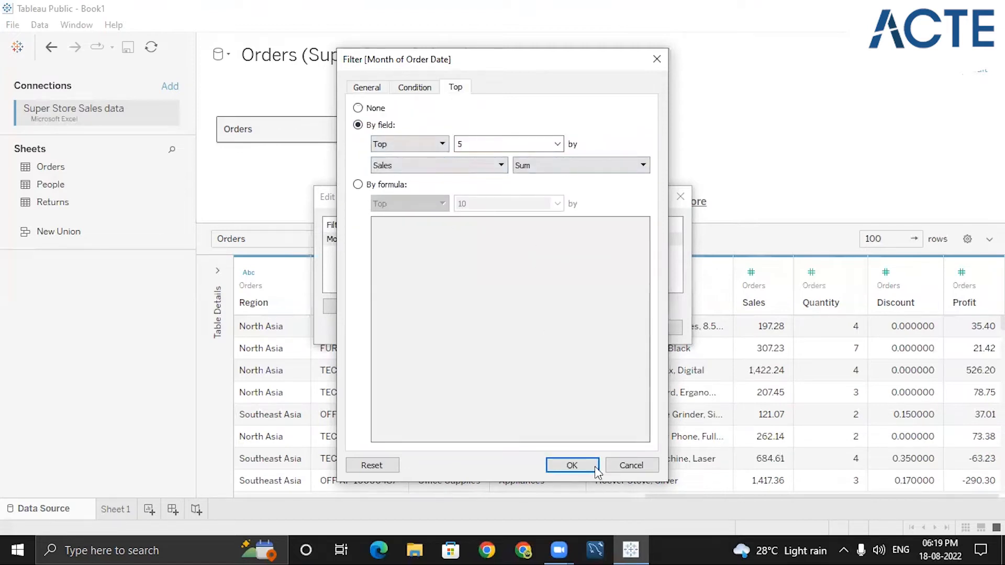
pyautogui.click(572, 465)
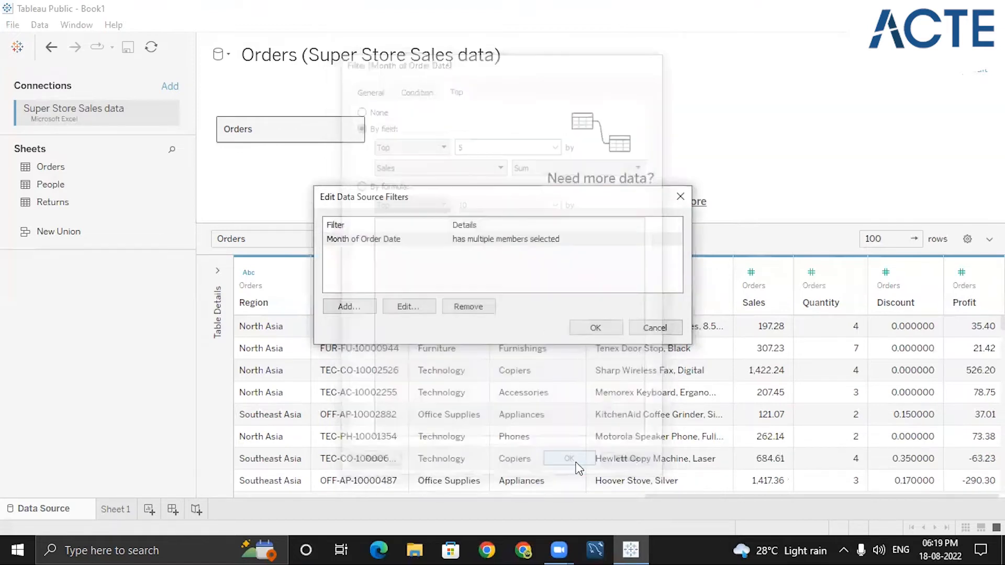
pyautogui.click(587, 329)
pyautogui.click(596, 392)
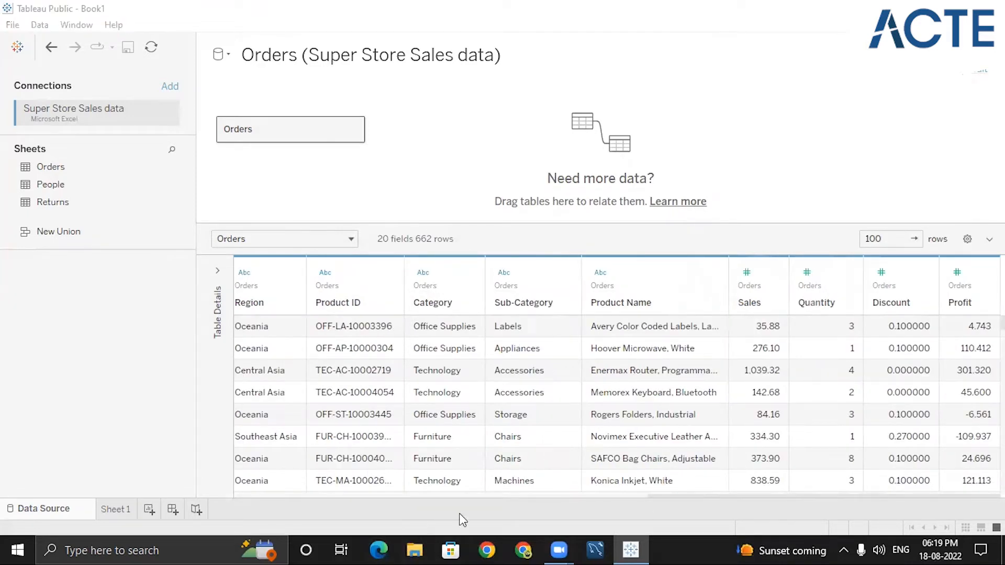
pyautogui.moveTo(461, 494); pyautogui.dragTo(417, 497)
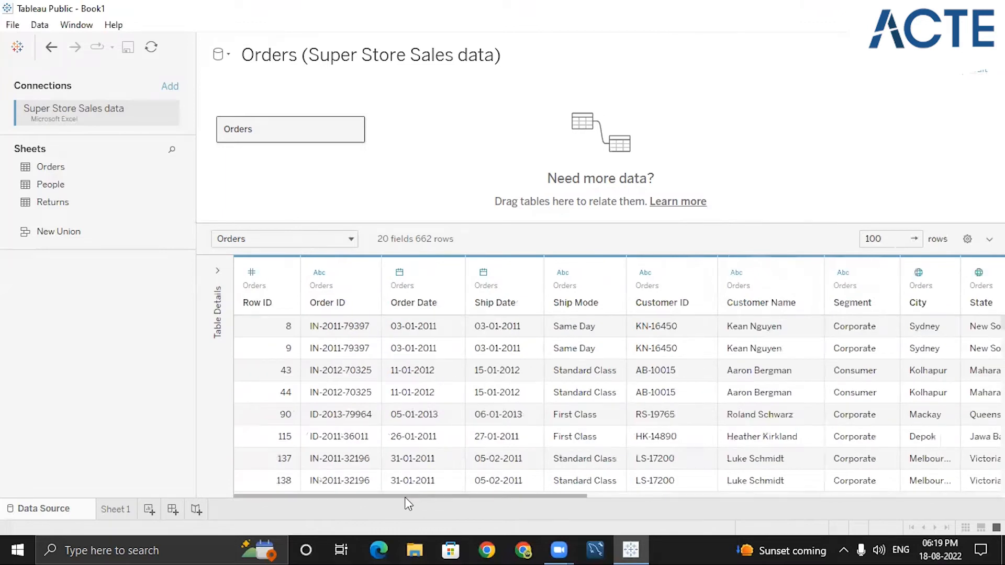
# - Scroll through the filtered Orders data grid across columns and rows
pyautogui.moveTo(564, 497); pyautogui.dragTo(977, 498)
pyautogui.scroll(-5, 787, 414)
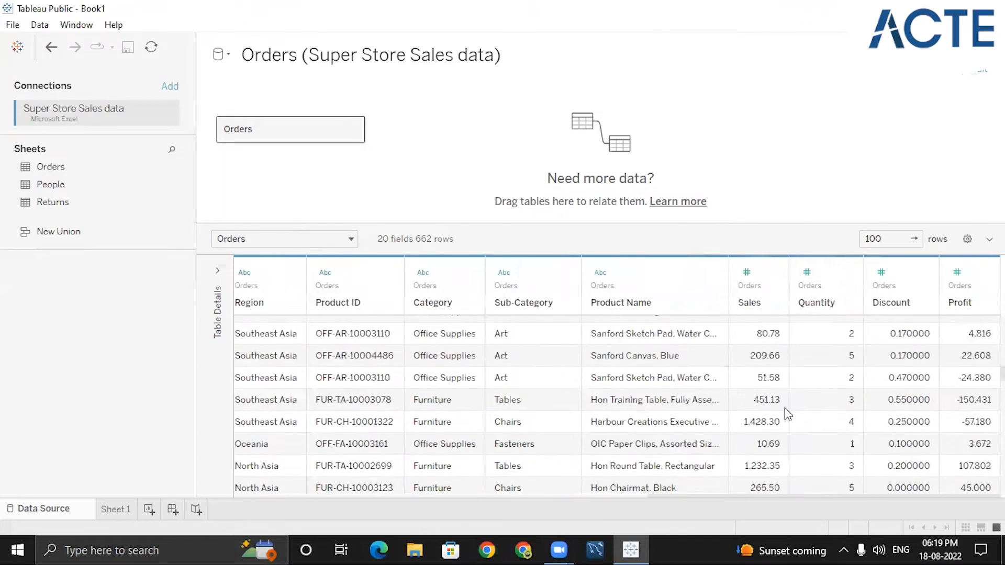
pyautogui.scroll(-3, 788, 416)
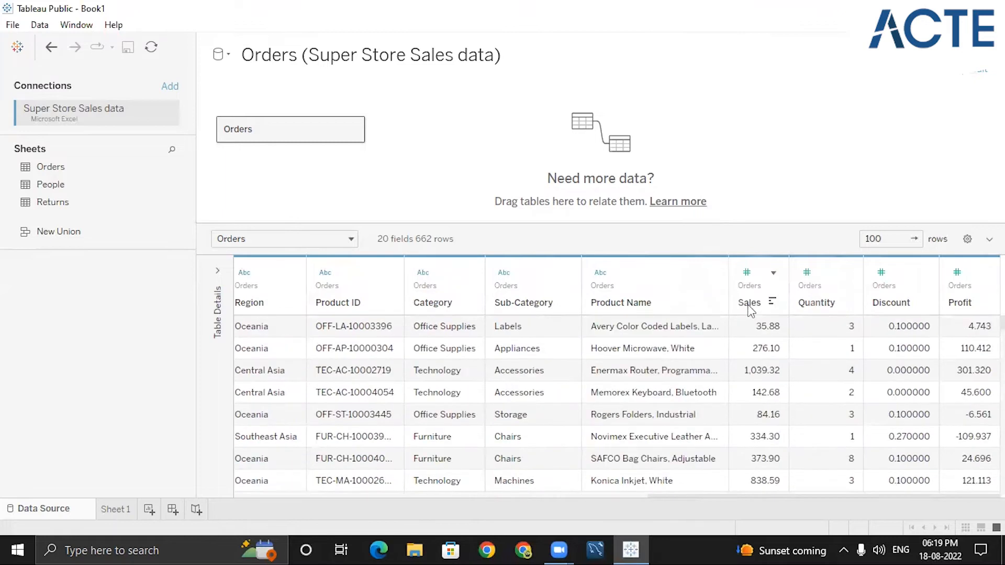
# - Edit the Month of Order Date filter to clear all month selections, keep the Top 5 by Sales limit, and apply it
pyautogui.click(974, 77)
pyautogui.click(474, 240)
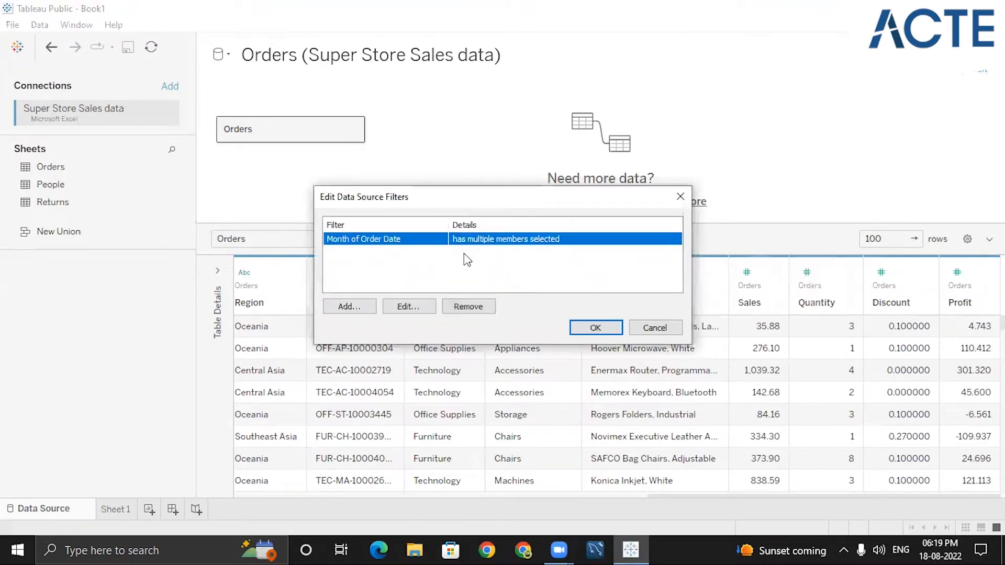
pyautogui.click(408, 308)
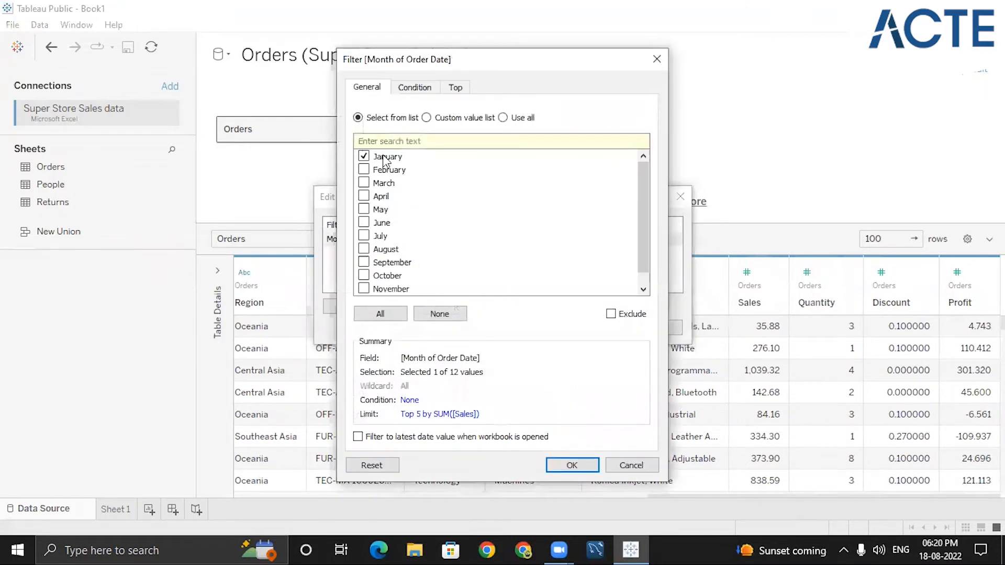
pyautogui.click(455, 87)
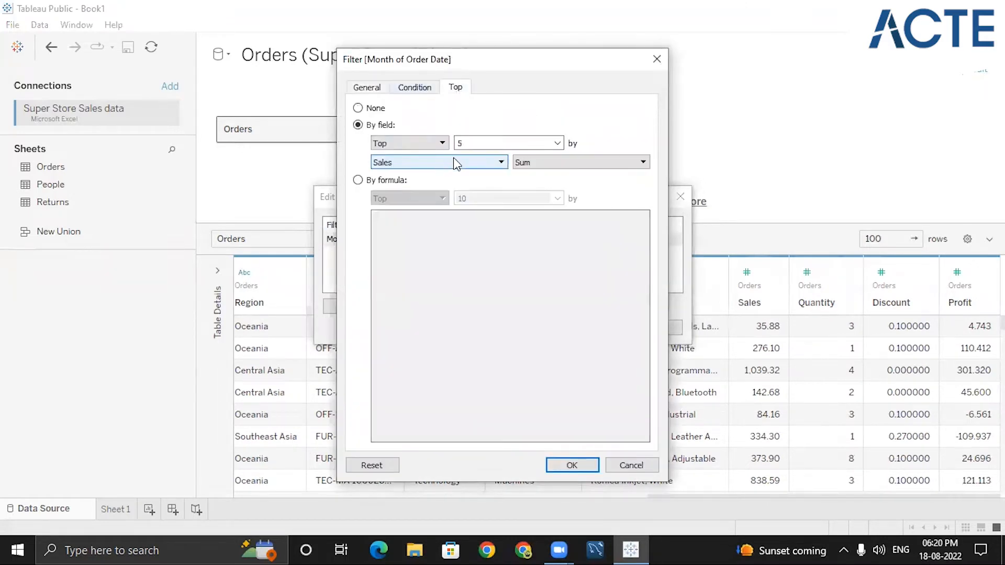
pyautogui.click(496, 142)
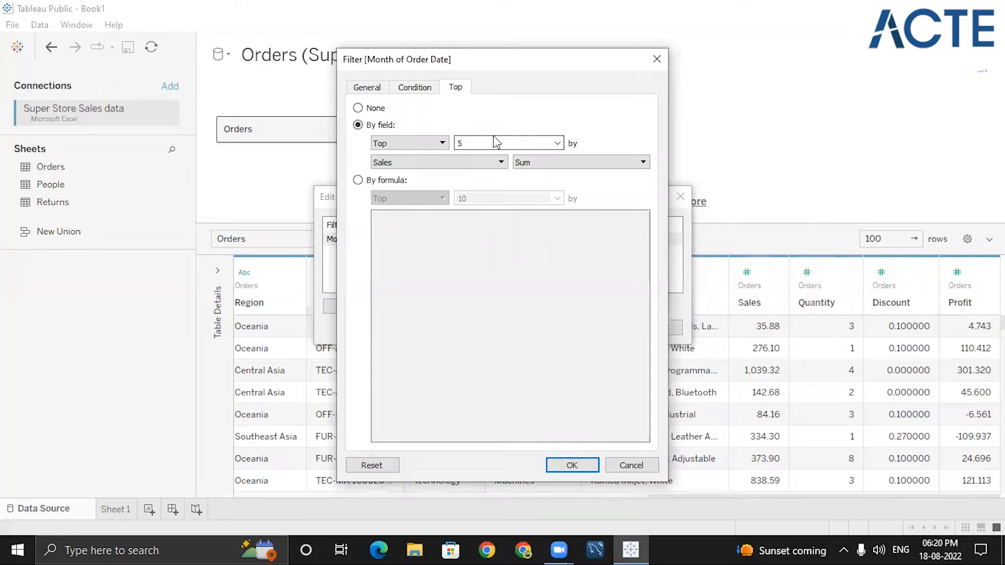
pyautogui.click(369, 87)
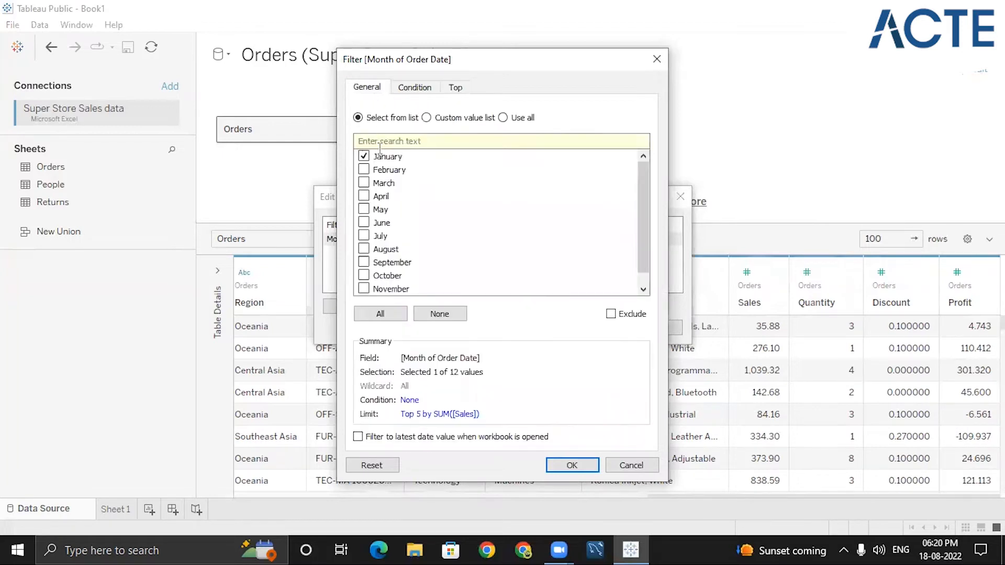
pyautogui.click(439, 314)
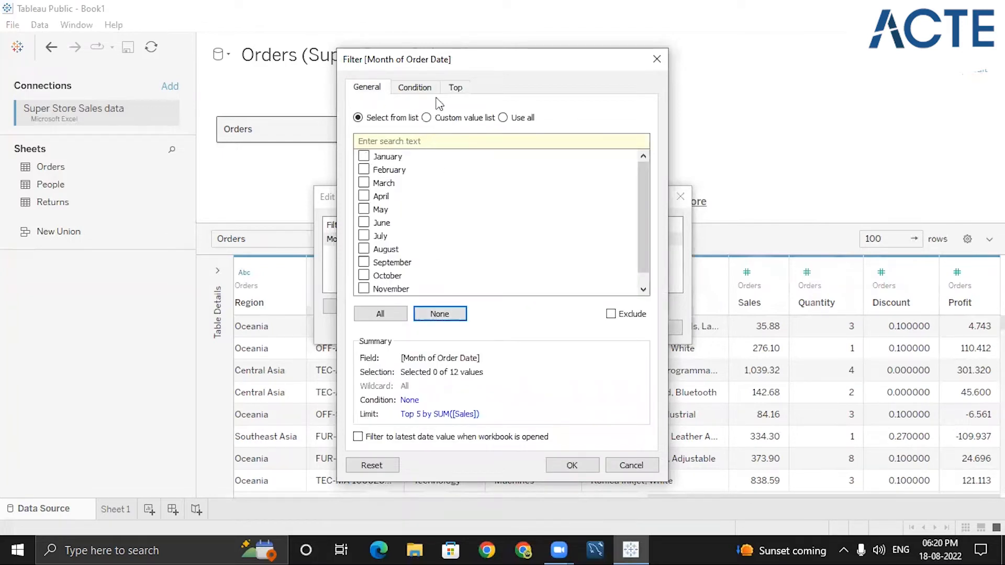
pyautogui.click(454, 88)
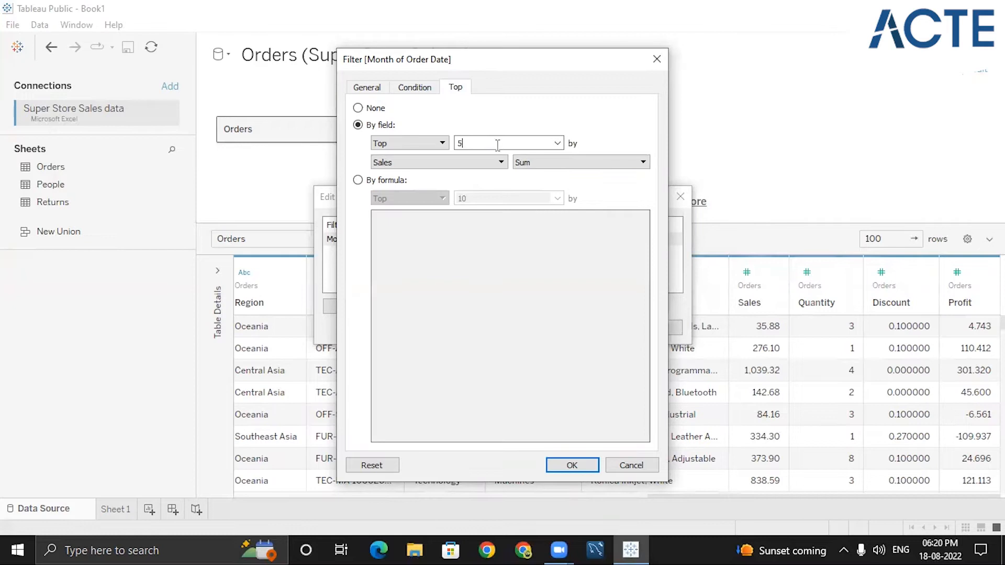
pyautogui.click(567, 465)
pyautogui.click(597, 327)
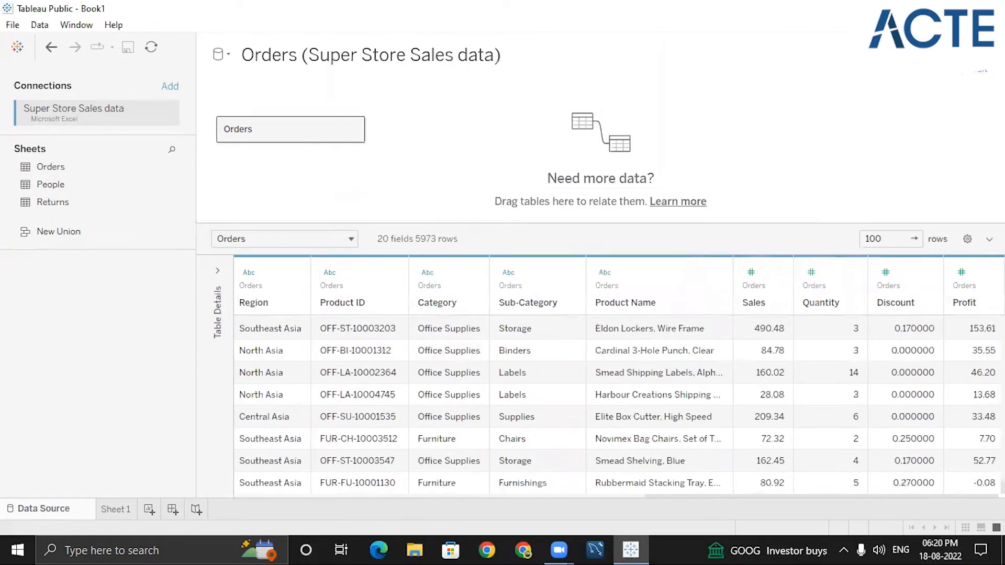
# - Reopen the Month of Order Date filter's Top settings and set the limit to the top 10
pyautogui.click(980, 71)
pyautogui.click(375, 245)
pyautogui.click(423, 306)
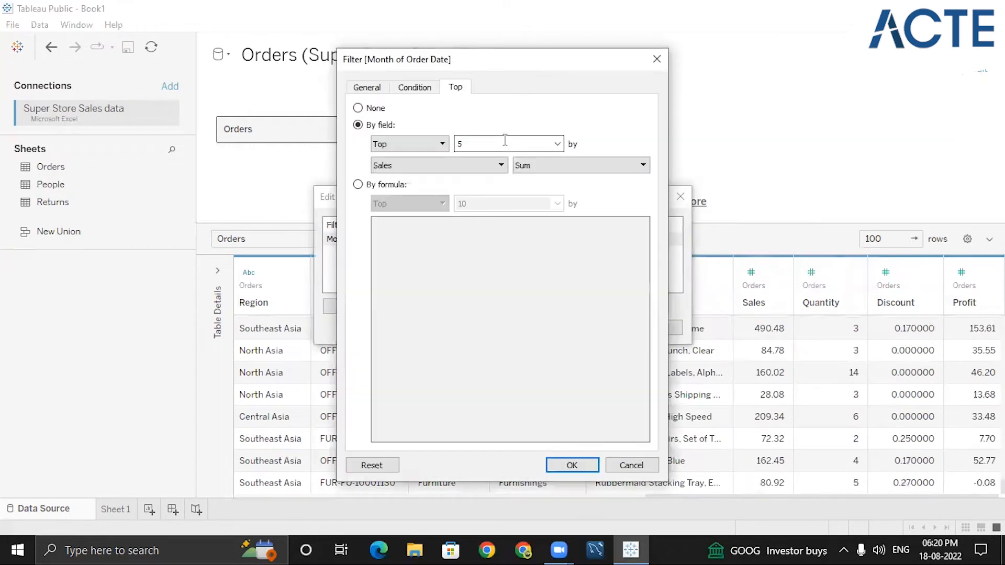
pyautogui.click(558, 148)
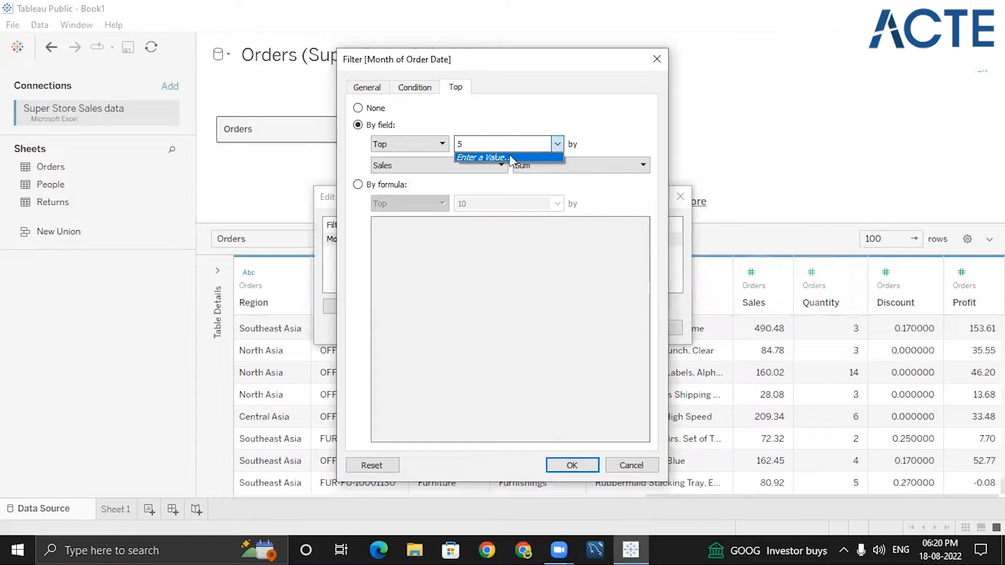
pyautogui.click(546, 145)
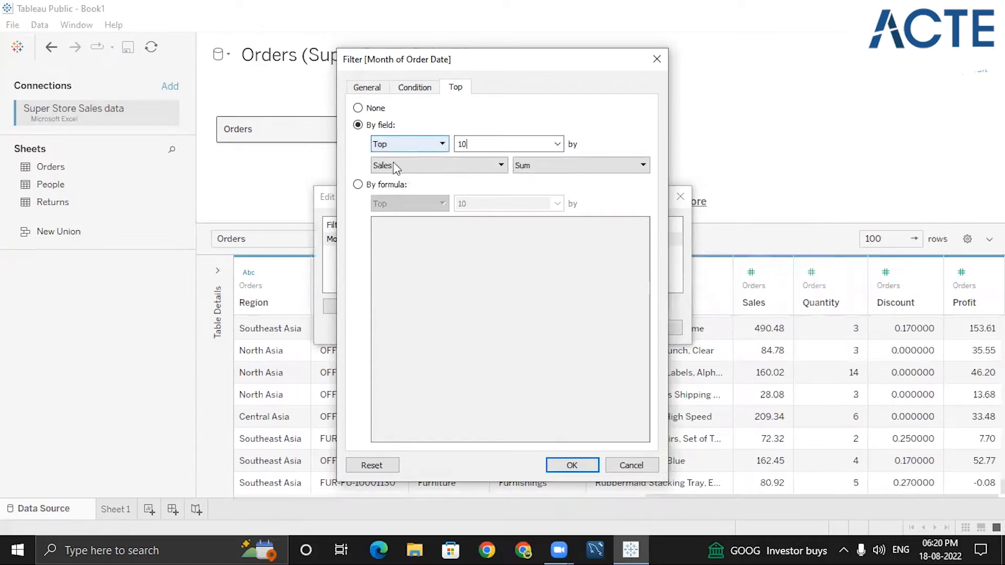
# - Rank the top 10 months by Sum of Profit and apply the filter to the data source
pyautogui.click(455, 166)
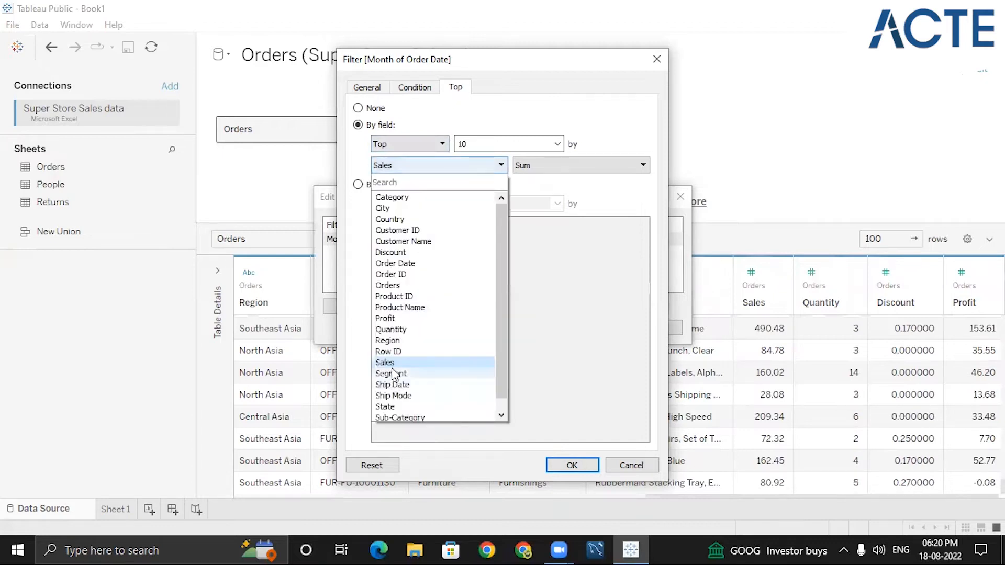
pyautogui.click(387, 318)
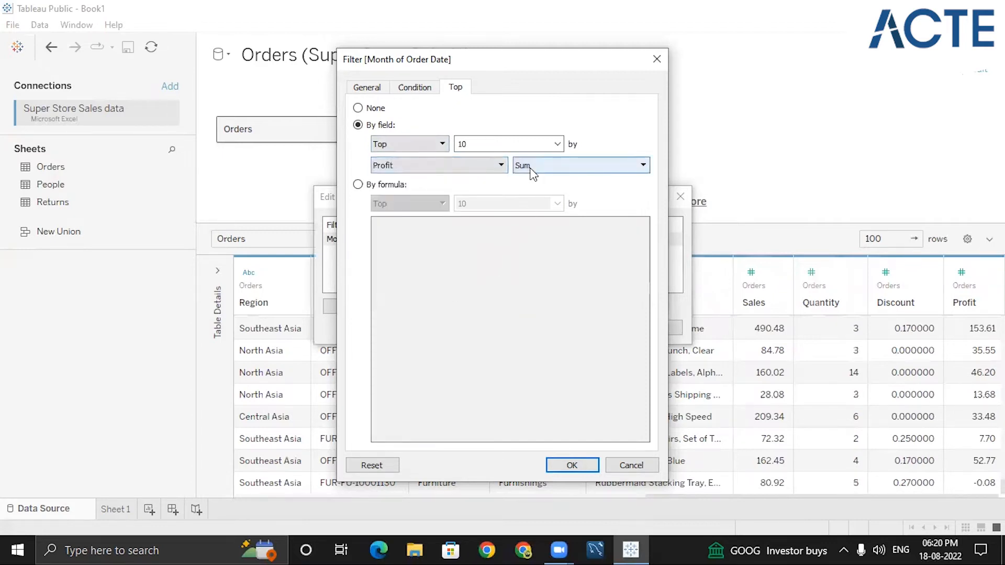
pyautogui.click(506, 168)
pyautogui.click(539, 167)
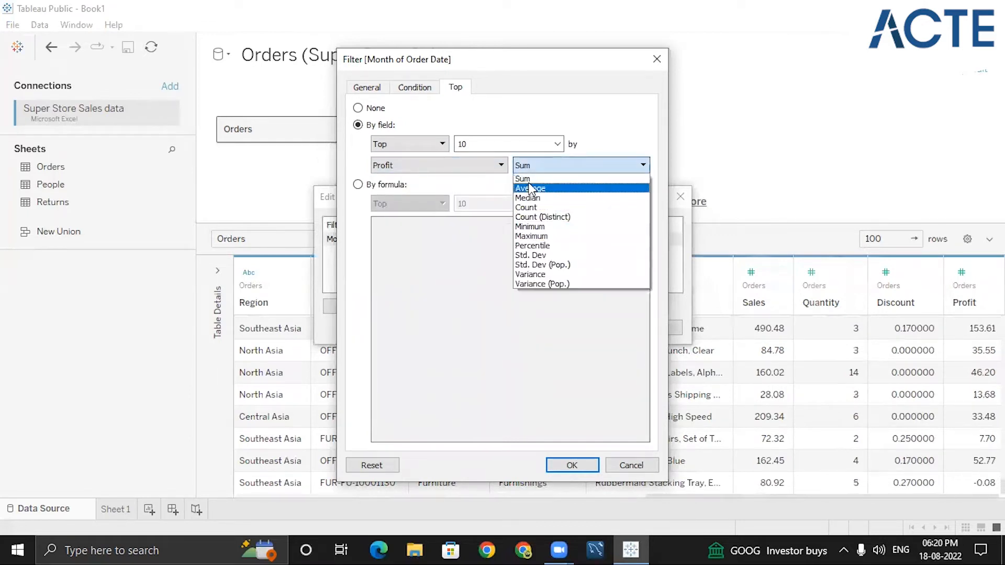
pyautogui.click(531, 178)
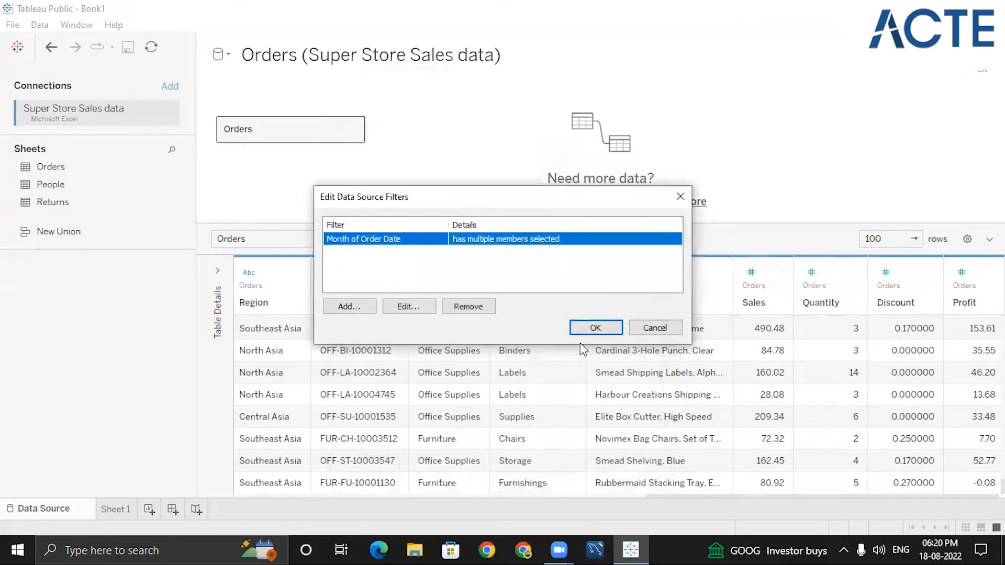
pyautogui.click(595, 329)
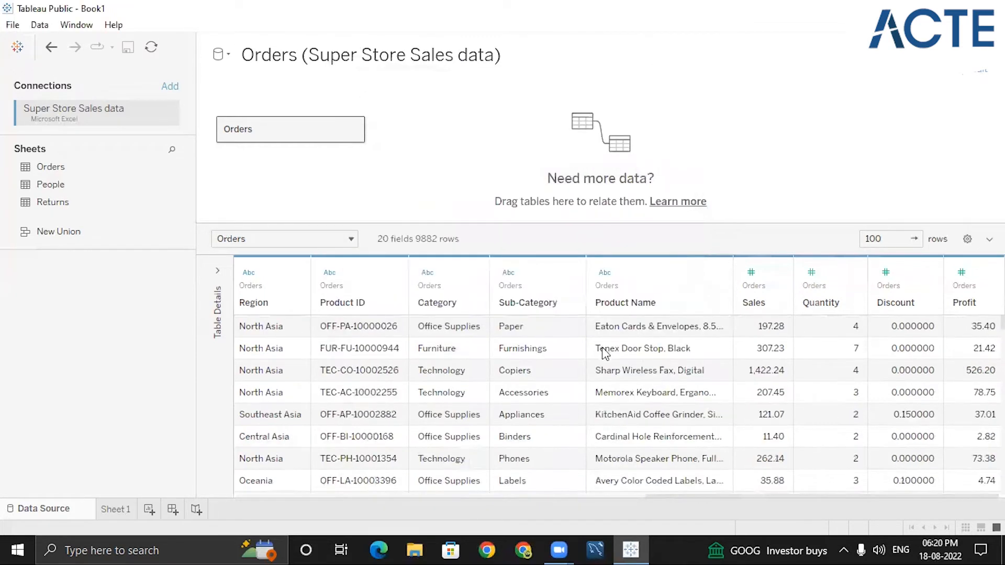
# - Change the month filter to the Bottom 10 by Sum of Profit and apply it
pyautogui.click(979, 70)
pyautogui.doubleClick(524, 238)
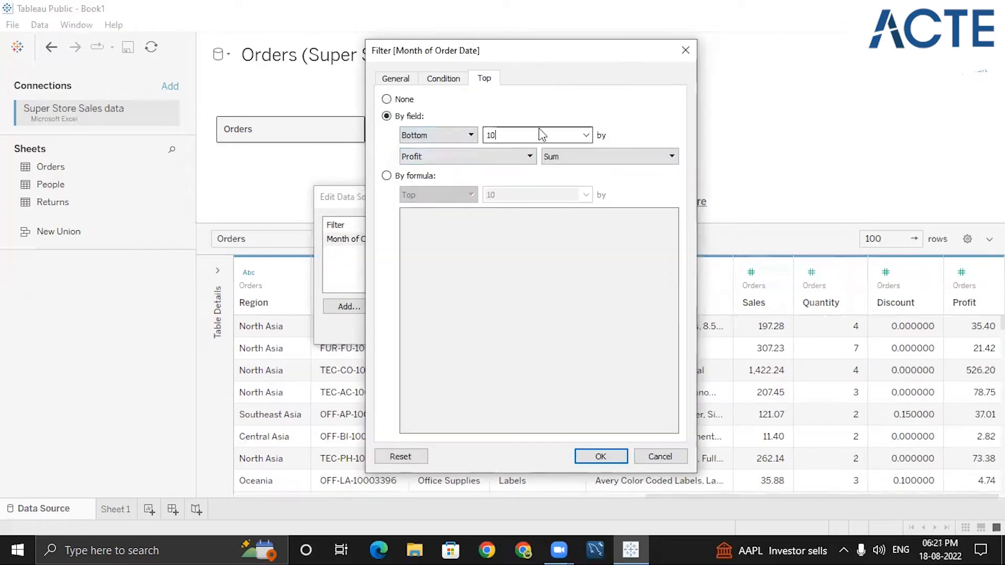
pyautogui.click(587, 135)
pyautogui.click(586, 135)
pyautogui.doubleClick(547, 137)
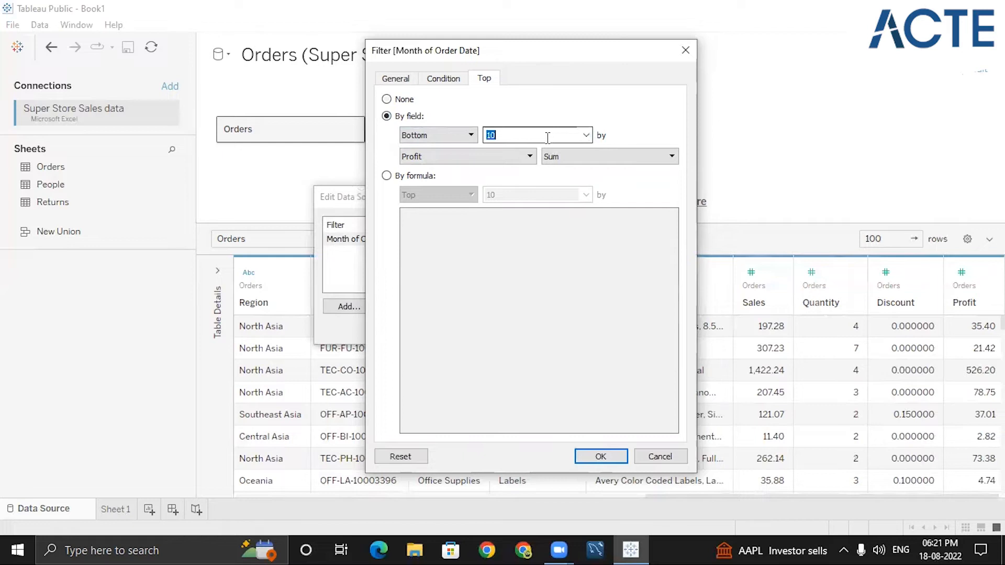
pyautogui.click(504, 157)
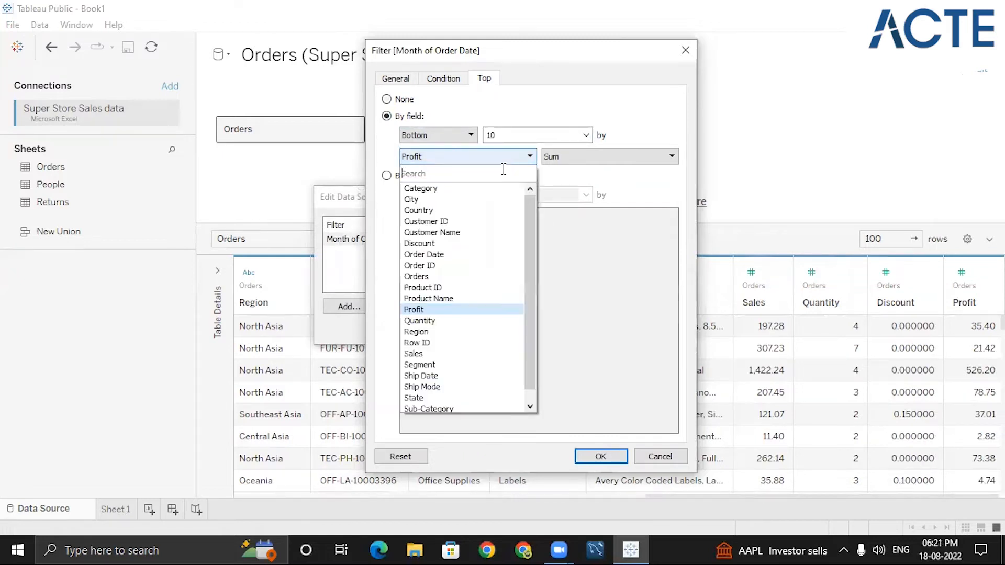
pyautogui.click(437, 308)
pyautogui.click(596, 457)
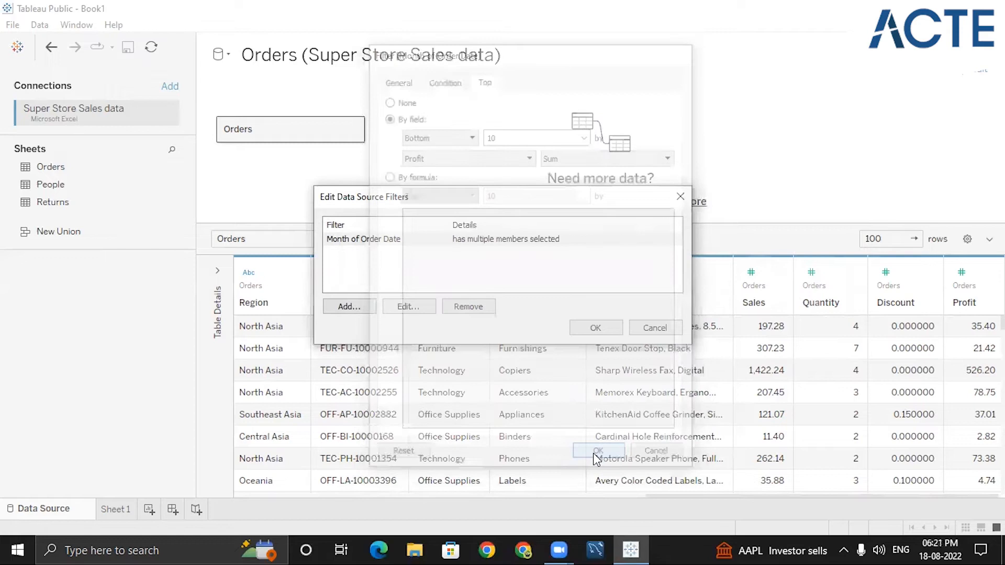
pyautogui.click(588, 325)
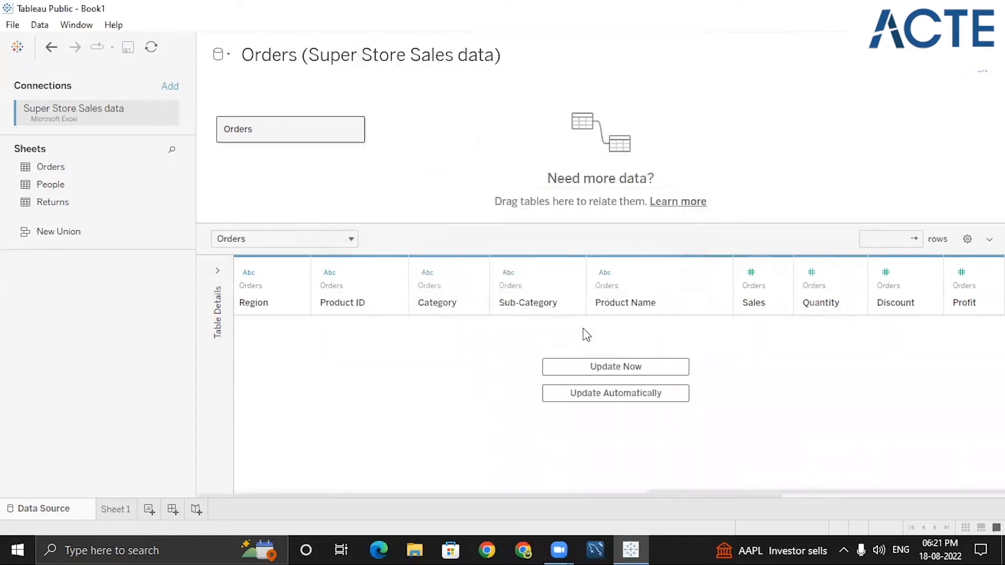
# - Change the month filter to the Top 1 by Sum of Profit and apply it
pyautogui.click(980, 78)
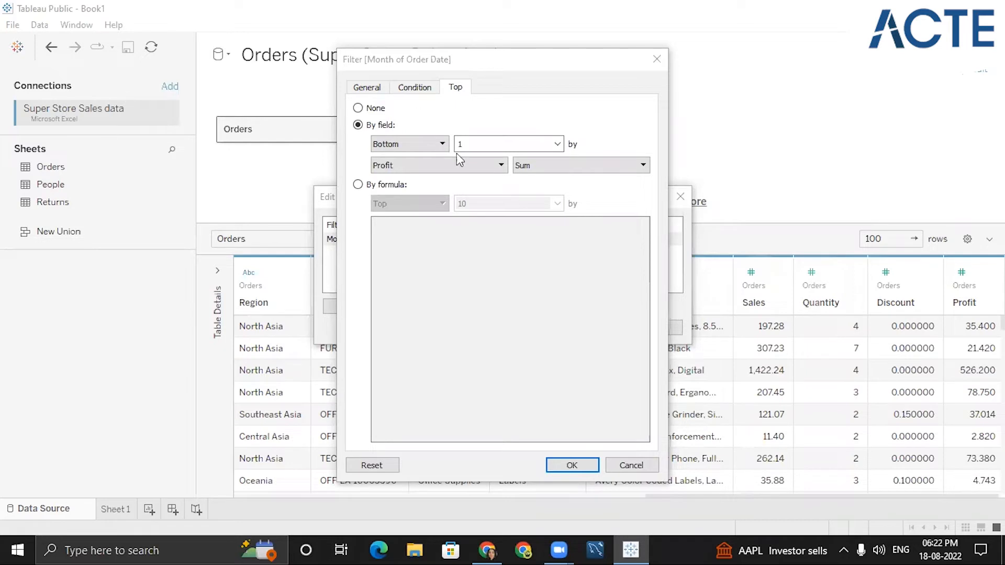
pyautogui.click(441, 145)
pyautogui.click(422, 156)
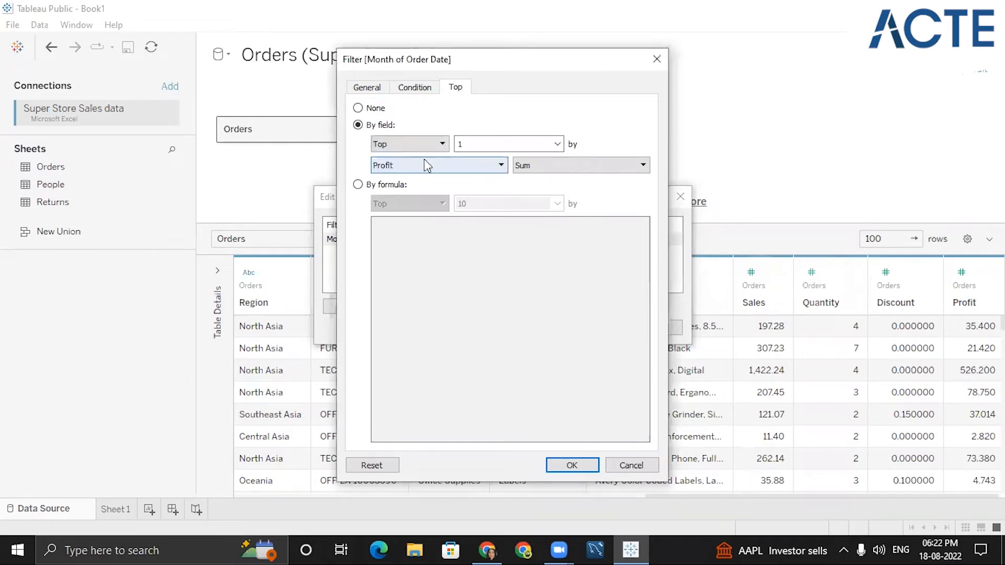
pyautogui.click(582, 469)
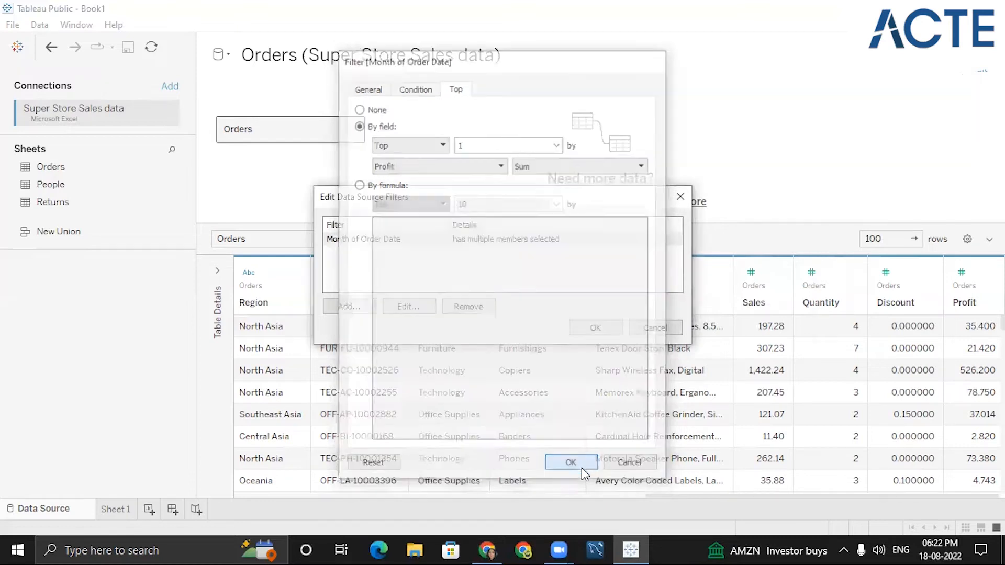
pyautogui.click(605, 329)
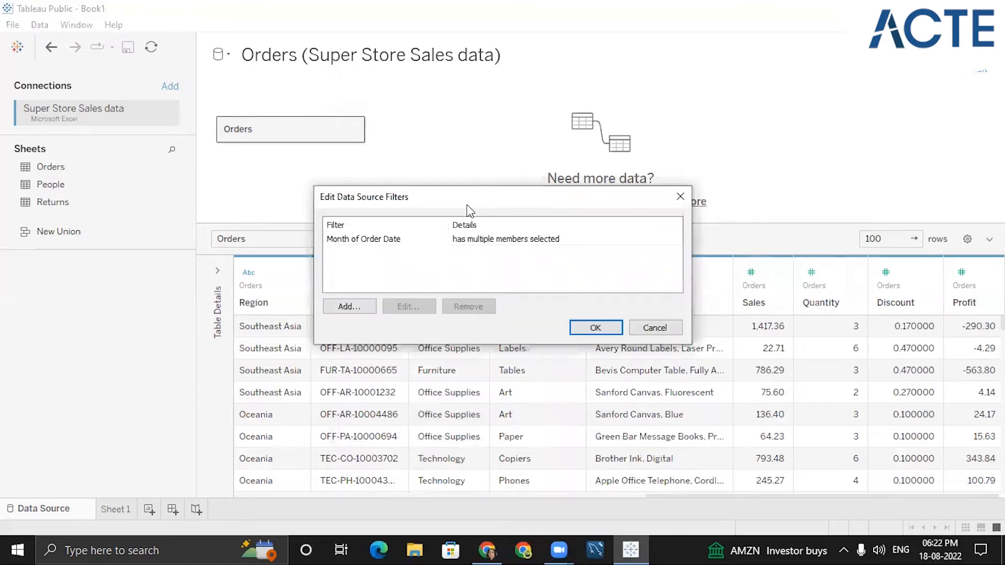
# - Edit the month filter to select only January from the list, keeping the Top 1 by Profit limit, and apply it
pyautogui.click(434, 241)
pyautogui.click(406, 307)
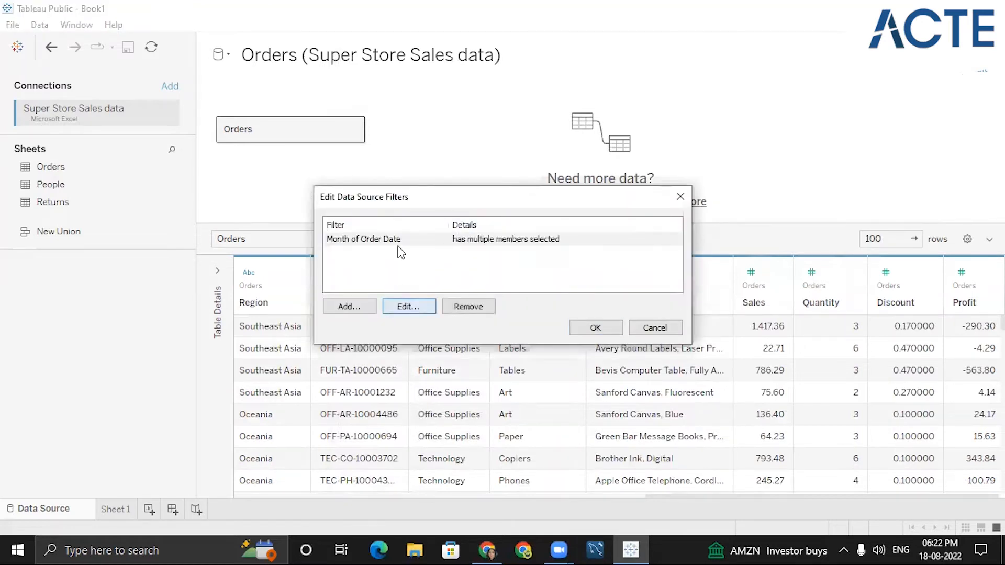
pyautogui.click(373, 87)
pyautogui.click(389, 116)
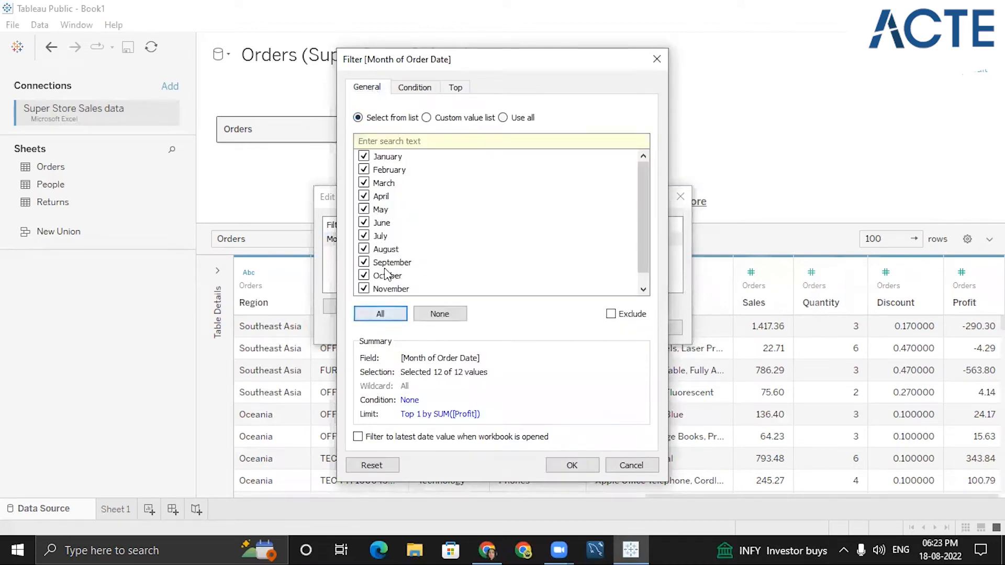
pyautogui.click(441, 314)
pyautogui.click(363, 156)
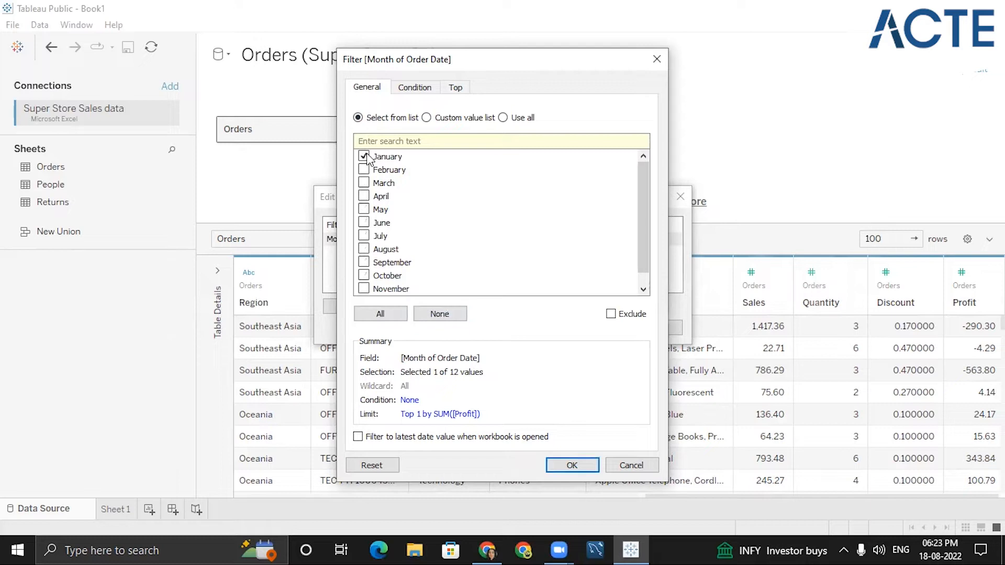
pyautogui.click(456, 89)
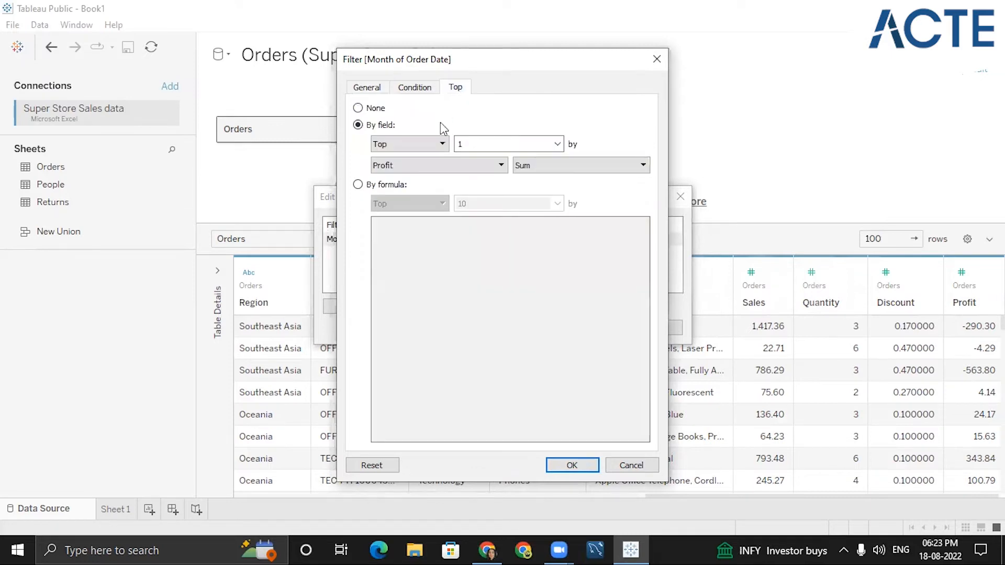
pyautogui.click(571, 464)
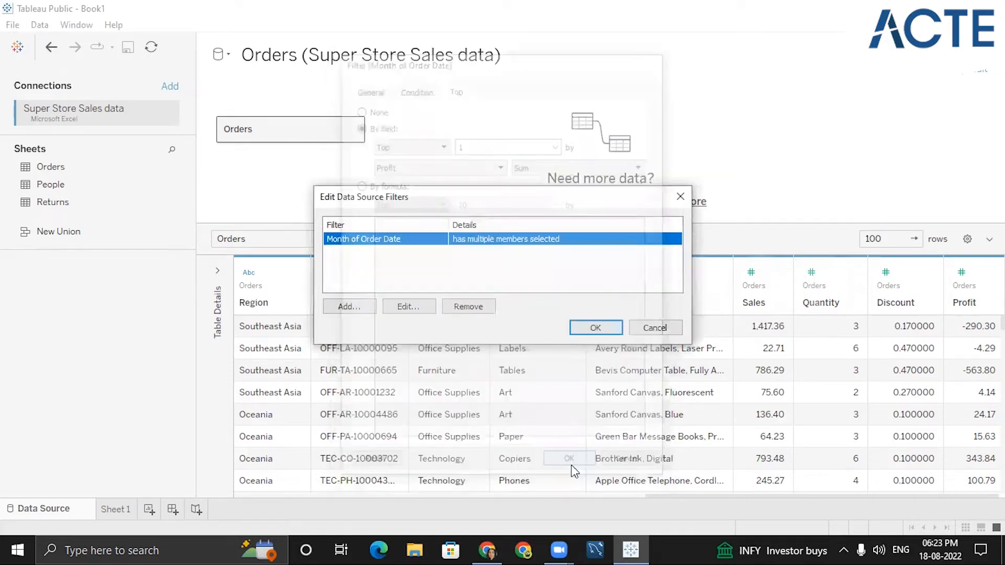
pyautogui.click(601, 333)
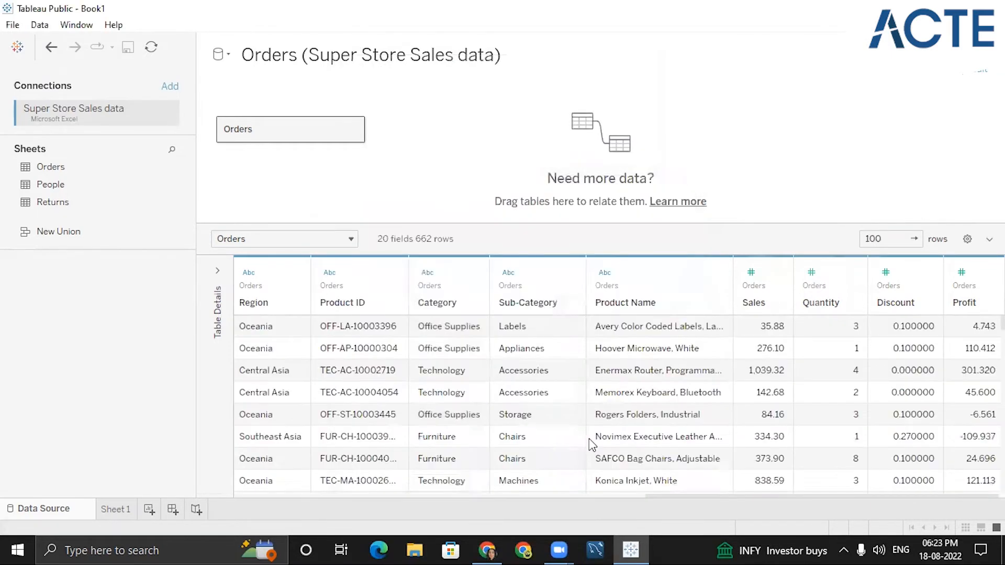
# - Scroll down and back across the filtered data grid to review the January rows
pyautogui.scroll(-5, 603, 392)
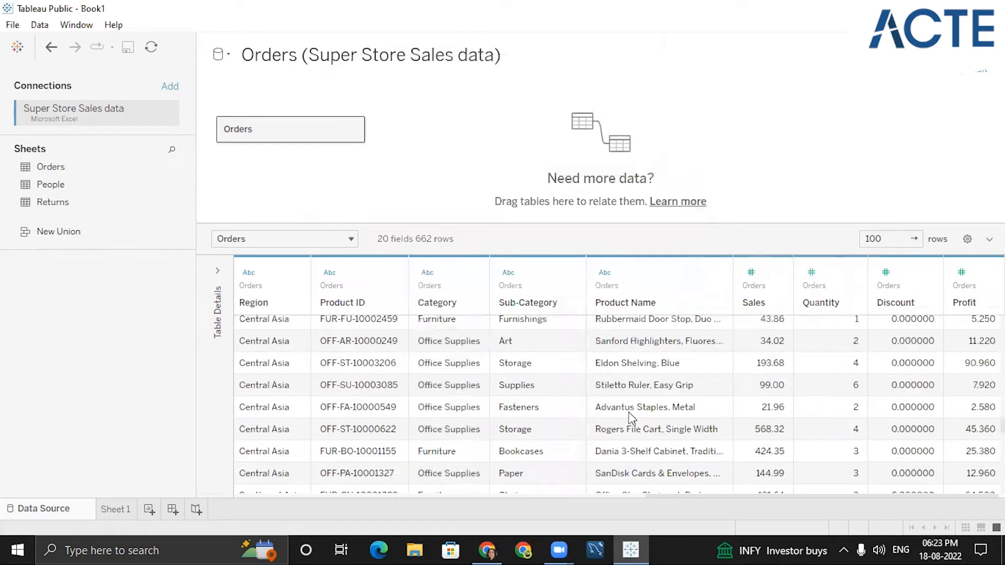
pyautogui.click(552, 496)
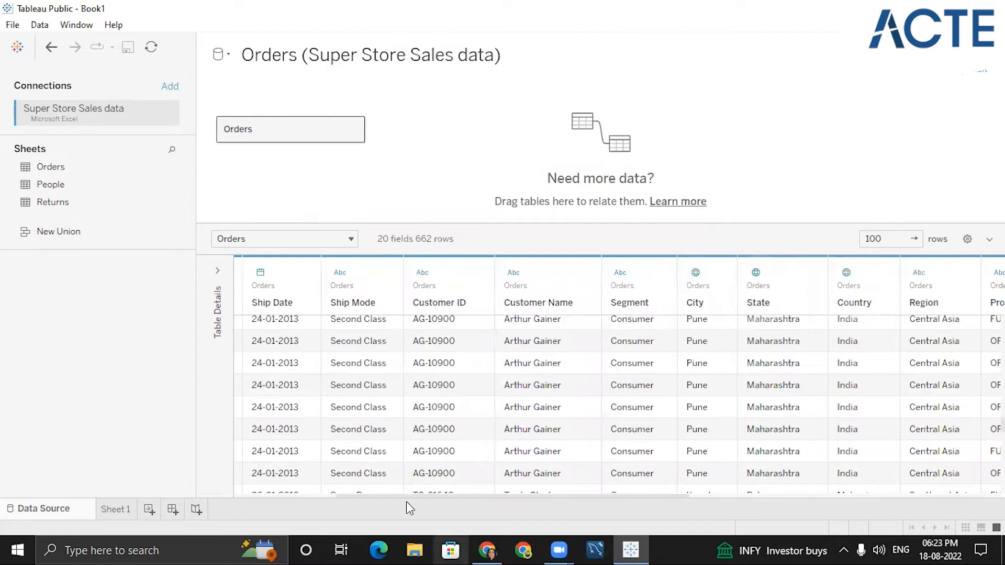
pyautogui.moveTo(406, 496); pyautogui.dragTo(276, 496)
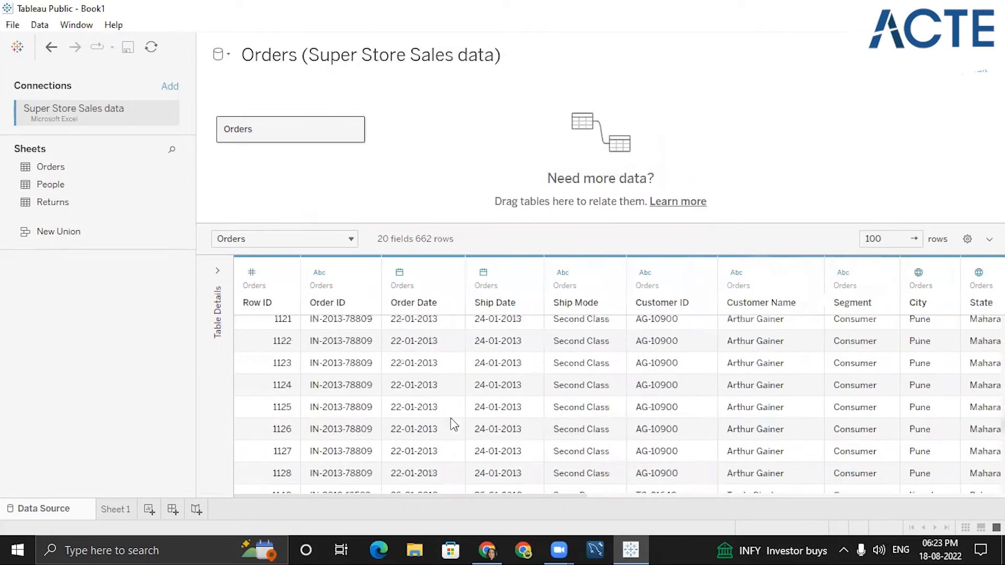
# - Open the month filter to review its Top 1 by Profit settings, then close it without changes
pyautogui.scroll(10, 435, 410)
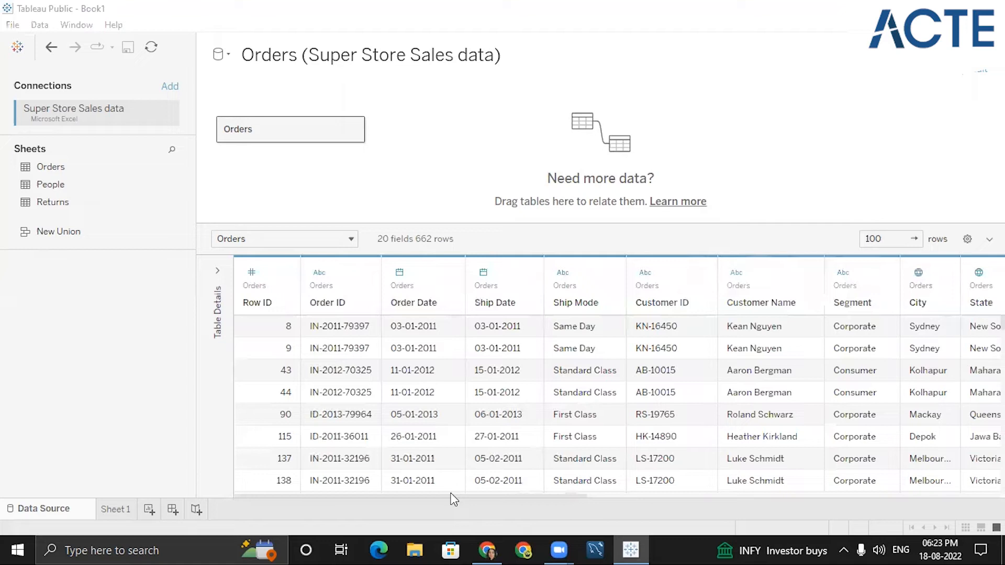
pyautogui.click(981, 70)
pyautogui.click(408, 312)
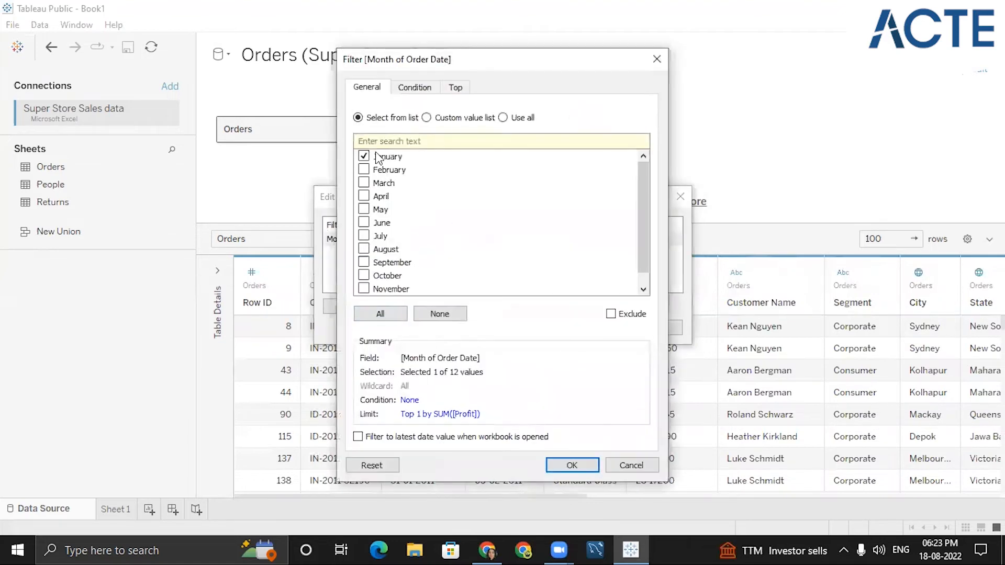
pyautogui.click(453, 90)
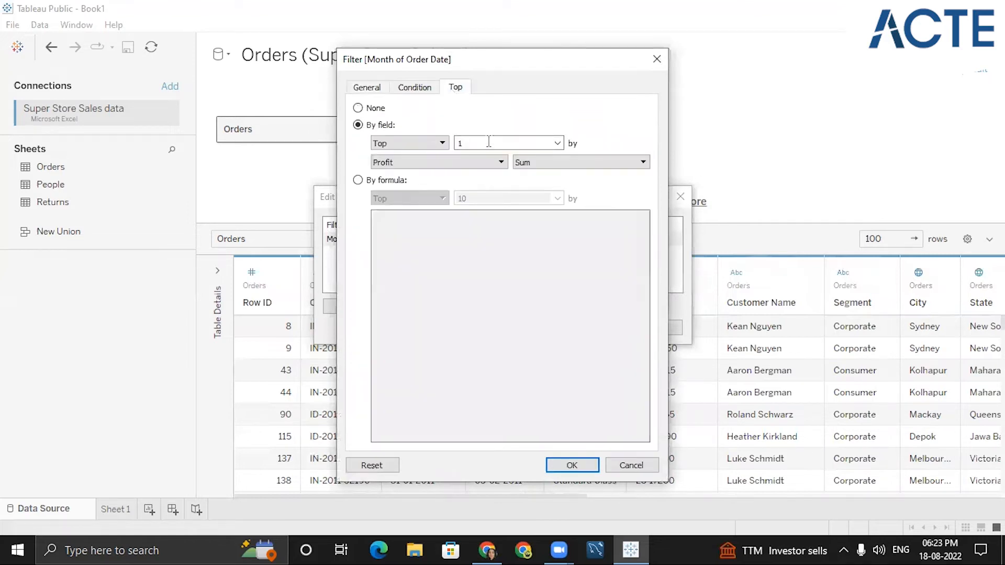
pyautogui.click(376, 96)
pyautogui.click(656, 59)
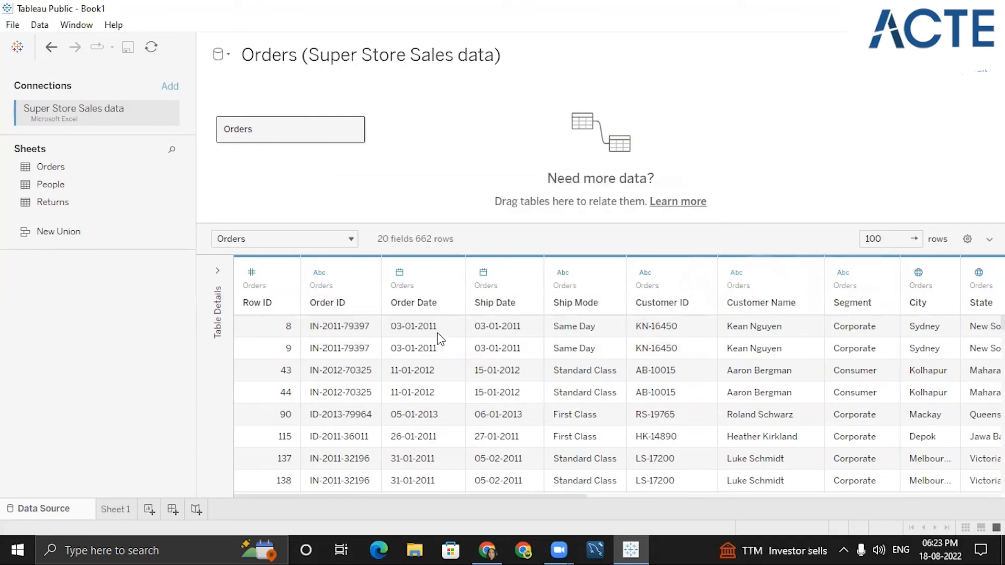
# - Examine the Order Date values across the filtered data grid
pyautogui.click(417, 326)
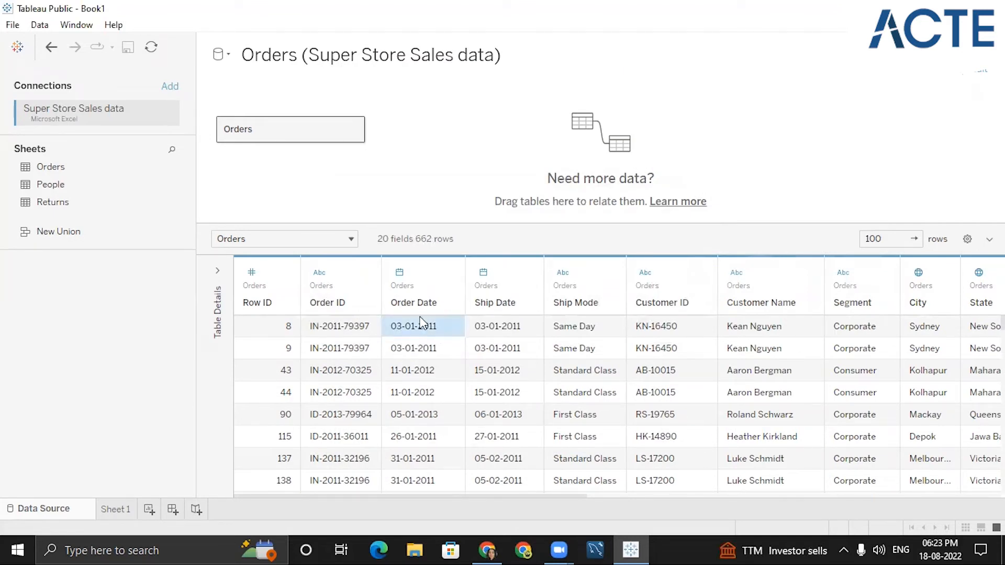
pyautogui.keyDown('shift'); pyautogui.click(421, 349); pyautogui.keyUp('shift')
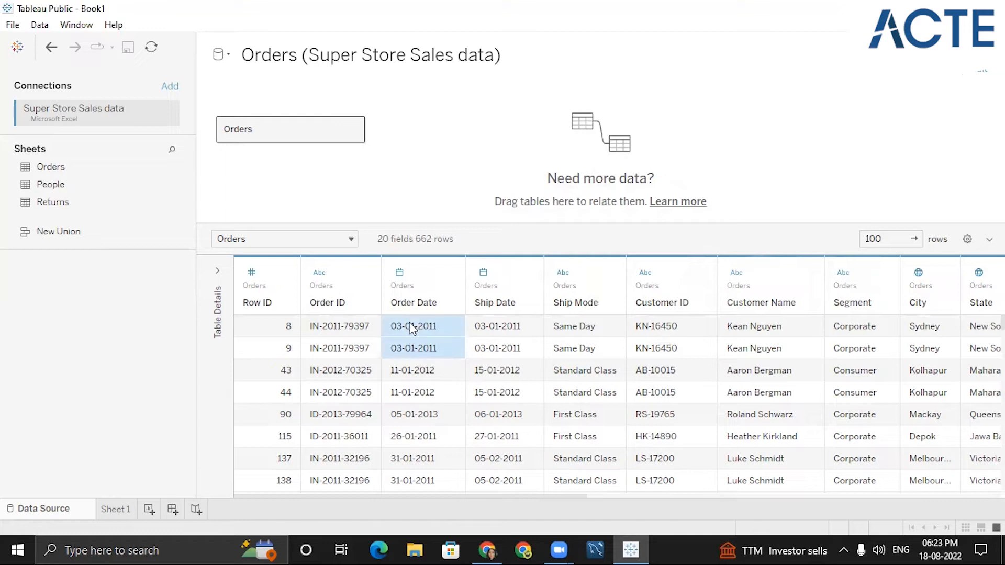
pyautogui.moveTo(447, 388); pyautogui.dragTo(406, 380)
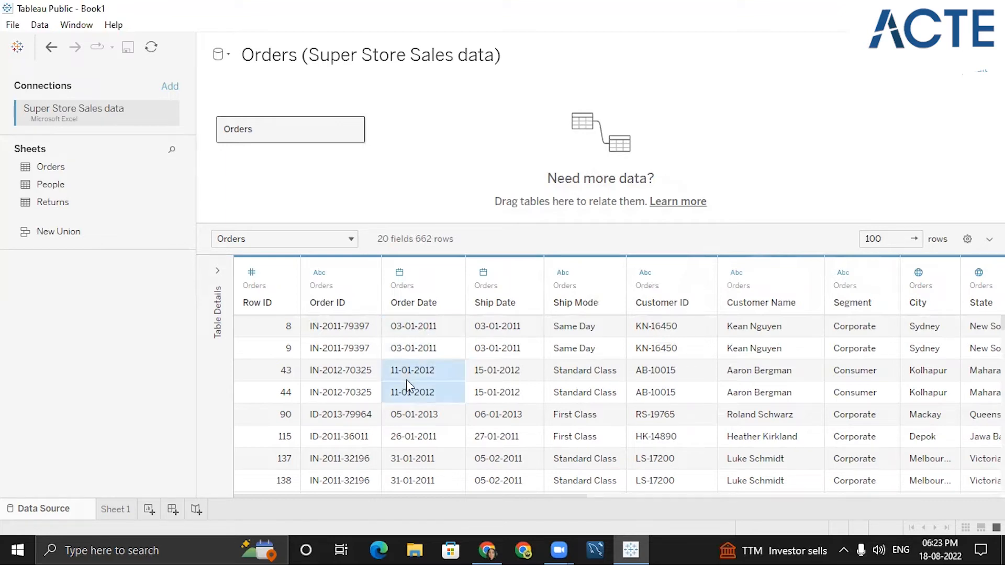
pyautogui.click(447, 419)
pyautogui.scroll(-15, 425, 477)
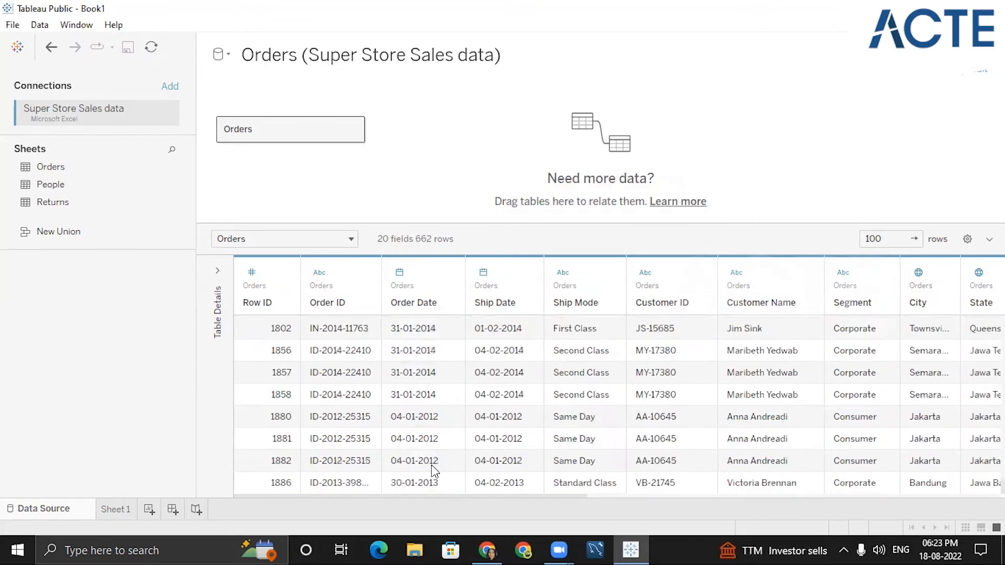
pyautogui.scroll(15, 443, 453)
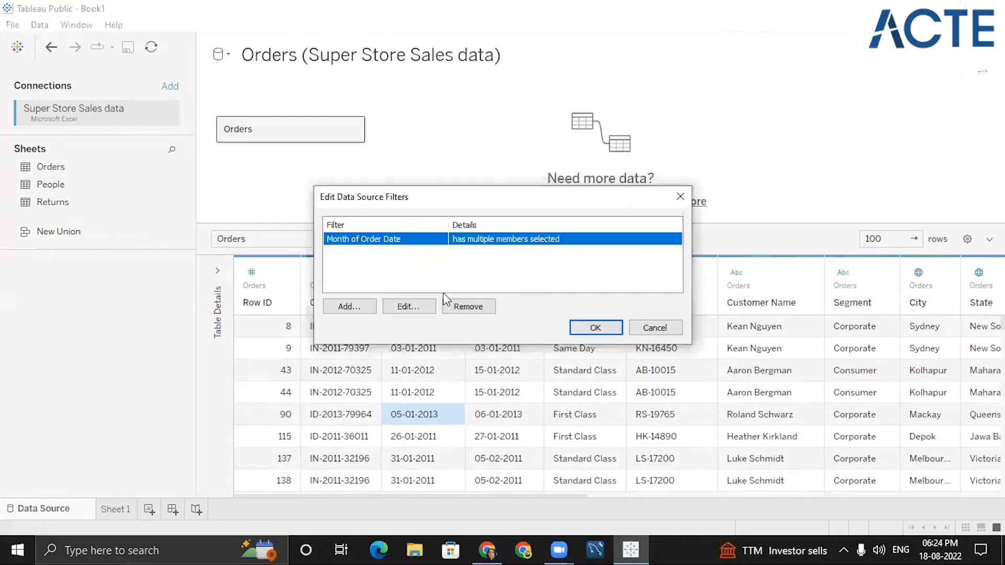
# - Remove the Month of Order Date filter from the data source filters and apply the change
pyautogui.click(467, 307)
pyautogui.click(681, 197)
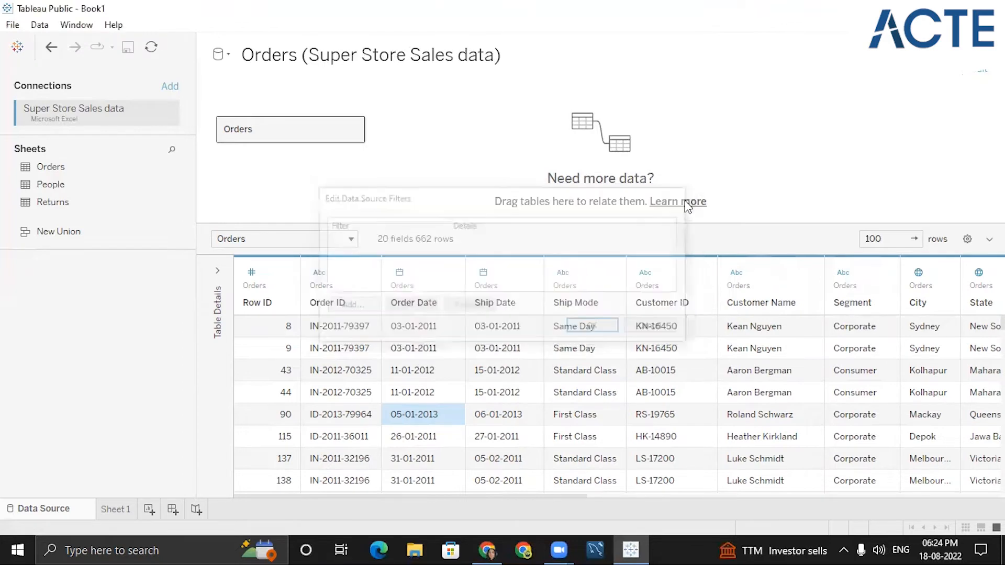
pyautogui.click(979, 72)
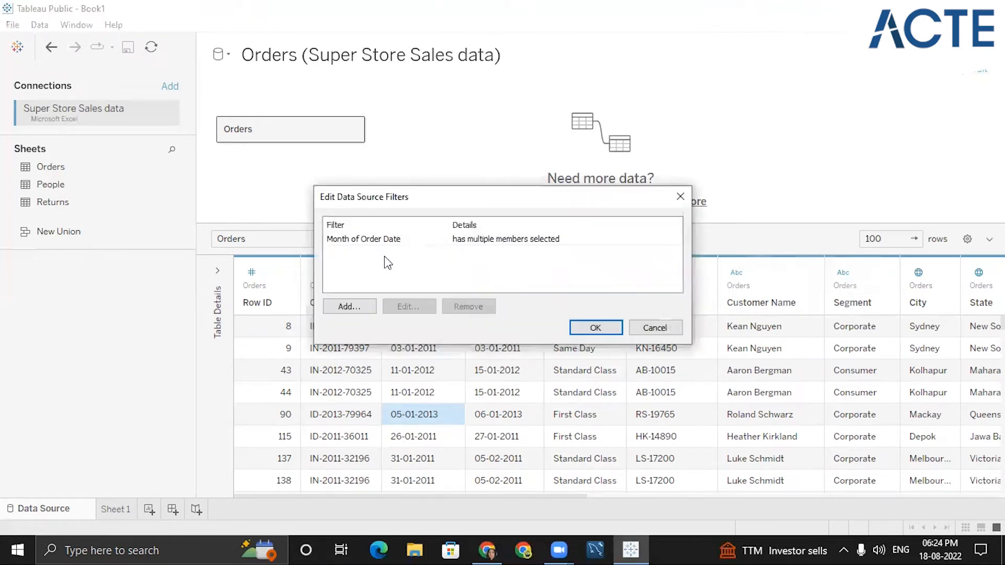
pyautogui.click(445, 235)
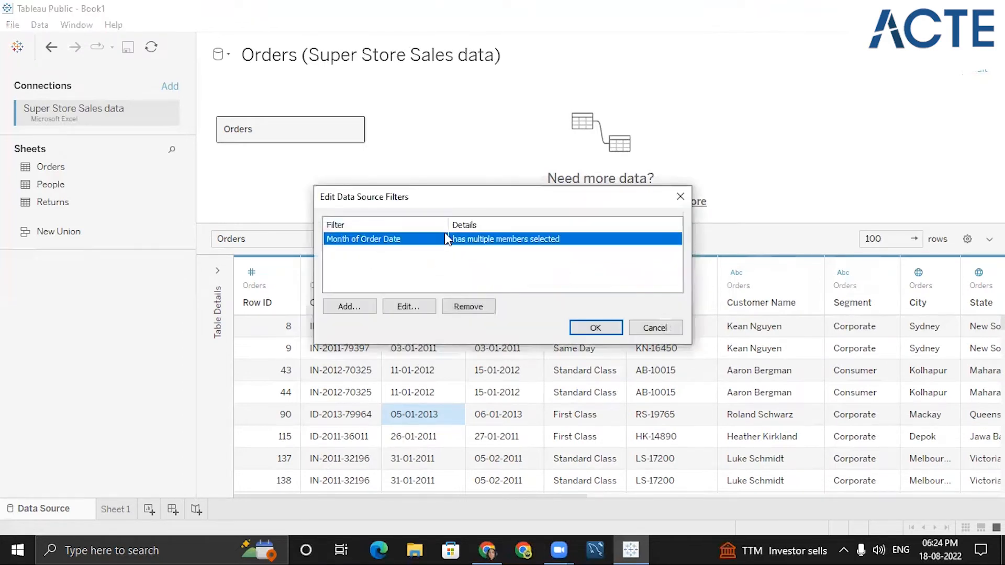
pyautogui.click(465, 306)
pyautogui.click(594, 325)
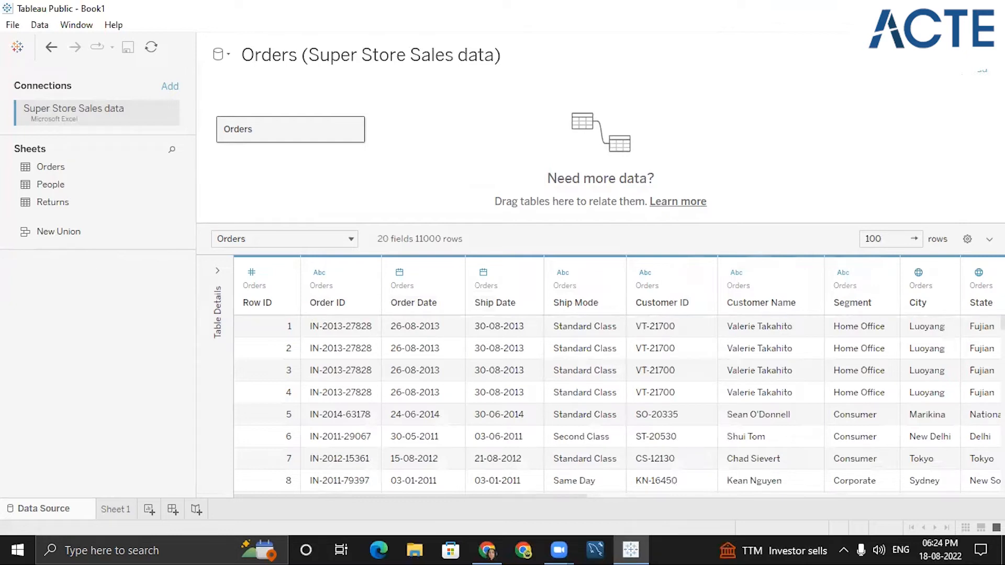
# - Switch to Notepad and read through the exercise requirements for countries, positive profit and order years
pyautogui.click(415, 549)
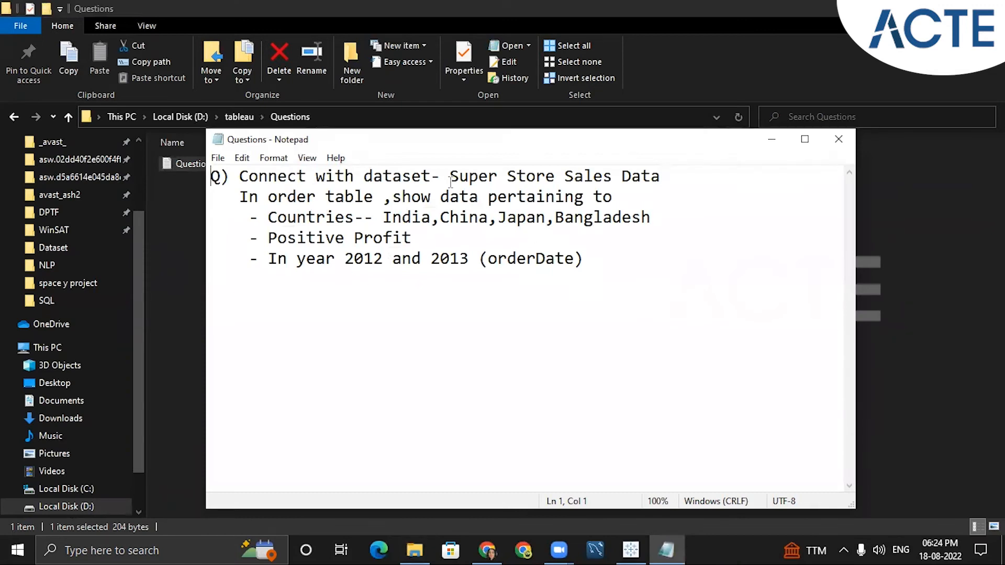
pyautogui.moveTo(472, 178); pyautogui.dragTo(675, 178)
pyautogui.click(693, 177)
pyautogui.moveTo(270, 198); pyautogui.dragTo(352, 198)
pyautogui.click(353, 198)
pyautogui.click(487, 197)
pyautogui.moveTo(488, 197); pyautogui.dragTo(584, 198)
pyautogui.click(328, 219)
pyautogui.click(392, 219)
pyautogui.click(460, 219)
pyautogui.click(507, 218)
pyautogui.click(566, 217)
pyautogui.moveTo(279, 239); pyautogui.dragTo(413, 238)
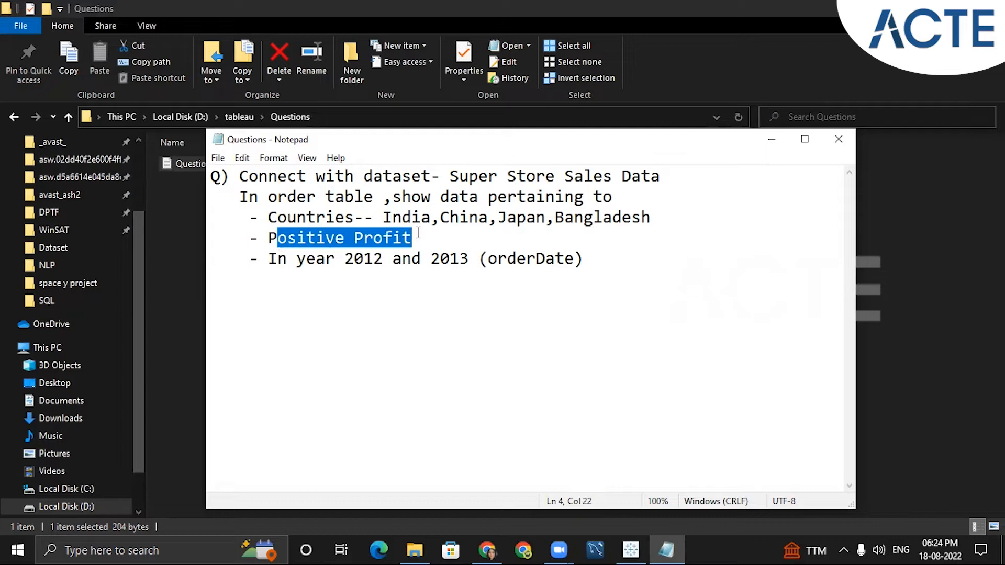
pyautogui.click(419, 233)
pyautogui.moveTo(355, 259); pyautogui.dragTo(374, 258)
pyautogui.moveTo(441, 260); pyautogui.dragTo(459, 260)
pyautogui.click(456, 264)
pyautogui.moveTo(706, 256); pyautogui.dragTo(269, 219)
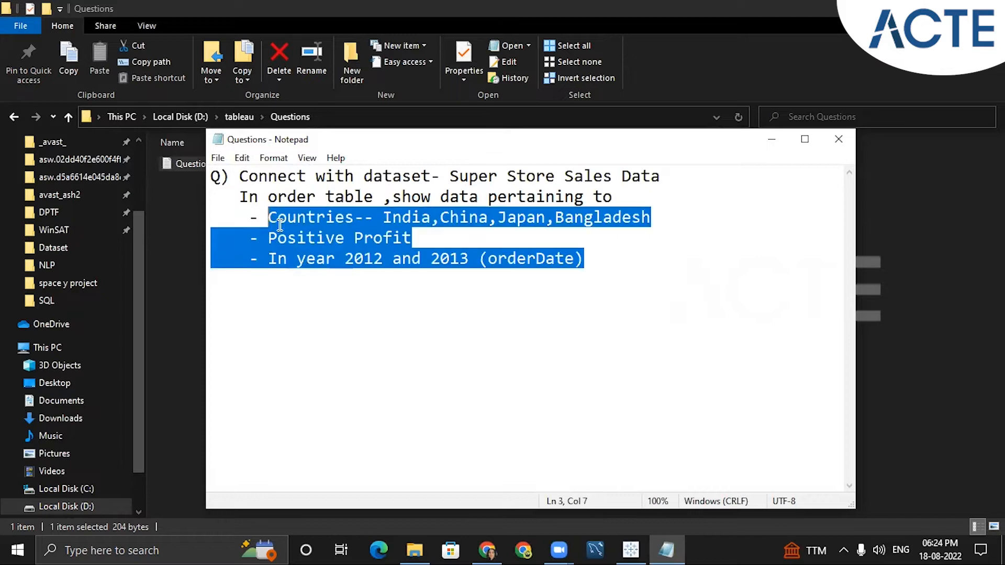
pyautogui.click(344, 259)
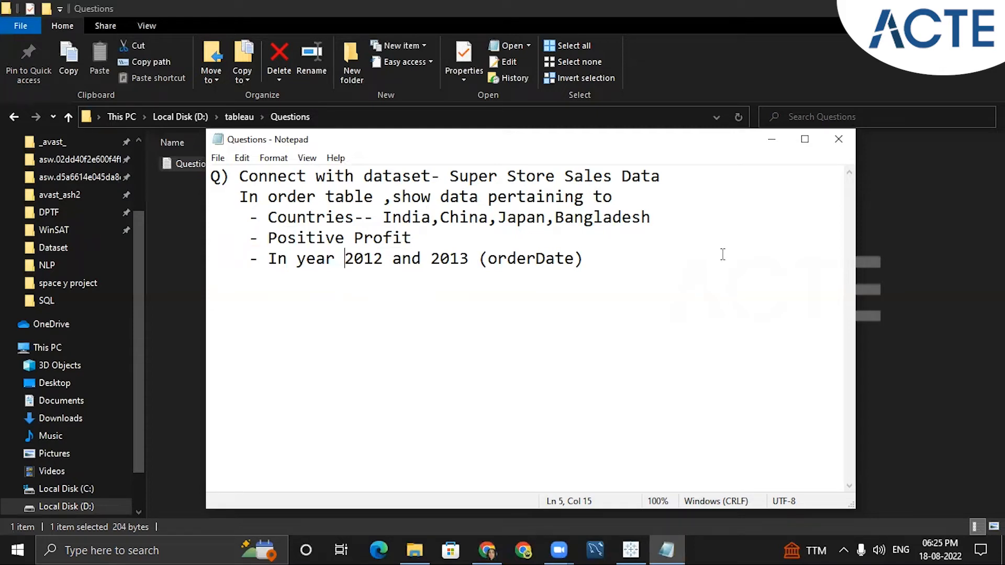
# - Return to Tableau and add a Country data source filter keeping India
pyautogui.click(630, 550)
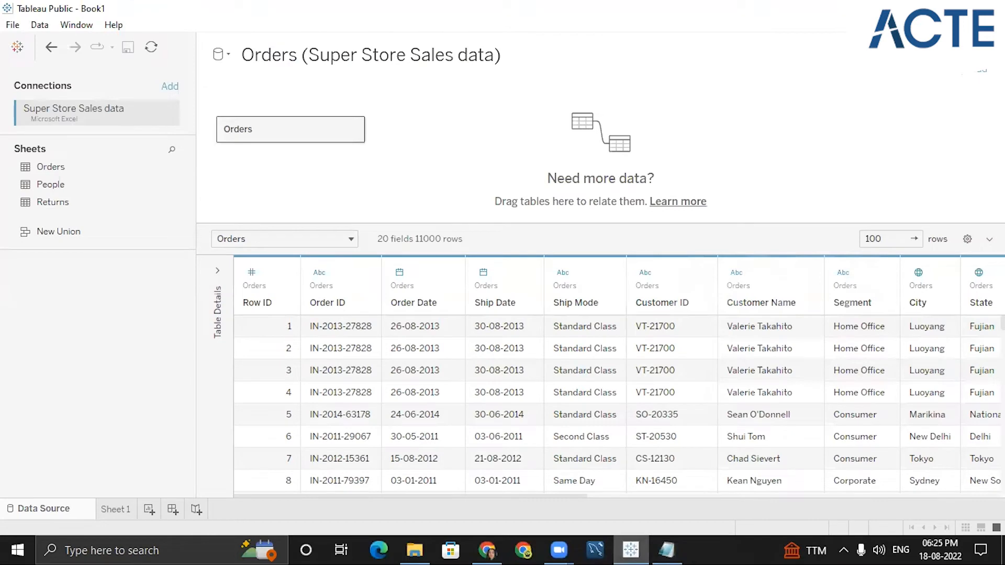
pyautogui.click(982, 68)
pyautogui.click(346, 308)
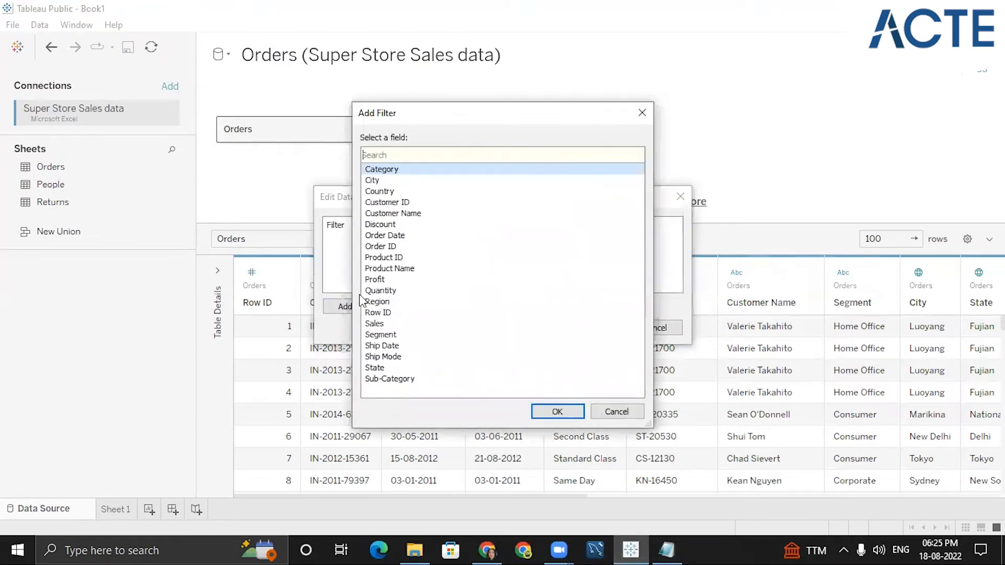
pyautogui.click(388, 193)
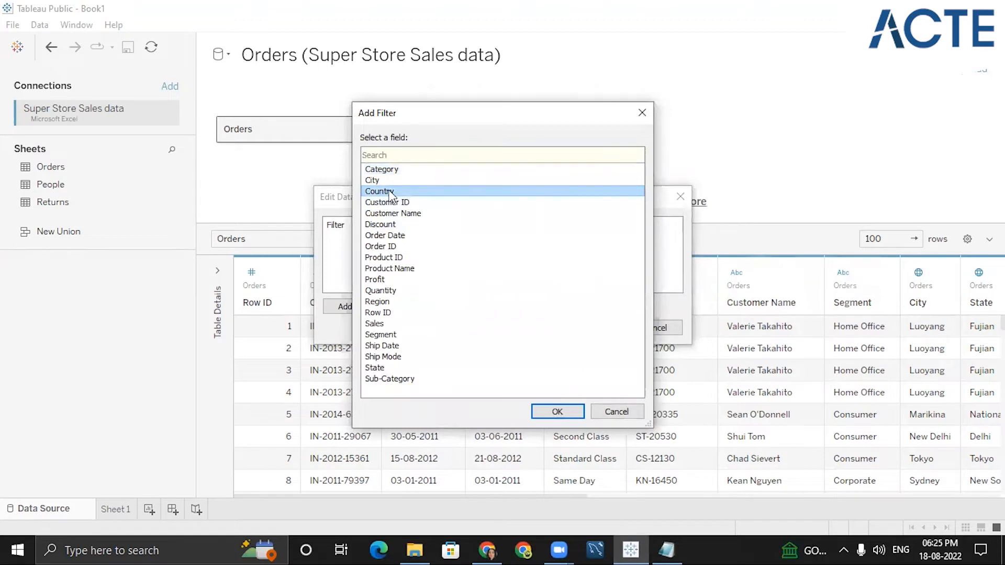
pyautogui.click(557, 411)
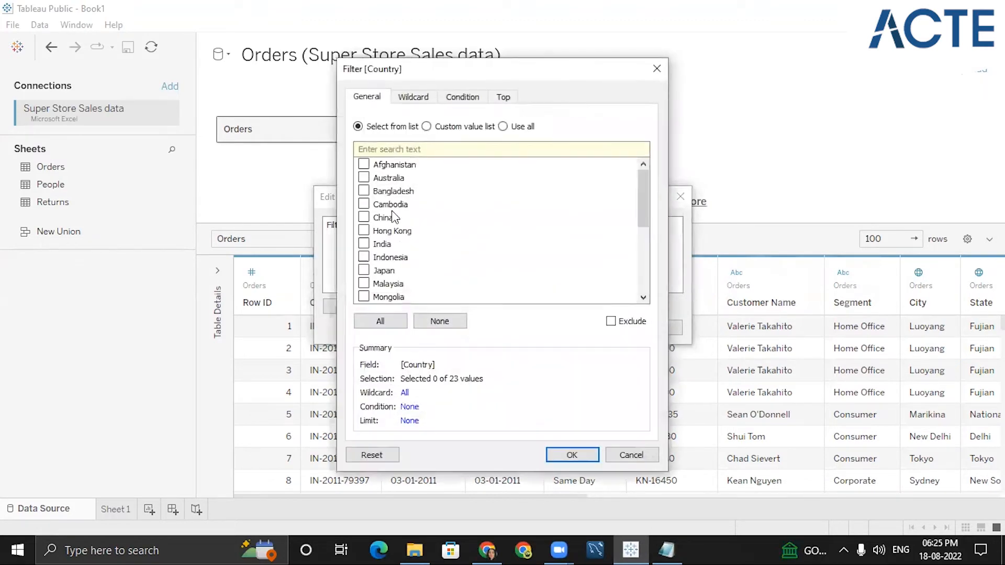
pyautogui.click(363, 244)
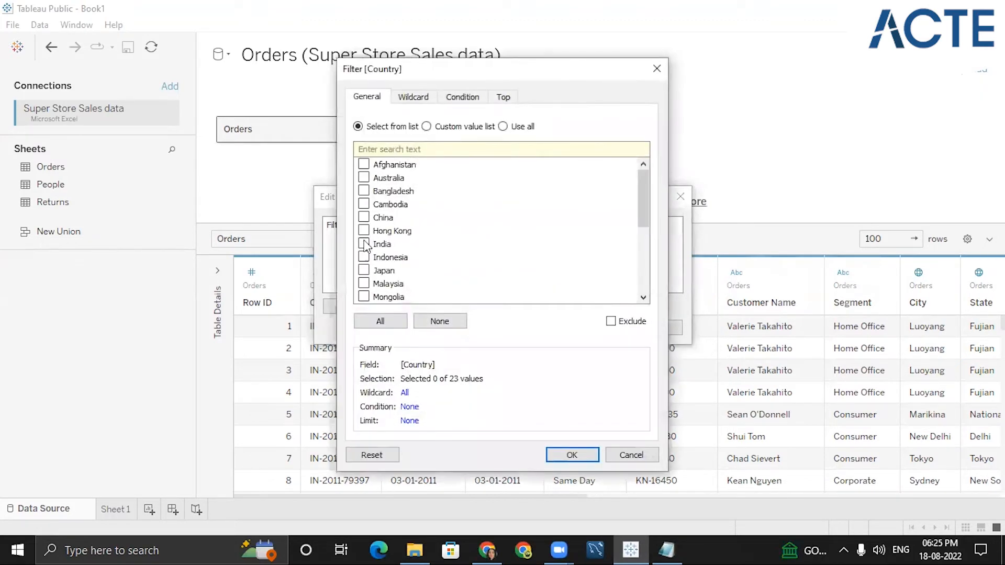
pyautogui.click(572, 454)
# - Add an Order Date filter by Years keeping only 2012
pyautogui.click(352, 309)
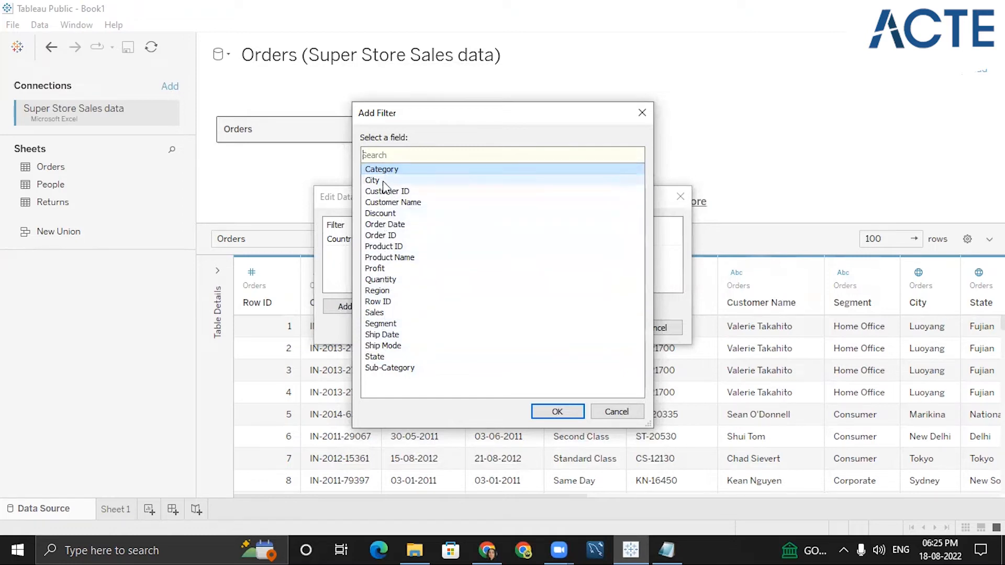
pyautogui.click(387, 225)
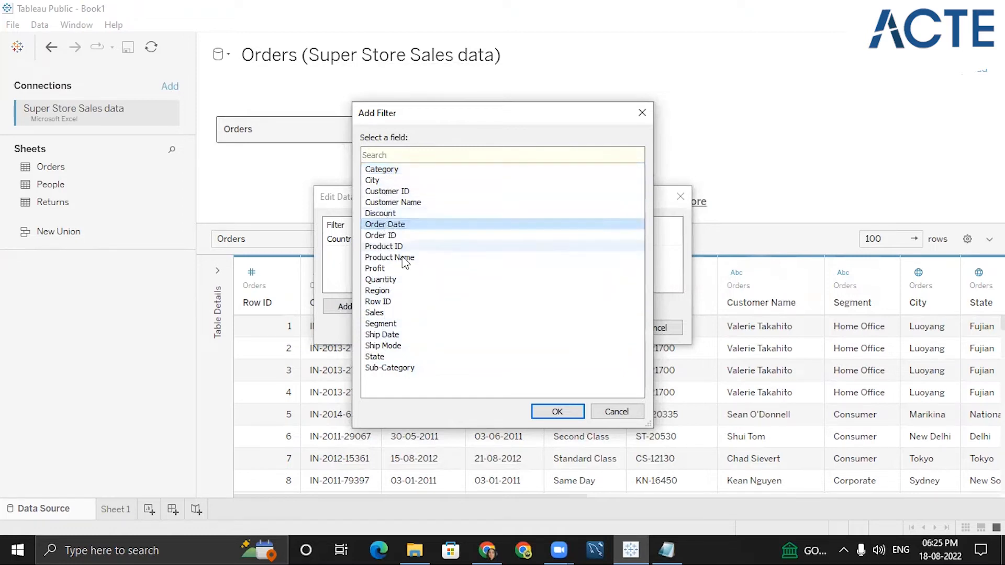
pyautogui.click(557, 411)
pyautogui.click(418, 224)
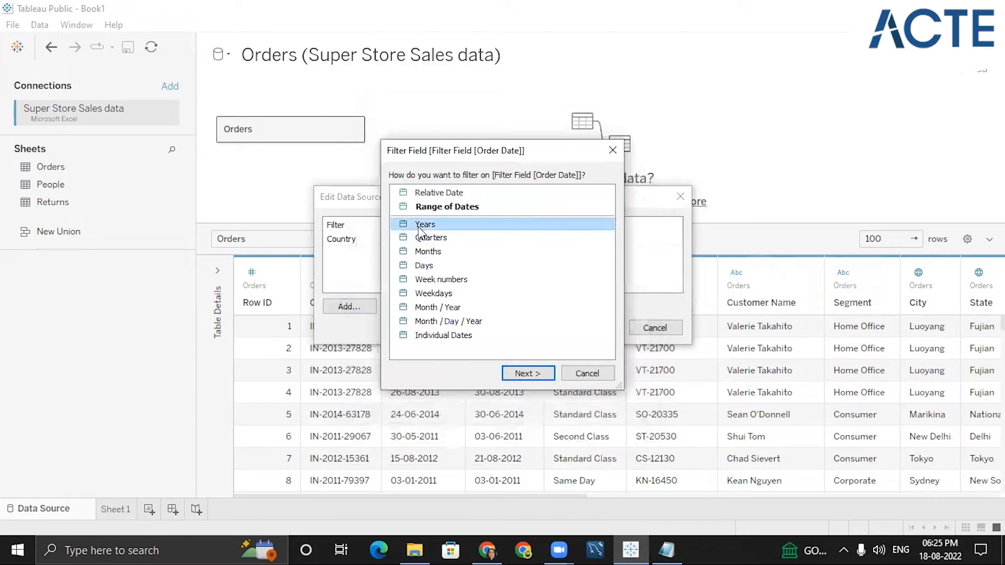
pyautogui.click(529, 373)
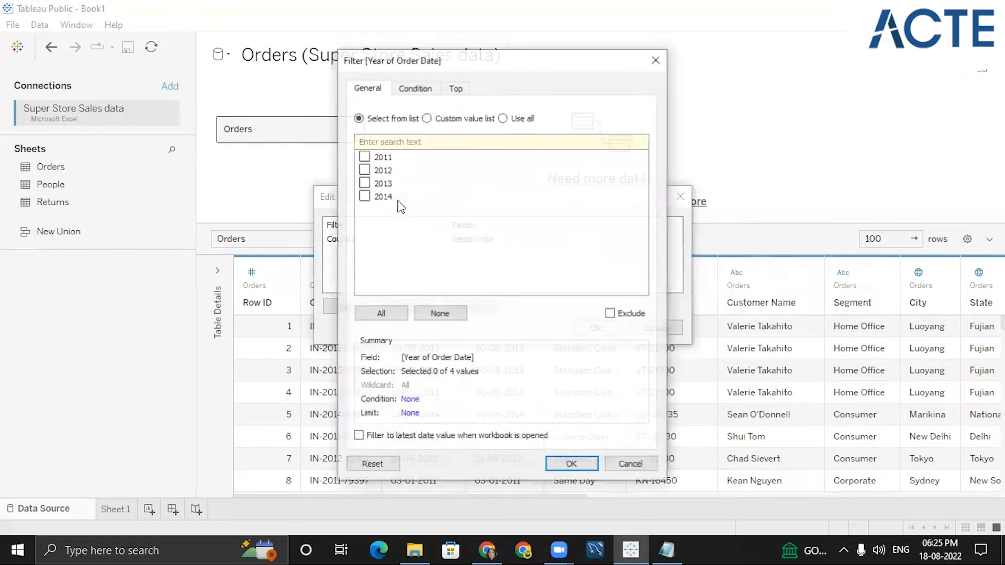
pyautogui.click(364, 170)
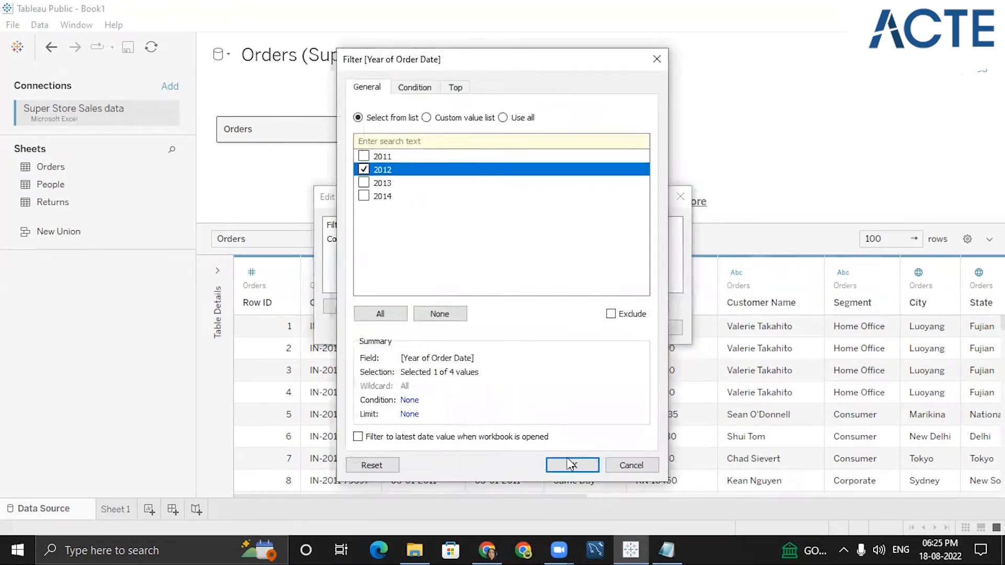
pyautogui.click(572, 464)
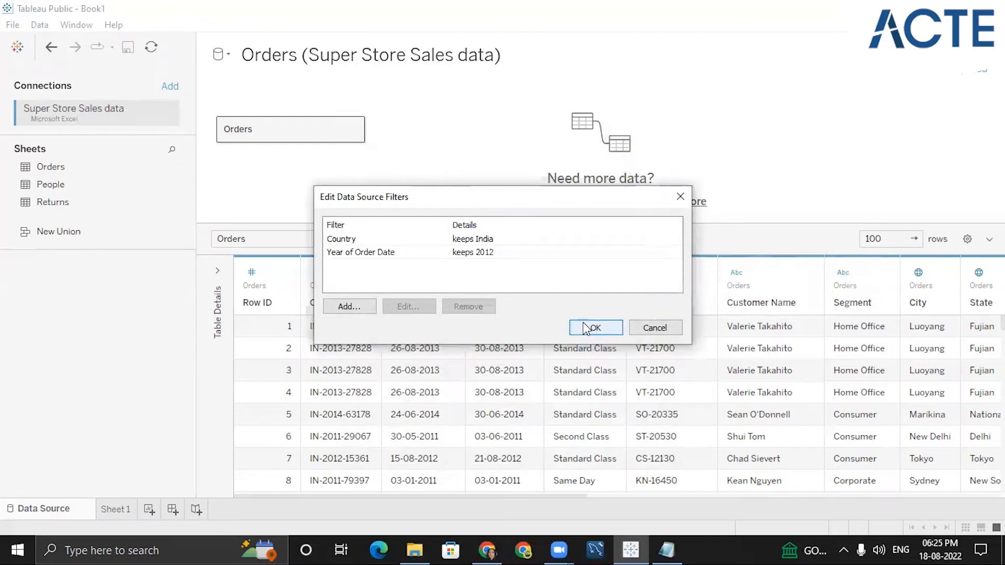
# - Add a Sales filter of at least 1000 and apply all data source filters
pyautogui.click(347, 306)
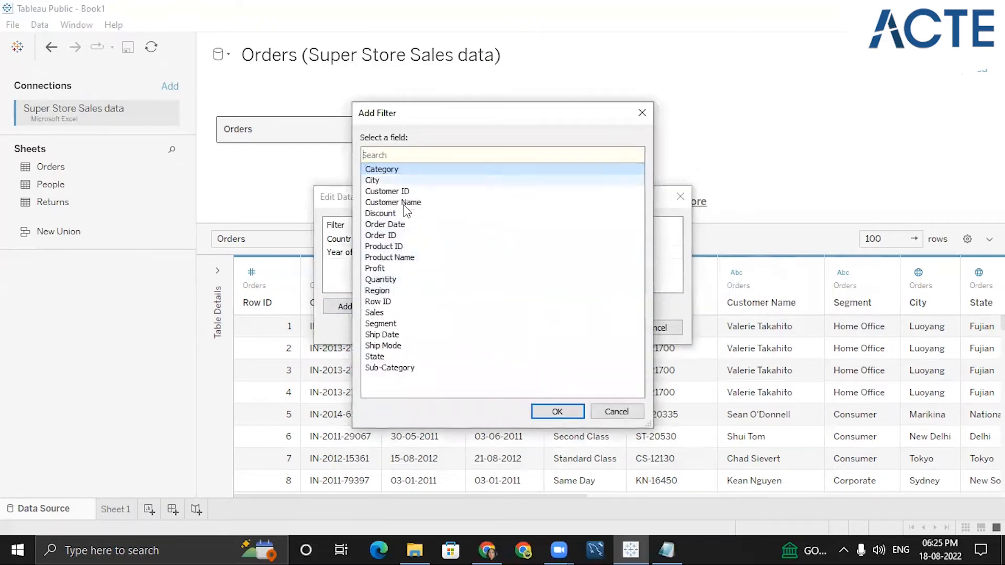
pyautogui.click(378, 312)
pyautogui.click(550, 411)
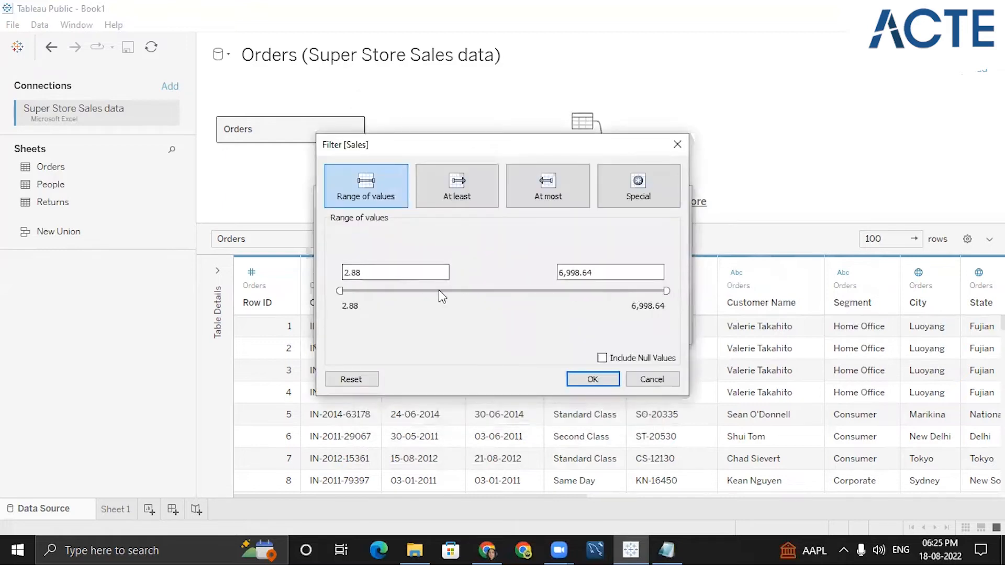
pyautogui.click(447, 189)
pyautogui.click(533, 184)
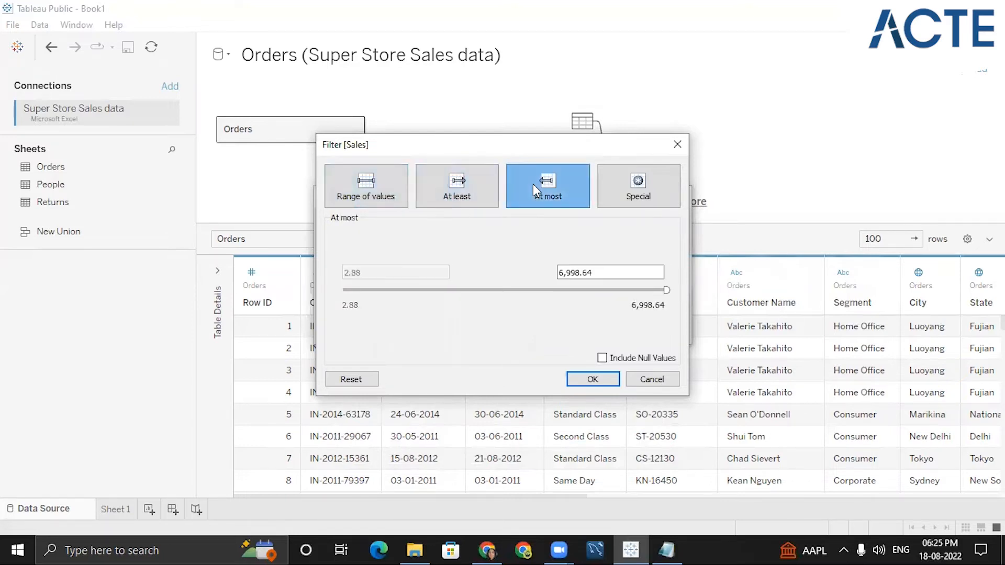
pyautogui.click(464, 185)
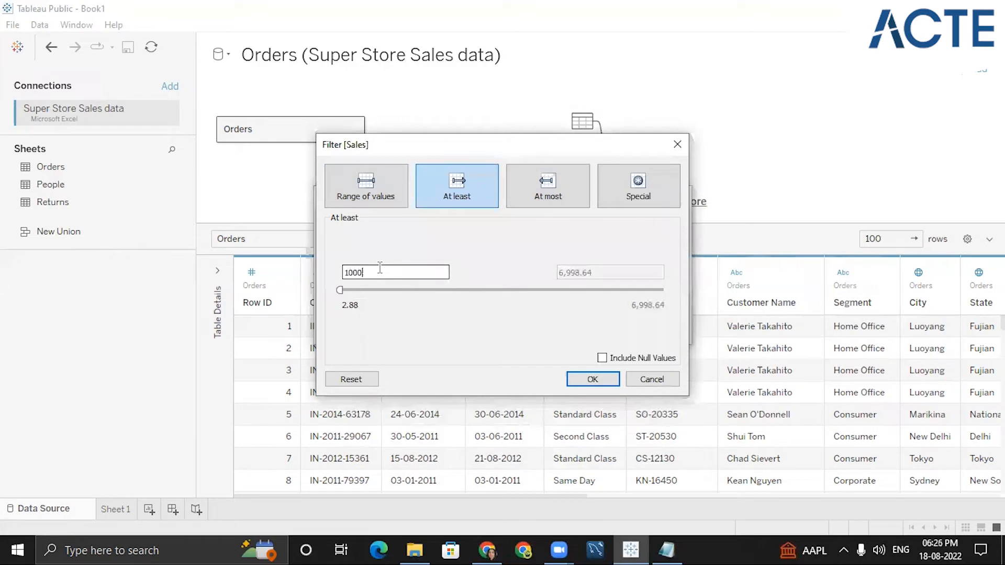
pyautogui.click(598, 384)
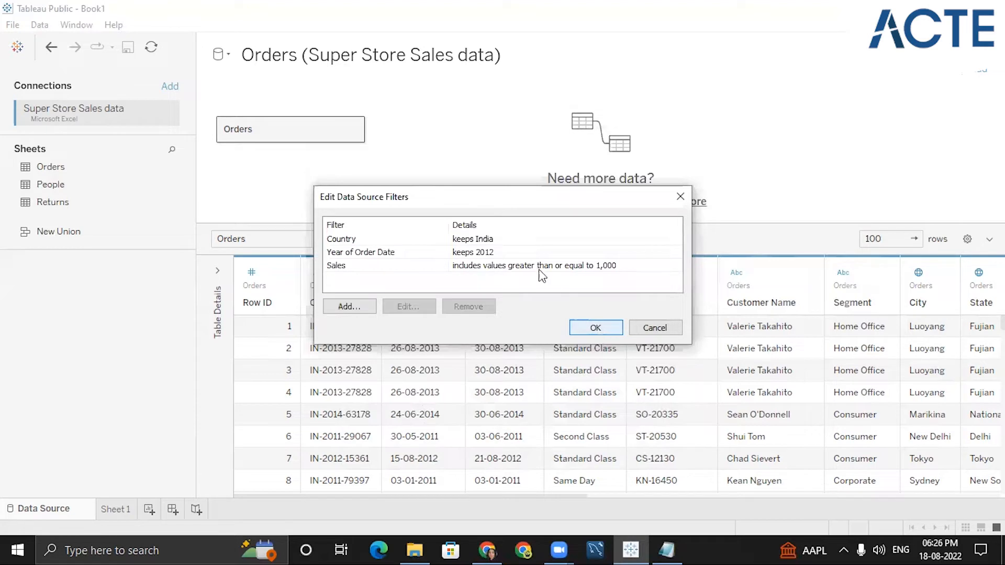
pyautogui.click(587, 328)
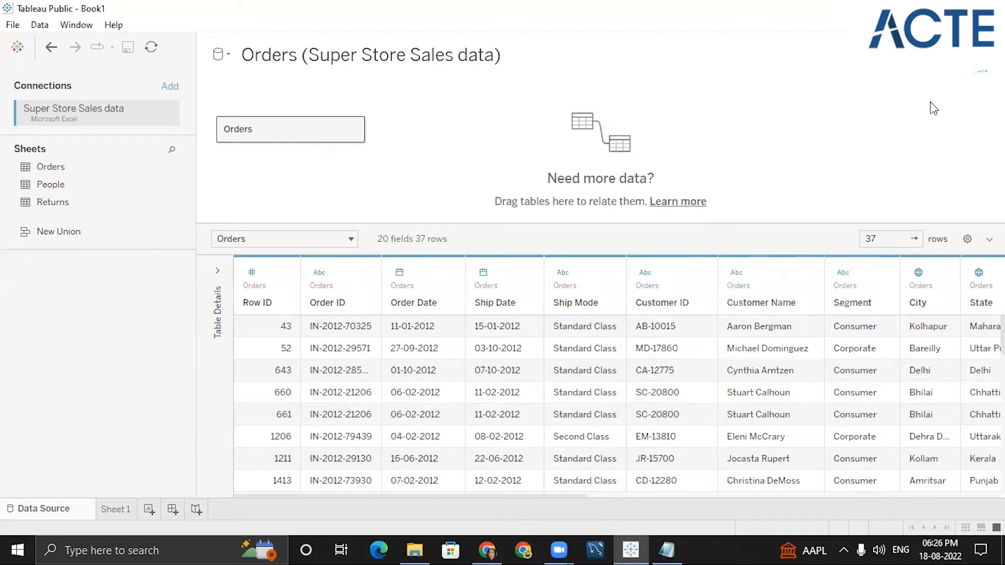
# - Open the data source filters dialog and select the Country filter
pyautogui.click(978, 72)
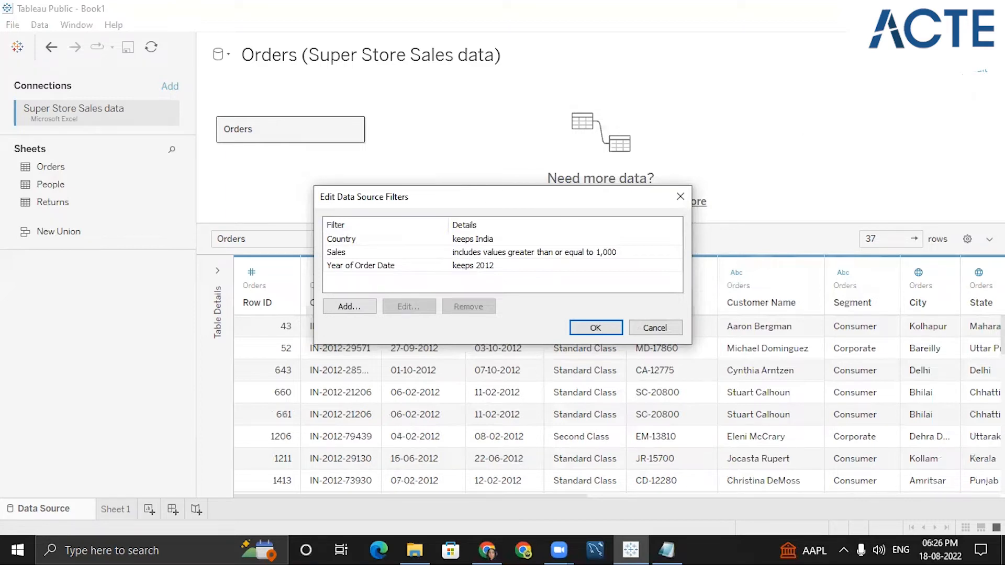
pyautogui.click(553, 239)
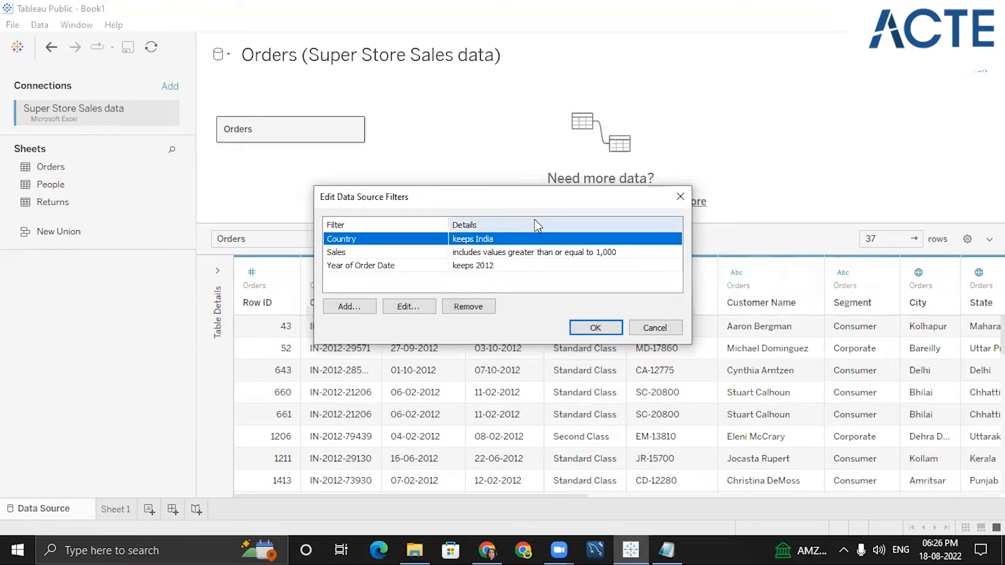
# - Switch to Notepad, restore its window to a smaller size and reposition it, then return to Tableau
pyautogui.hotkey('alt', 'Tab')
pyautogui.click(804, 139)
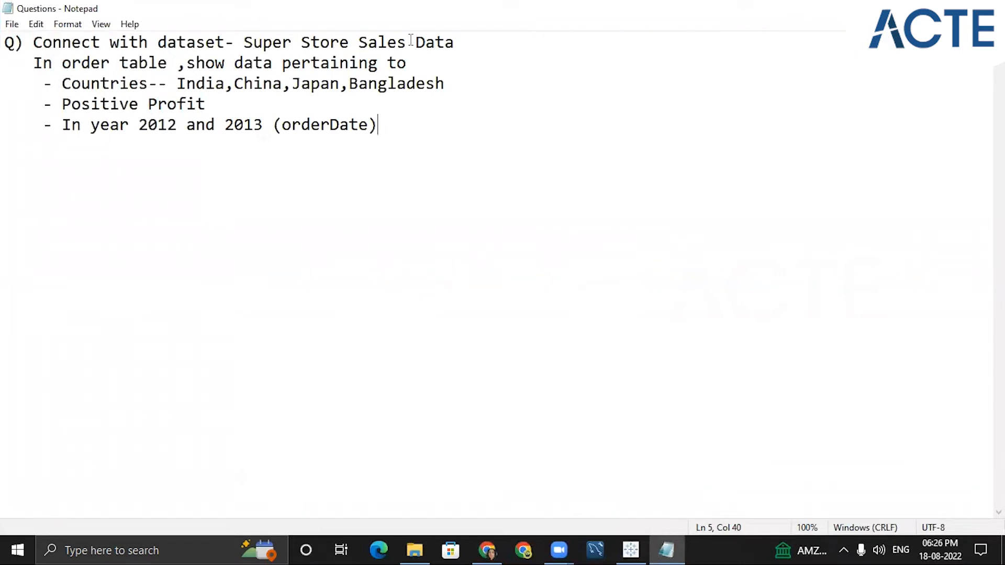
pyautogui.hotkey('alt', 'Tab')
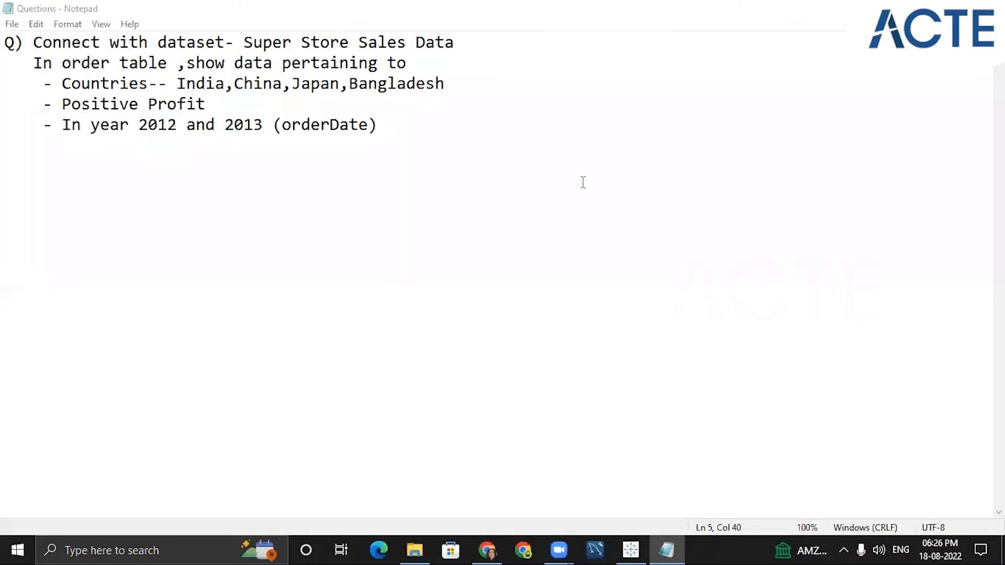
pyautogui.press('super+Down')
pyautogui.moveTo(608, 143); pyautogui.dragTo(616, 102)
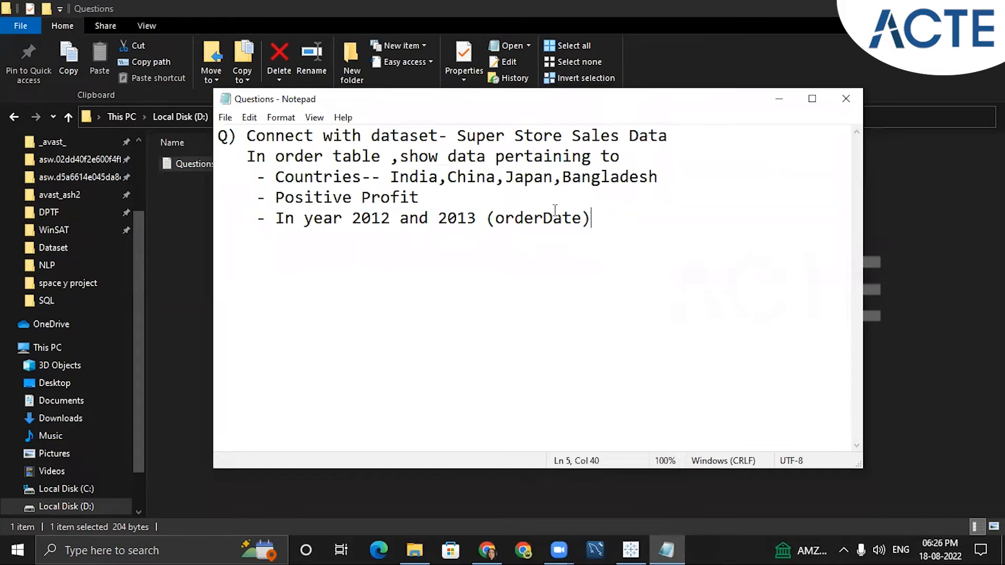
pyautogui.hotkey('alt', 'Tab')
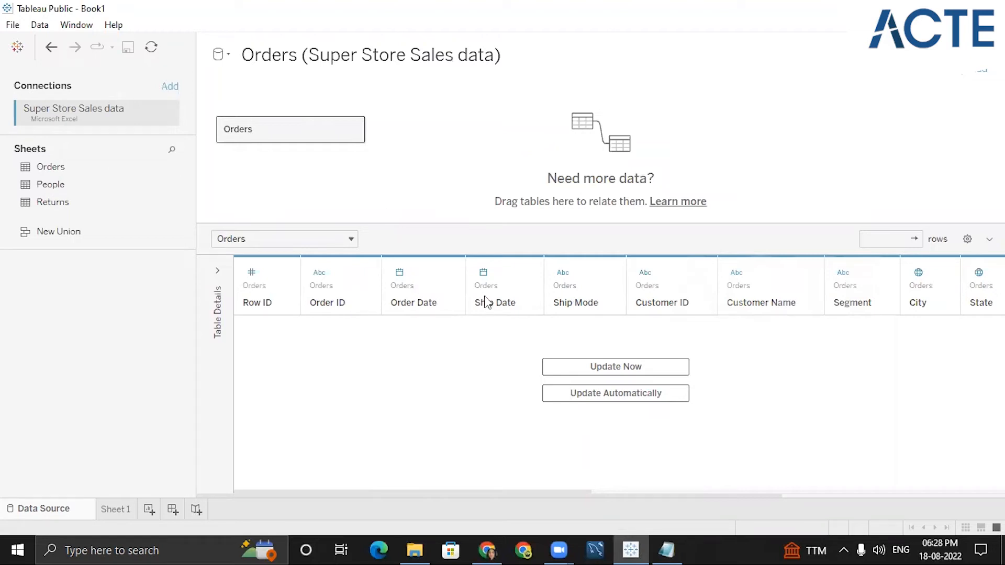
# - Add a Country data source filter keeping Bangladesh, China, India and Japan
pyautogui.click(975, 73)
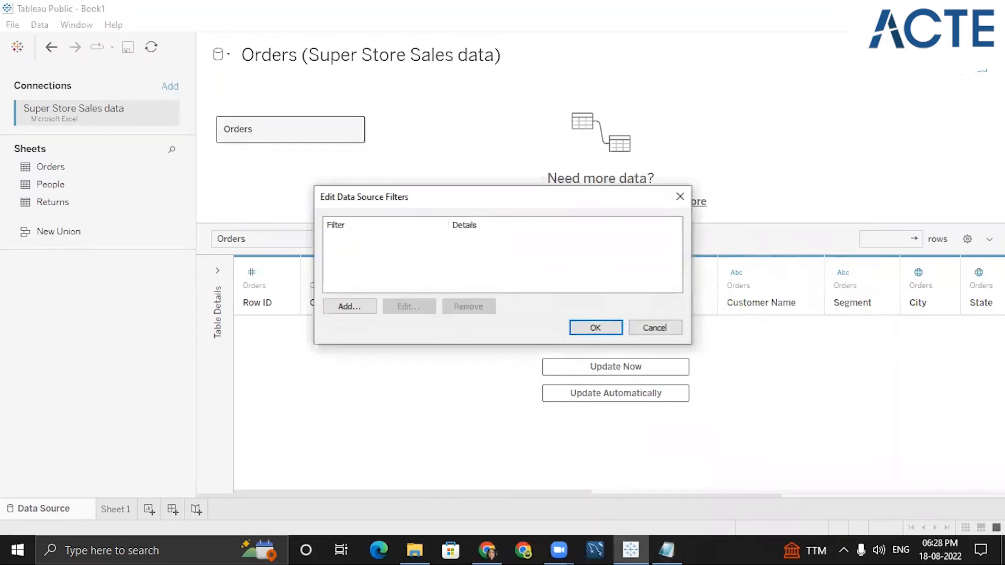
pyautogui.click(366, 308)
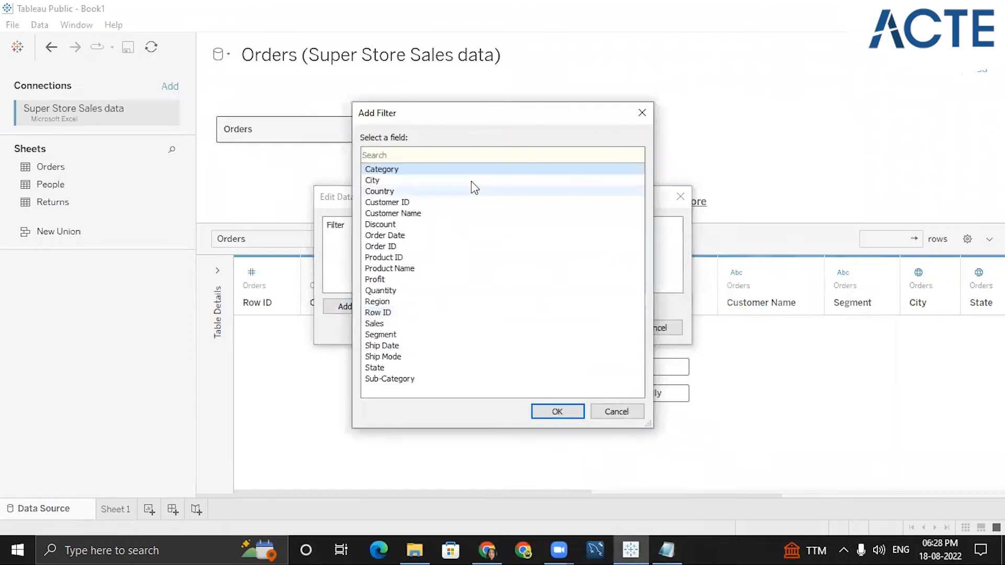
pyautogui.click(382, 191)
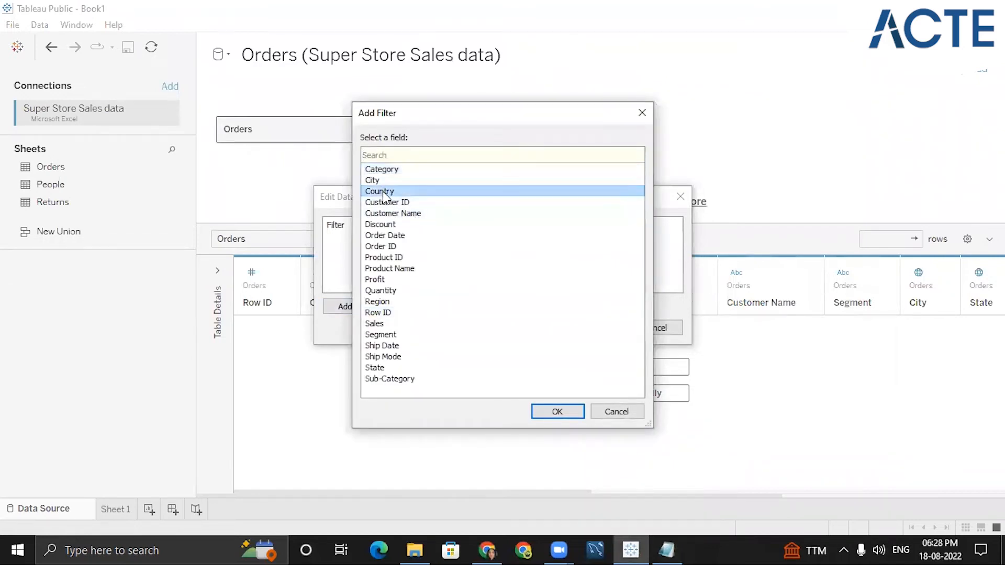
pyautogui.click(662, 549)
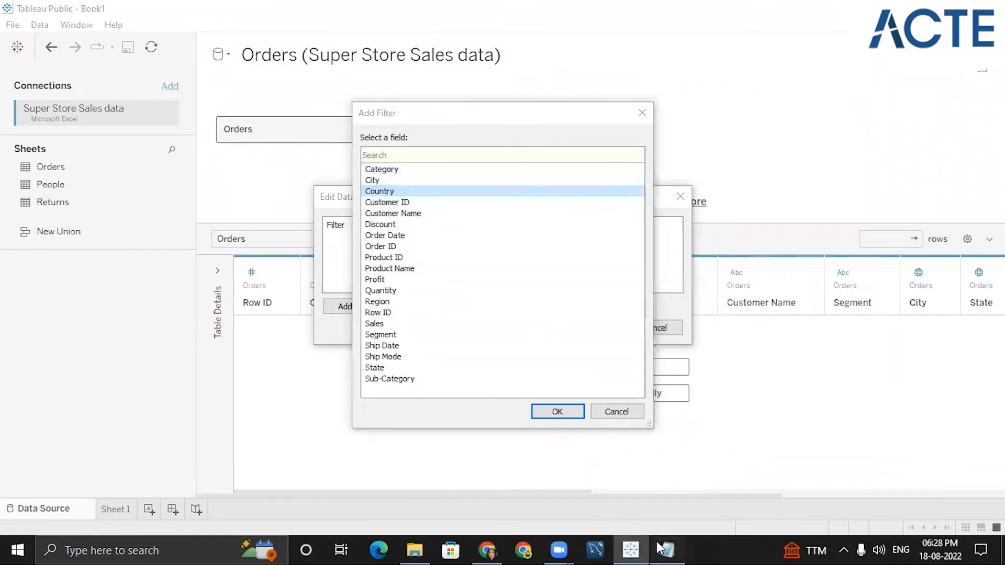
pyautogui.click(662, 549)
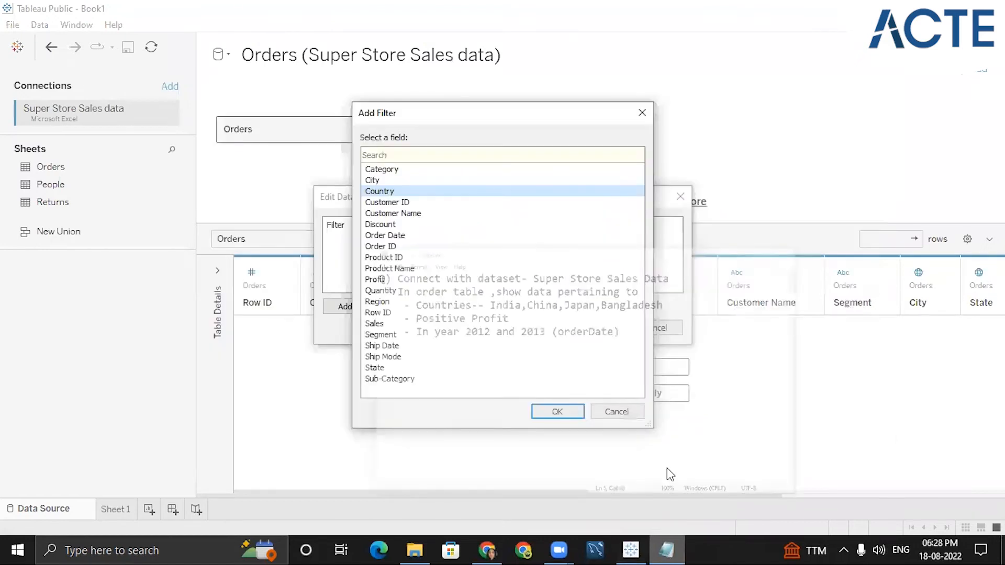
pyautogui.click(557, 412)
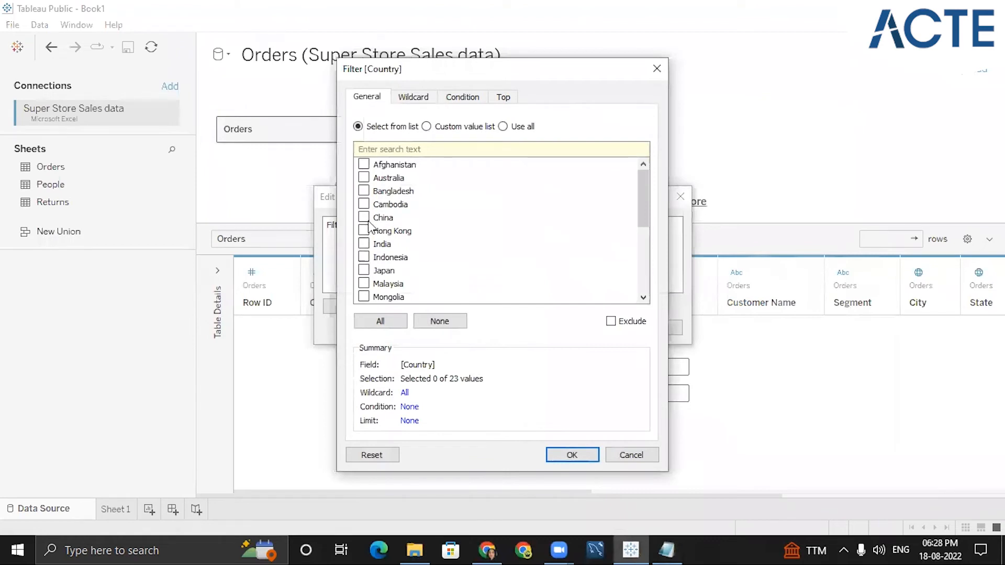
pyautogui.click(364, 244)
pyautogui.click(364, 218)
pyautogui.click(364, 190)
pyautogui.click(666, 549)
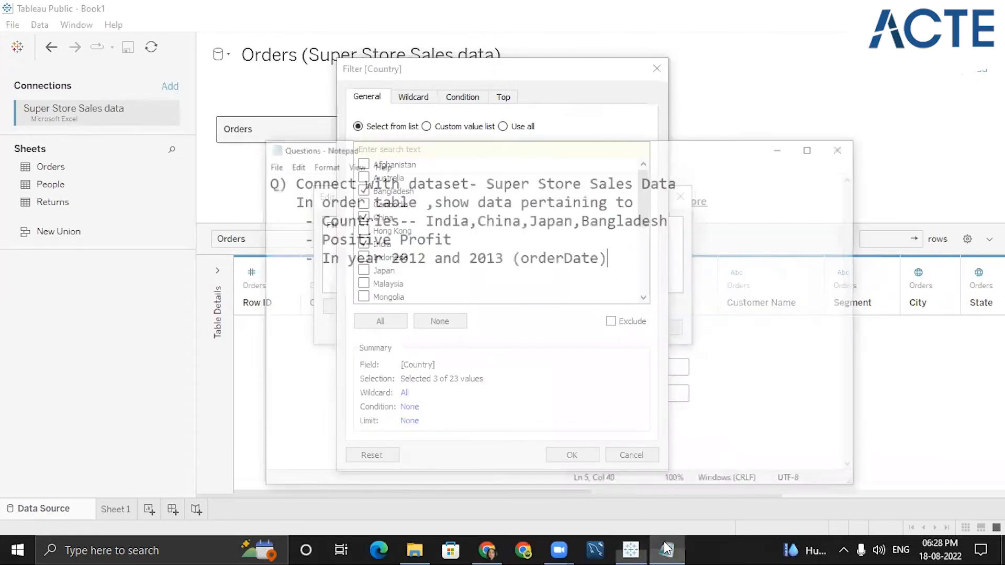
pyautogui.click(666, 549)
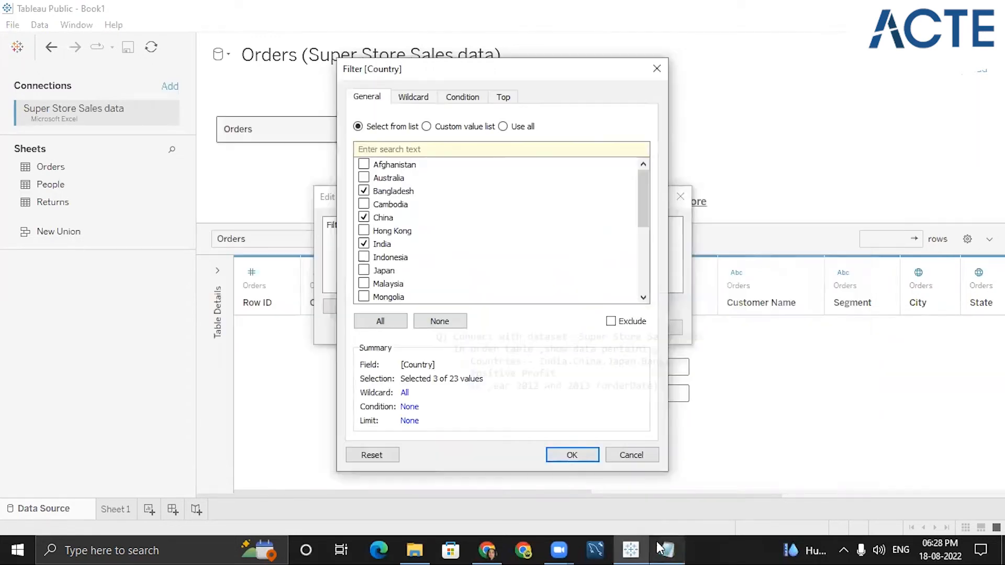
pyautogui.click(363, 271)
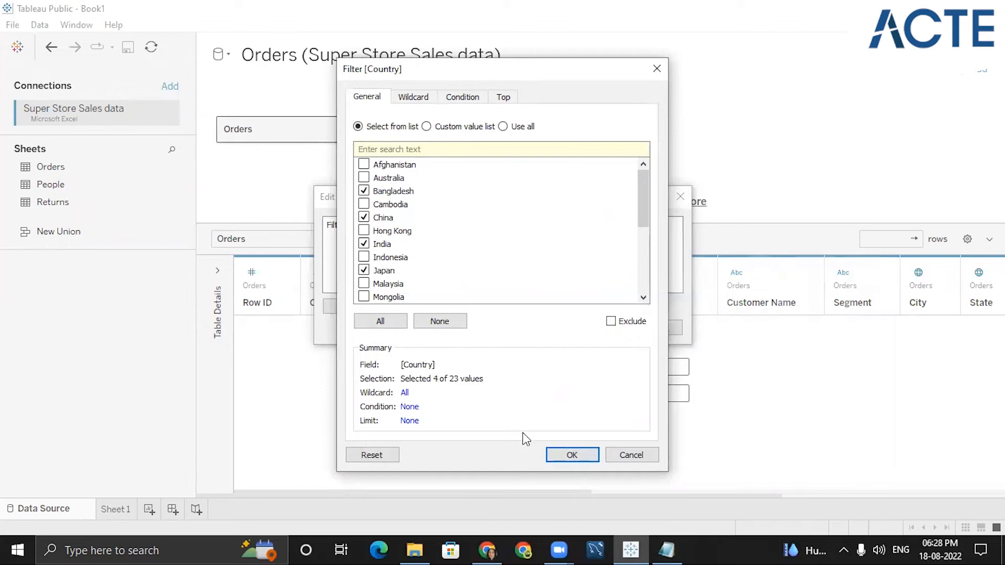
pyautogui.click(557, 456)
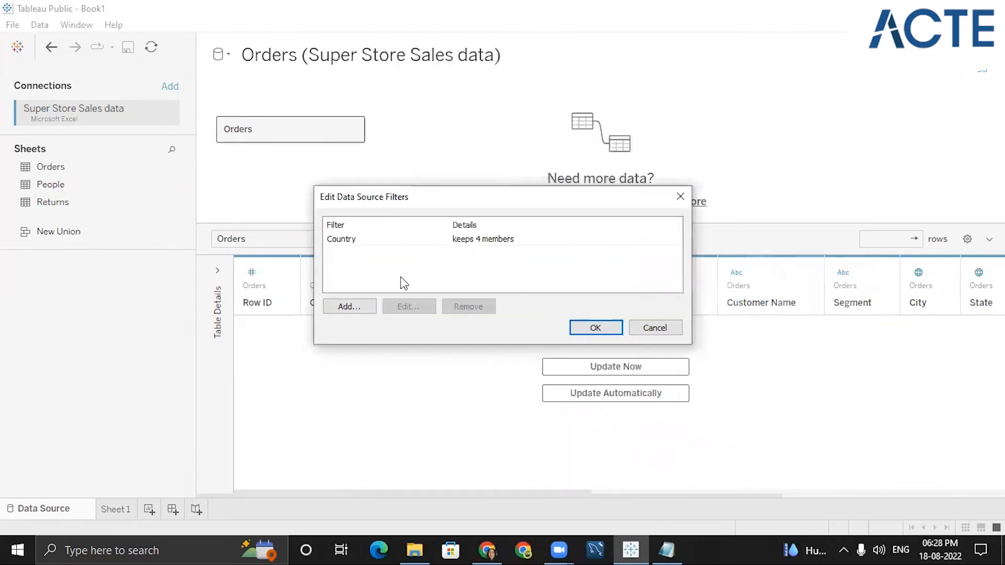
# - Add a Profit data source filter set to at least 0
pyautogui.click(349, 307)
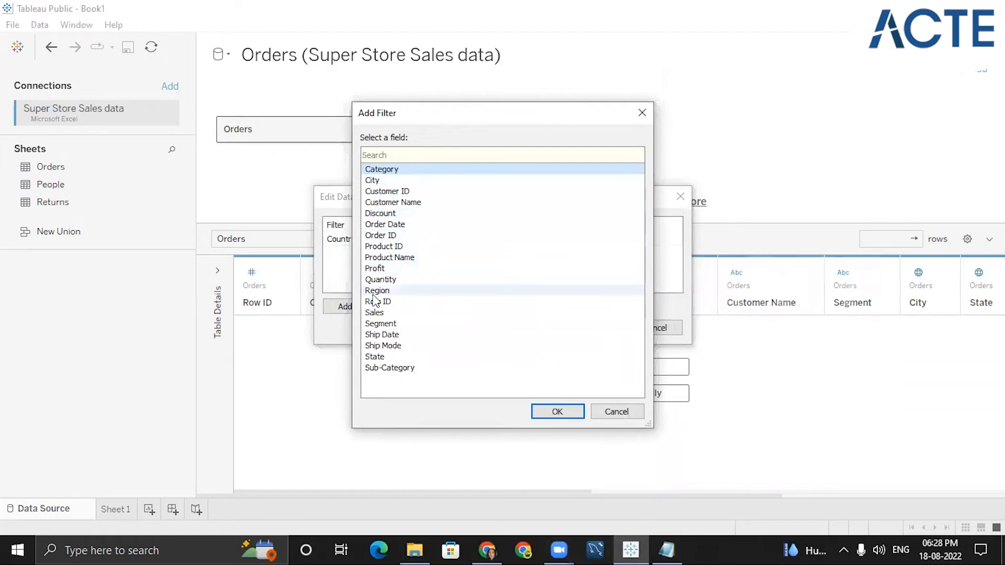
pyautogui.click(376, 269)
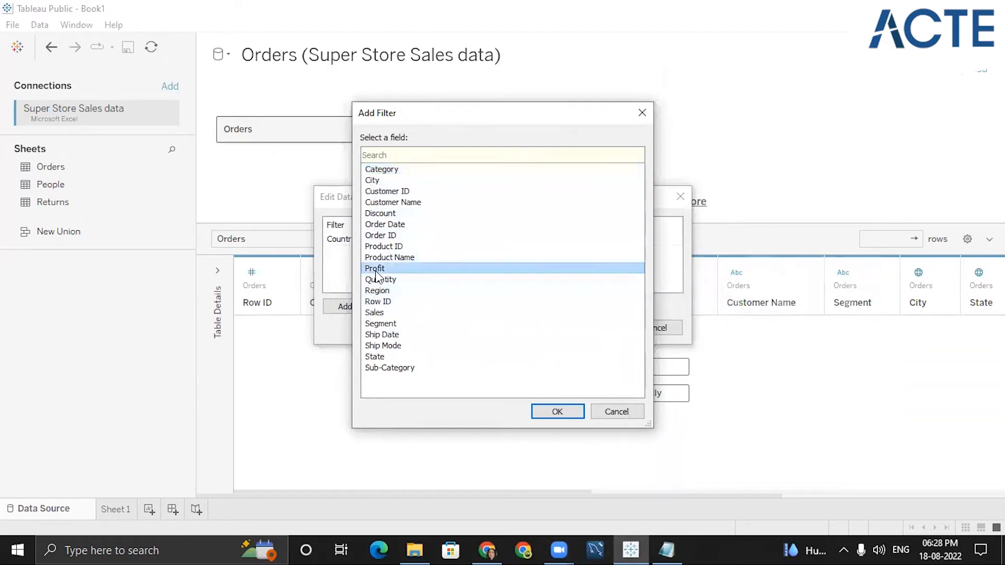
pyautogui.click(555, 413)
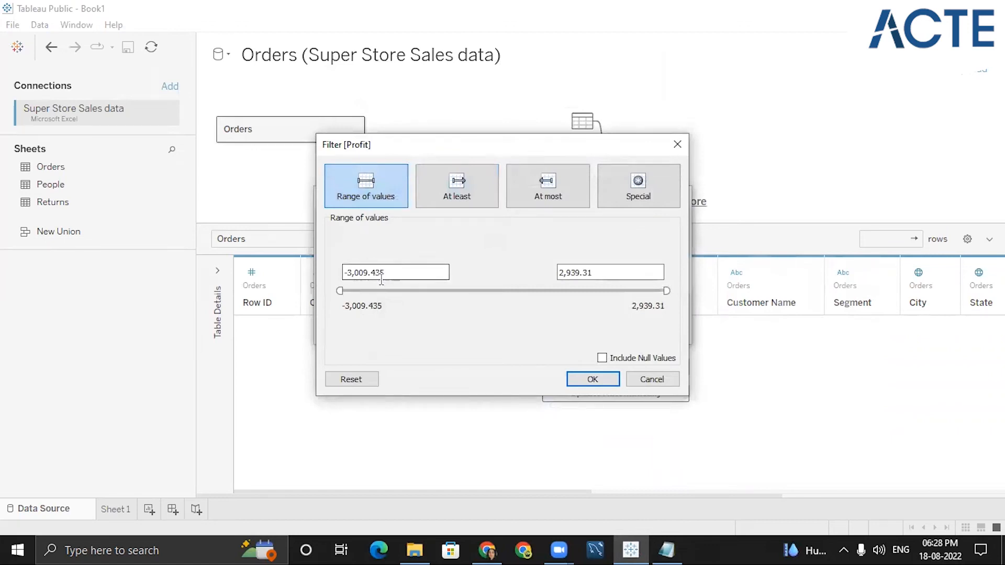
pyautogui.moveTo(386, 273); pyautogui.dragTo(314, 256)
pyautogui.write('0')
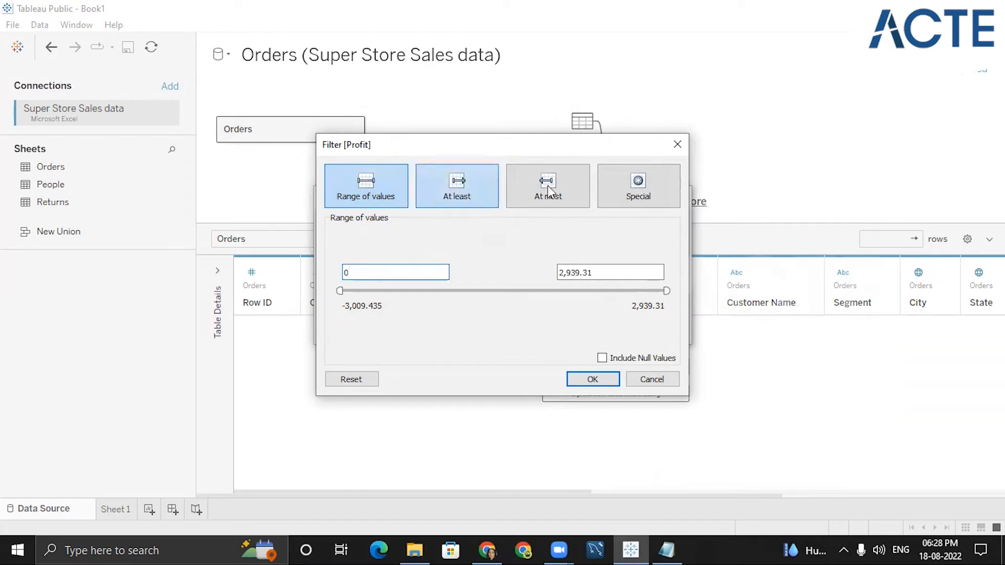
pyautogui.click(457, 187)
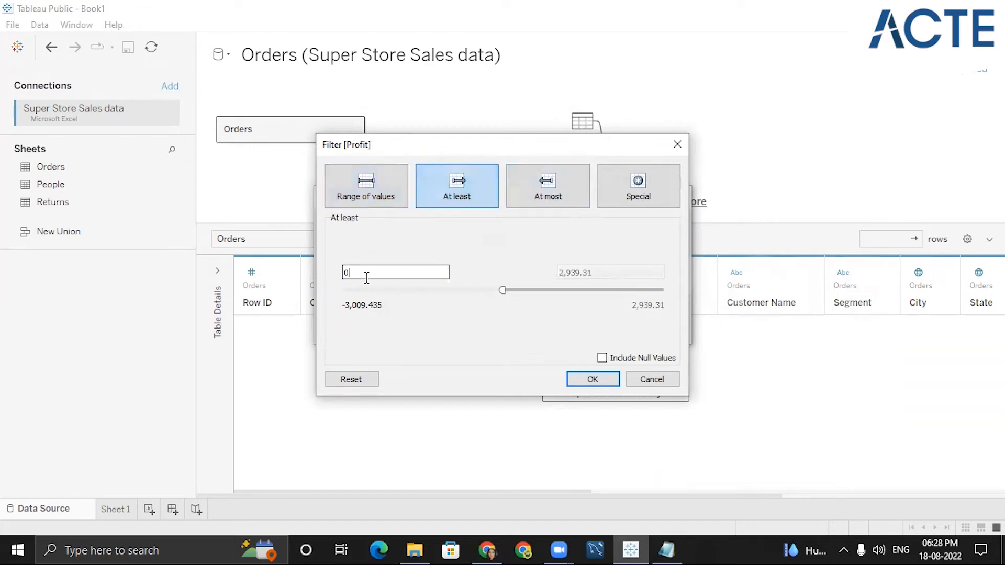
pyautogui.click(593, 381)
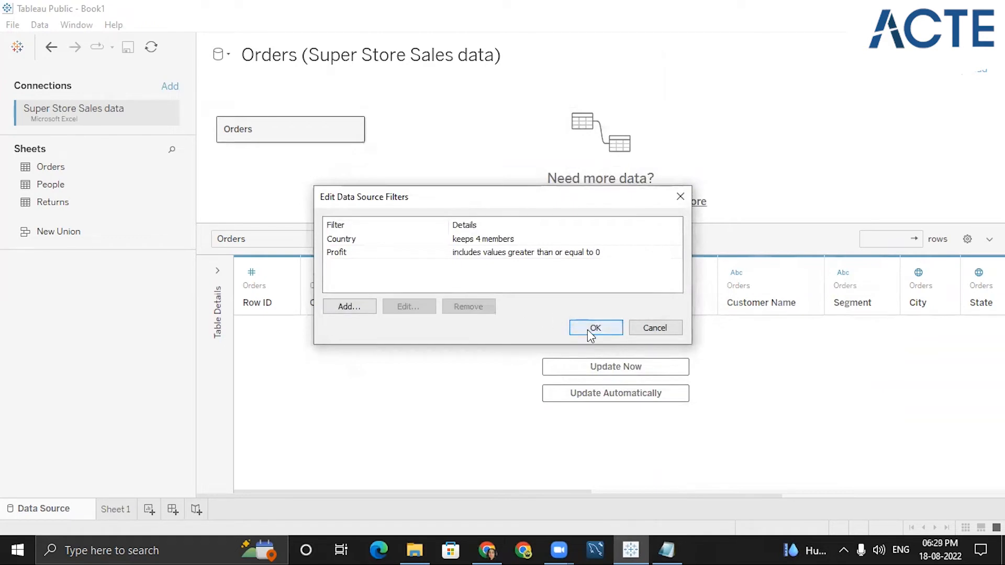
# - Add an Order Date data source filter by Years keeping 2012 and 2013
pyautogui.click(345, 308)
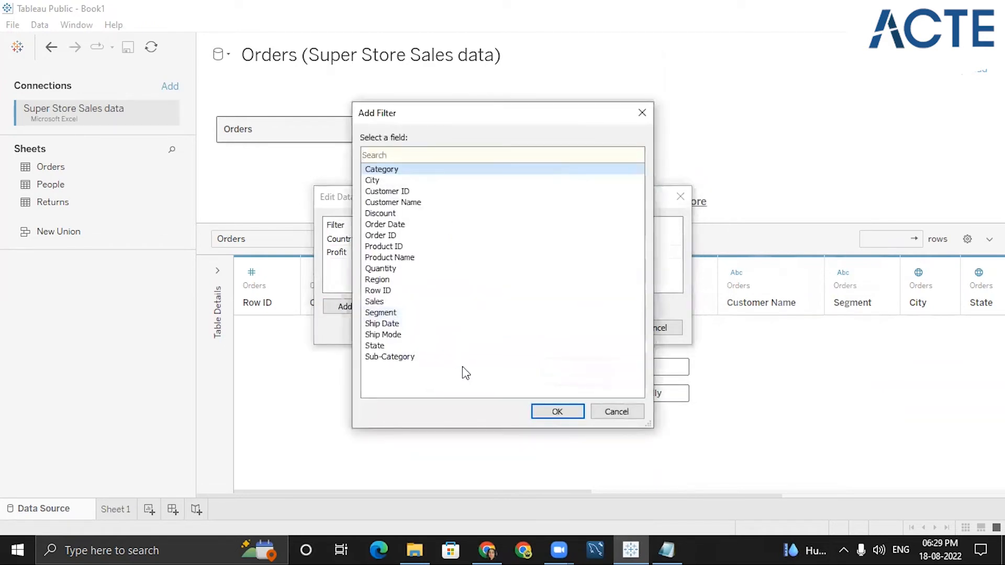
pyautogui.click(664, 550)
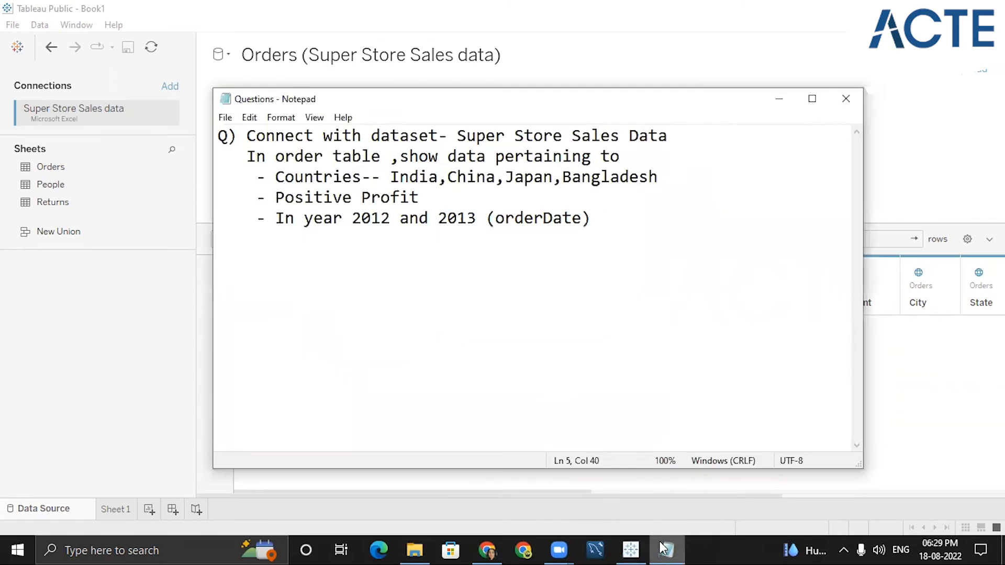
pyautogui.click(664, 548)
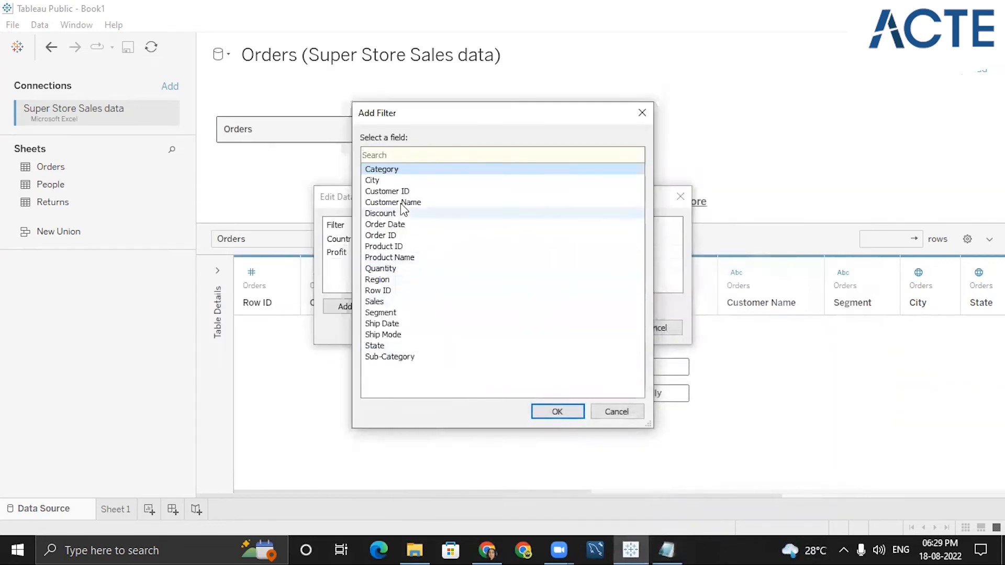
pyautogui.click(392, 225)
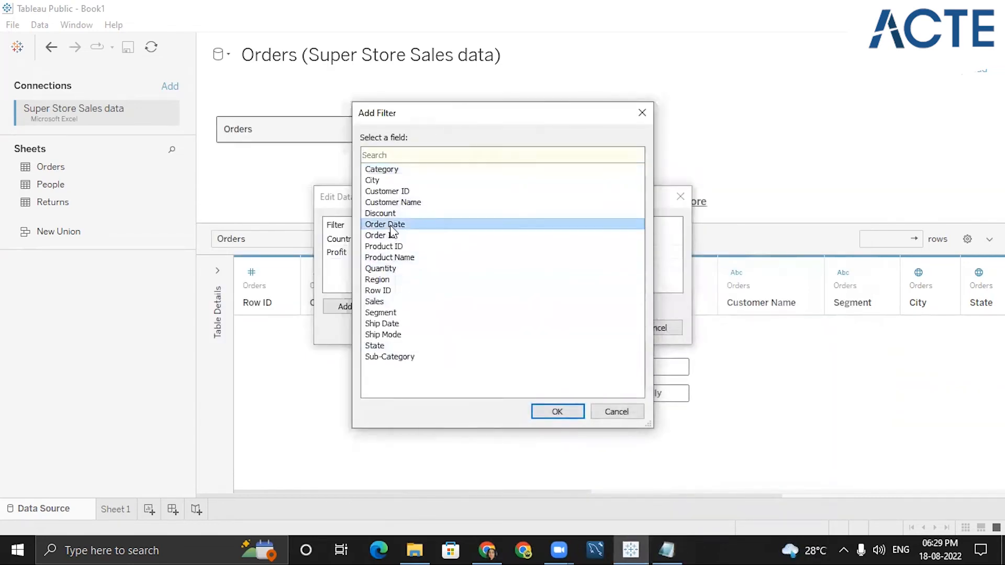
pyautogui.click(547, 413)
pyautogui.click(424, 225)
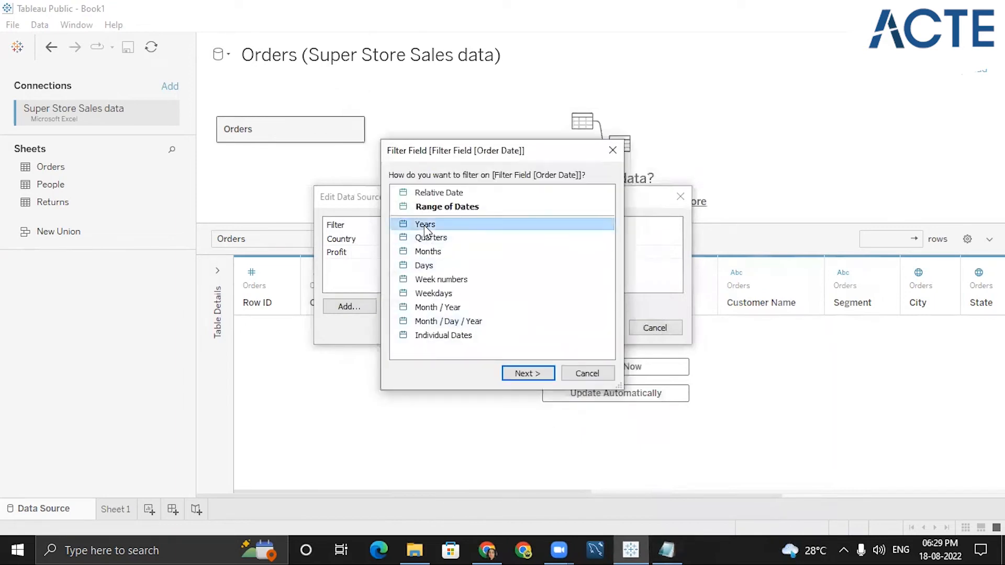
pyautogui.click(526, 372)
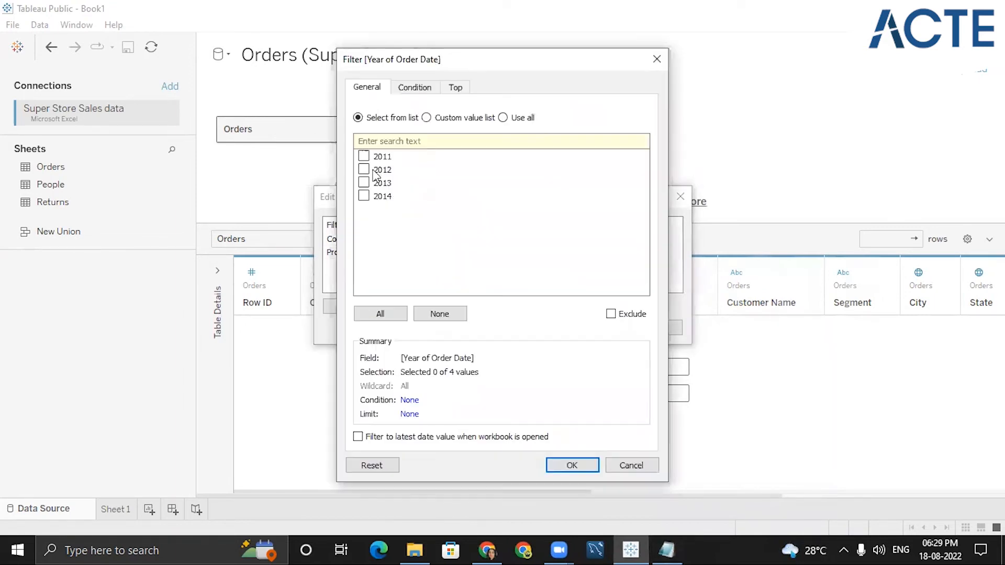
pyautogui.click(364, 170)
pyautogui.click(364, 182)
pyautogui.click(579, 467)
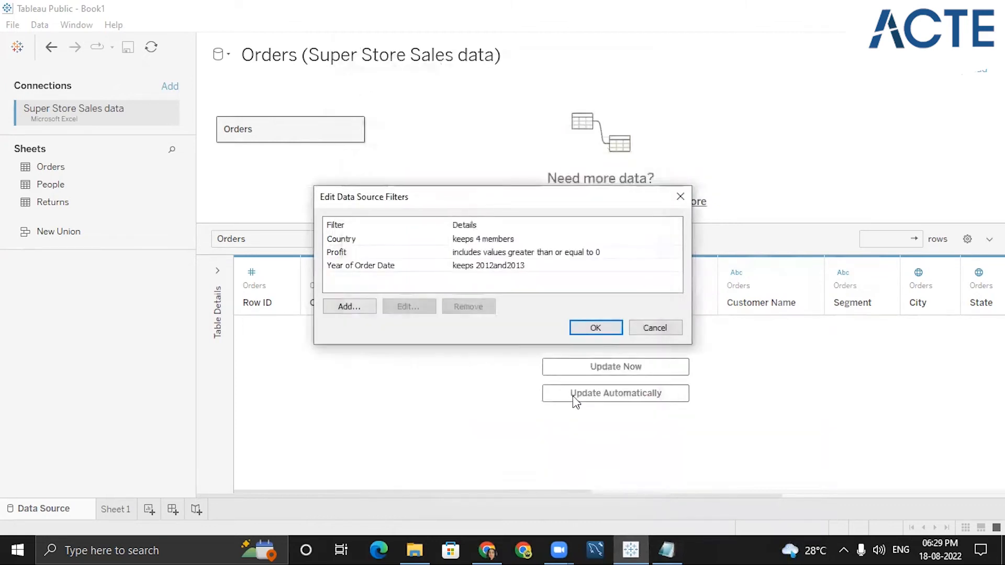
# - Apply the data source filters and set the data preview to update automatically
pyautogui.click(580, 328)
pyautogui.click(560, 400)
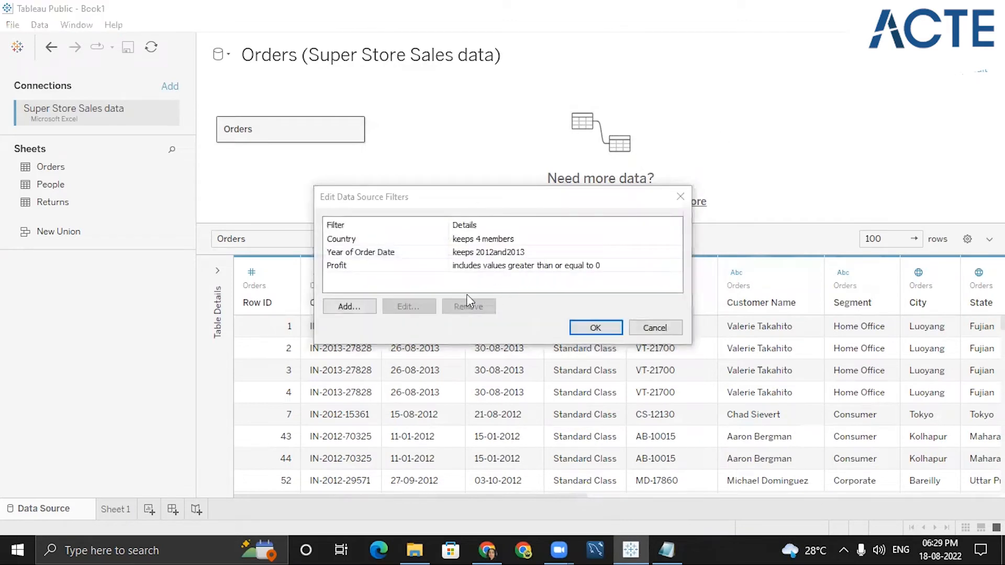
# - Reopen the data source filters and remove the Country filter, selecting the next filter
pyautogui.click(428, 241)
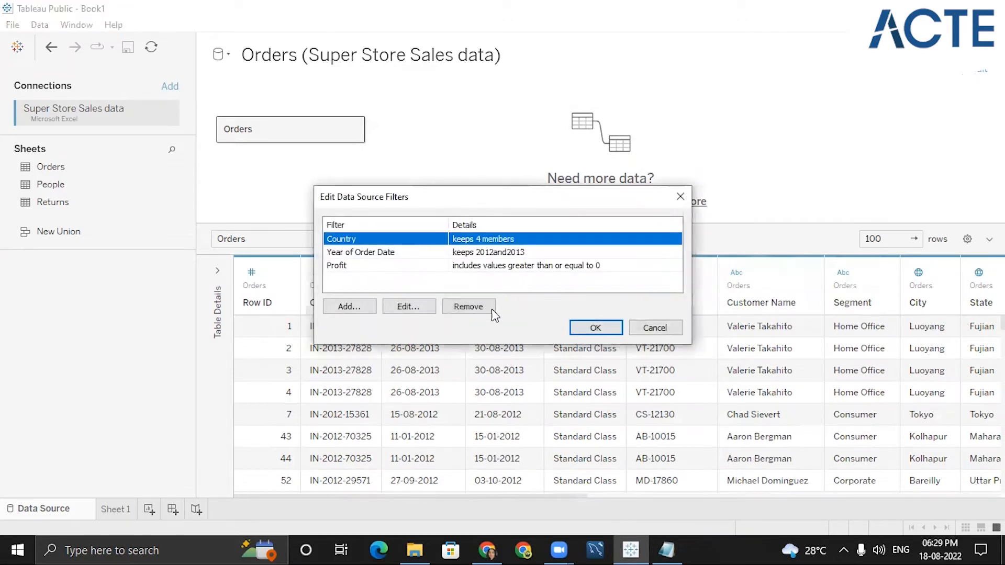
pyautogui.click(491, 309)
pyautogui.click(460, 240)
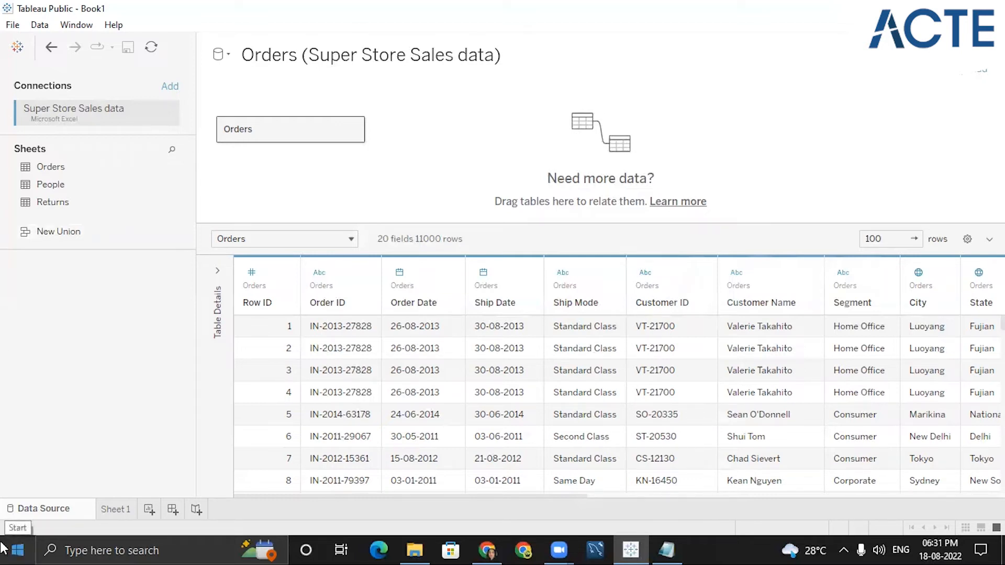
# - Open Sheet 1, add four new worksheets, and return to Sheet 1
pyautogui.click(120, 509)
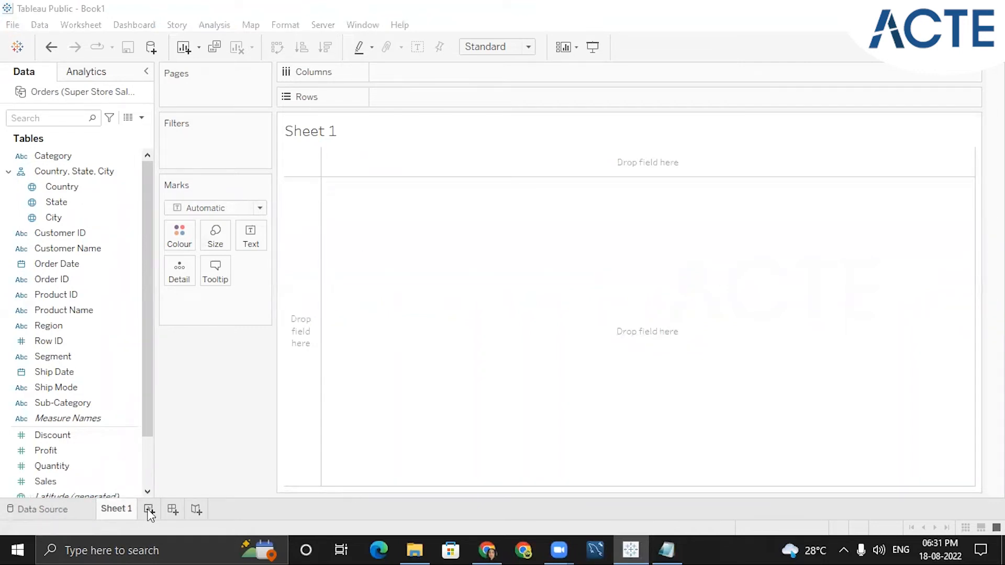
pyautogui.click(149, 511)
pyautogui.click(192, 511)
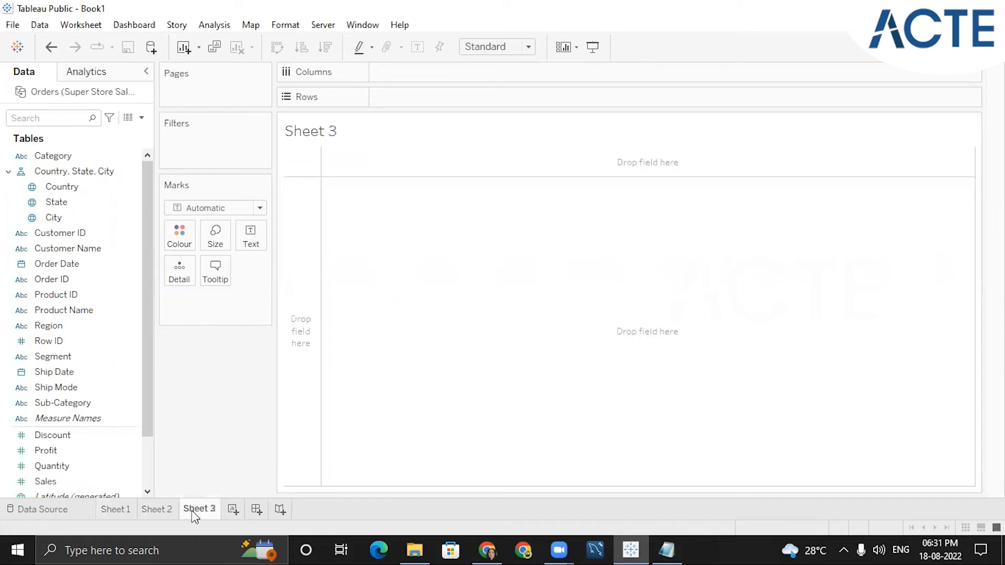
pyautogui.doubleClick(237, 511)
pyautogui.click(124, 510)
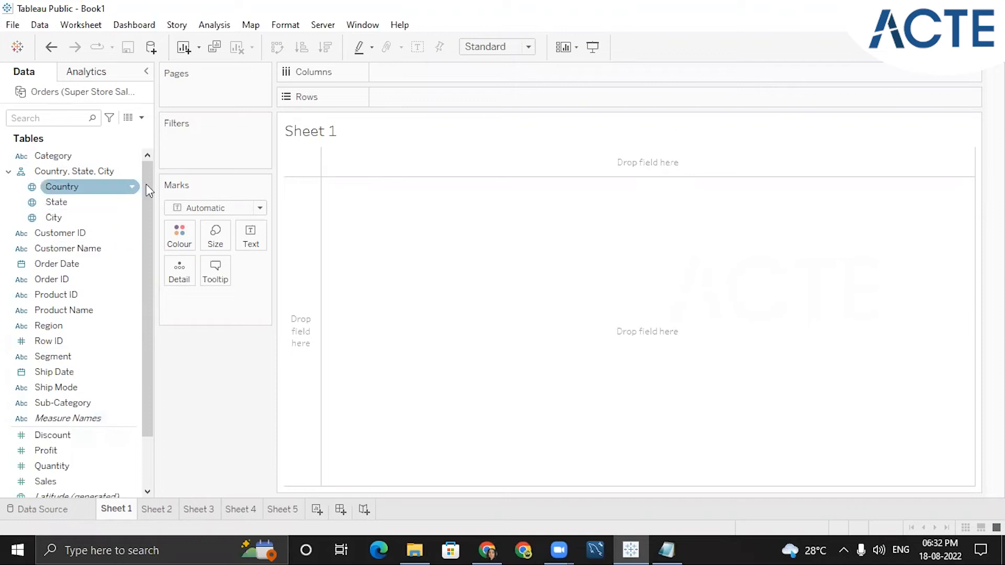
# - Browse the dimension and measure fields listed in the data pane
pyautogui.scroll(-2, 148, 201)
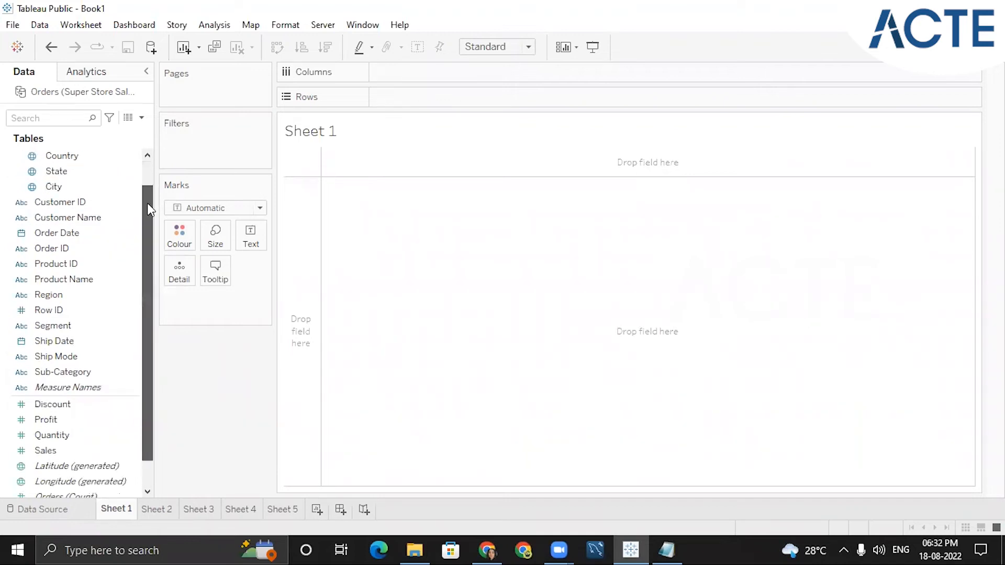
pyautogui.moveTo(148, 209); pyautogui.dragTo(148, 247)
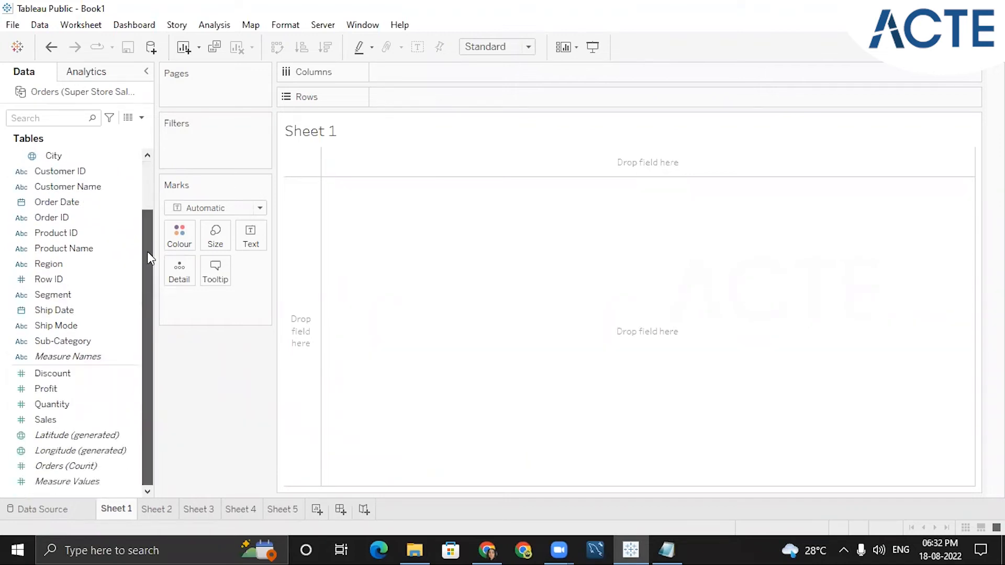
pyautogui.click(137, 233)
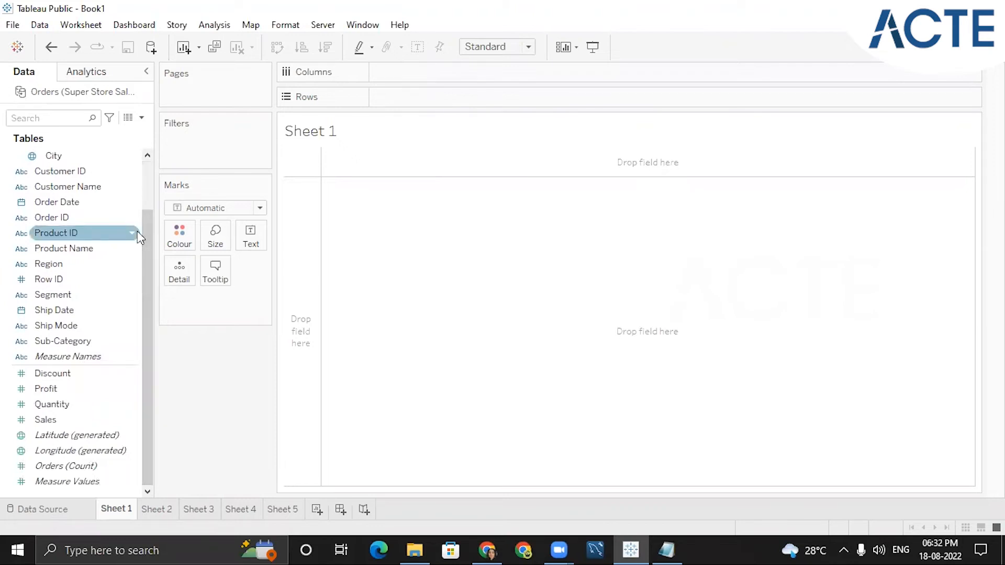
pyautogui.click(66, 387)
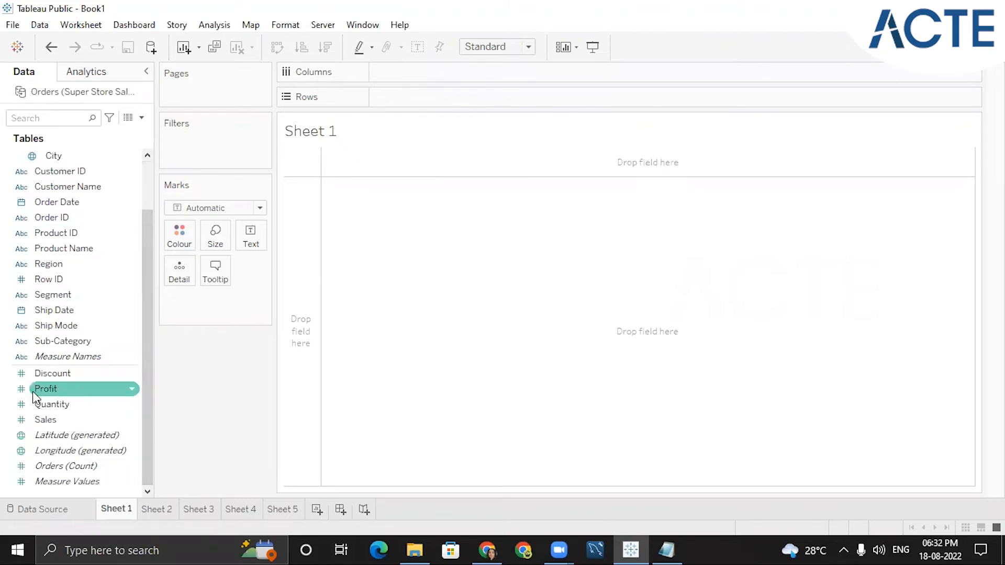
pyautogui.moveTo(146, 297); pyautogui.dragTo(145, 225)
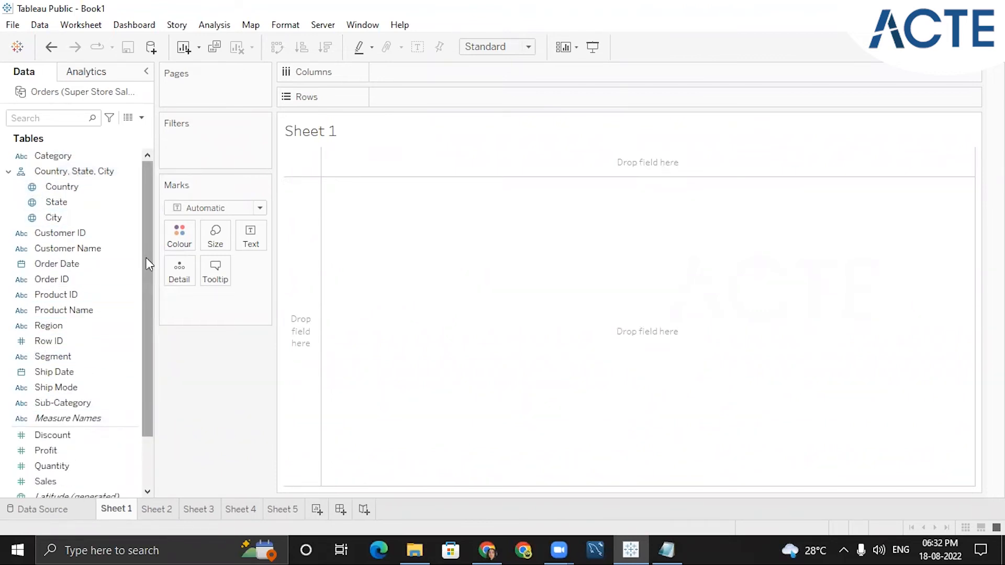
pyautogui.moveTo(146, 257); pyautogui.dragTo(146, 307)
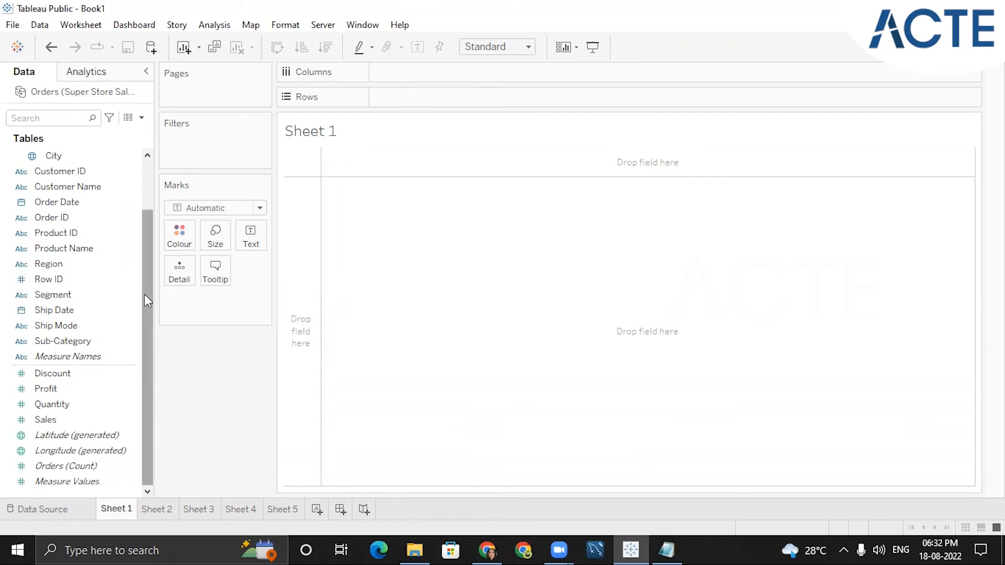
pyautogui.moveTo(144, 294); pyautogui.dragTo(148, 229)
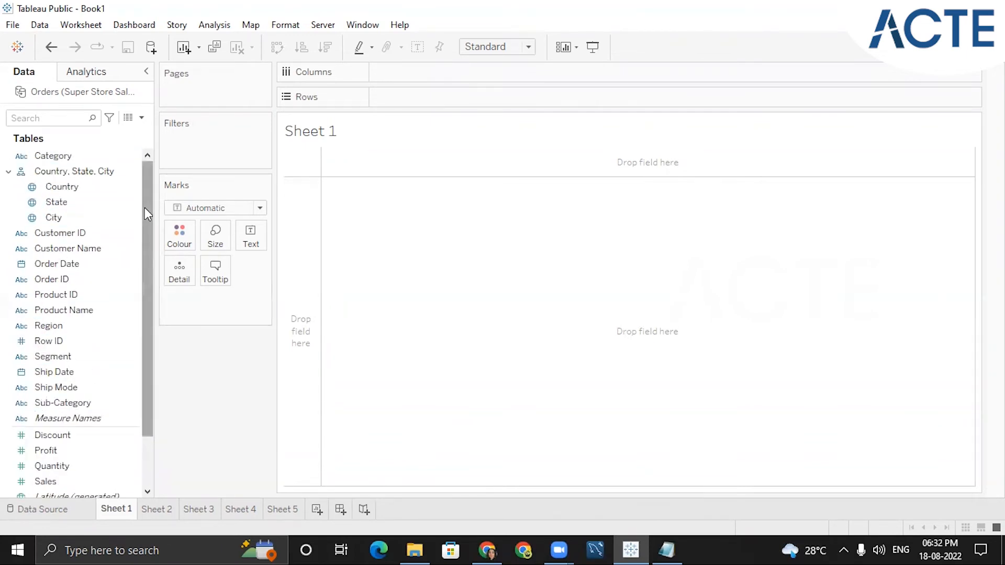
pyautogui.moveTo(145, 209); pyautogui.dragTo(145, 259)
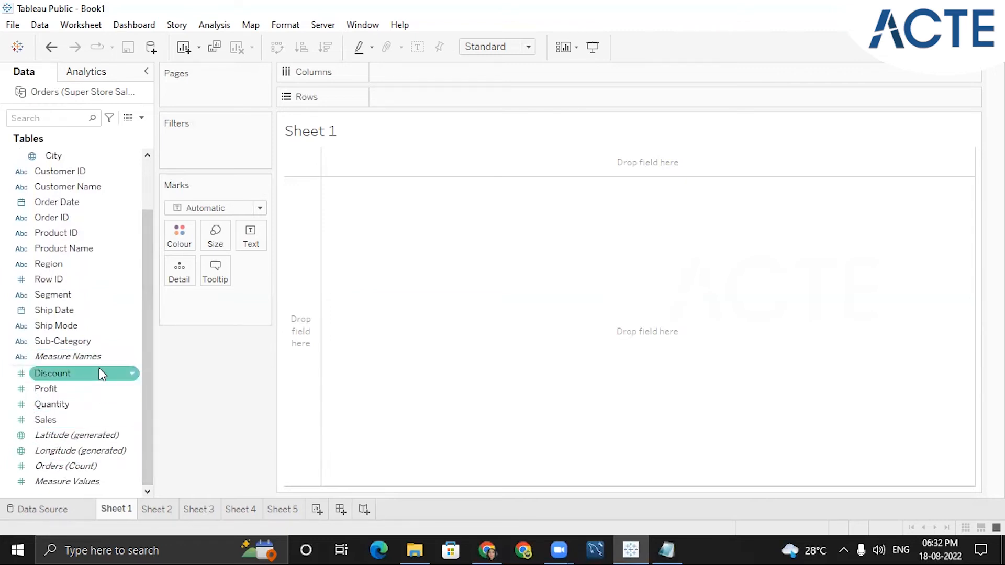
pyautogui.scroll(2, 47, 366)
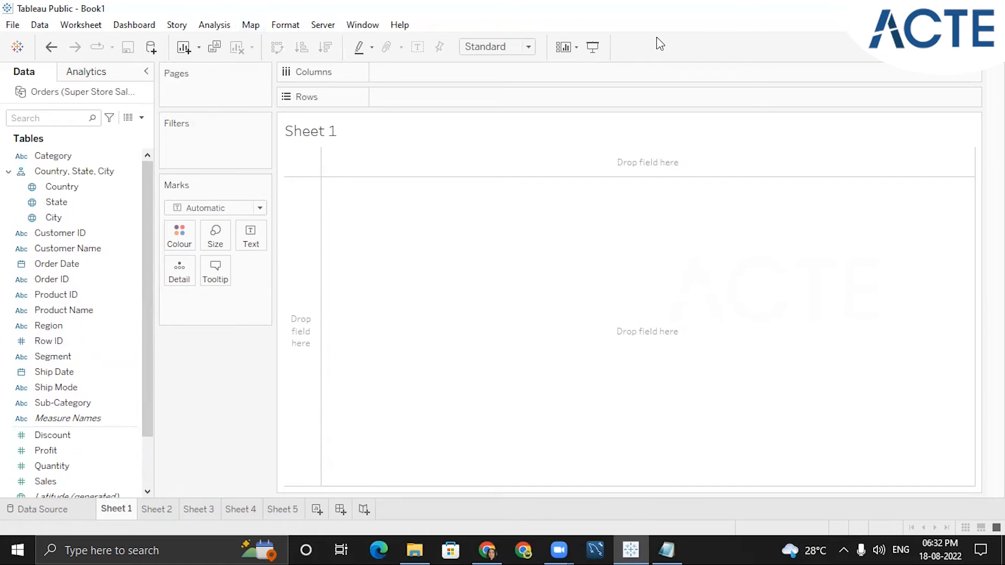
# - Write the heading Dimension as a text label in the Sheet 1 view area
pyautogui.doubleClick(467, 203)
pyautogui.write('dimes')
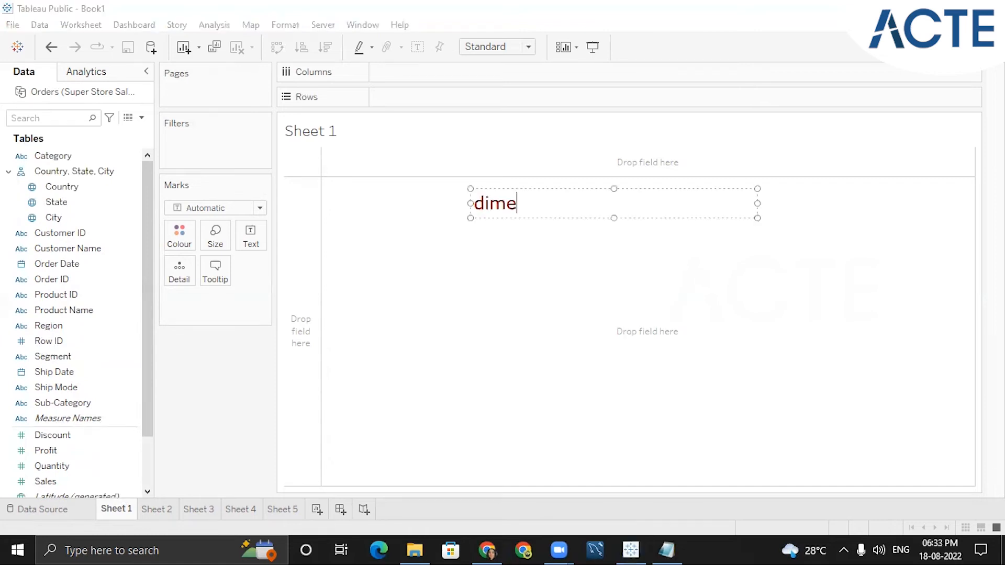
pyautogui.press('BackSpace')
pyautogui.press('BackSpace')
pyautogui.press('BackSpace')
pyautogui.press('BackSpace')
pyautogui.press('BackSpace')
pyautogui.write('Dimension')
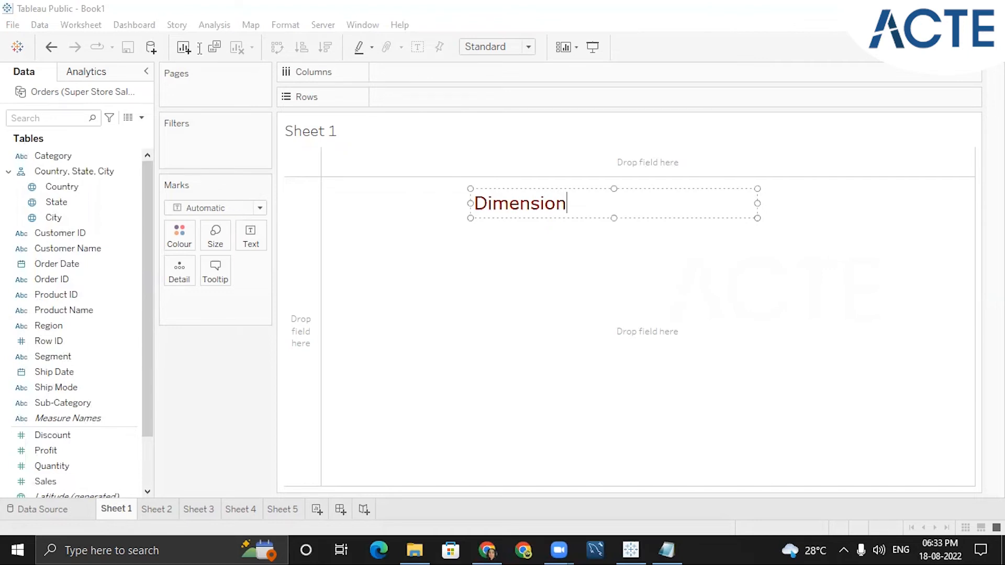
pyautogui.click(40, 265)
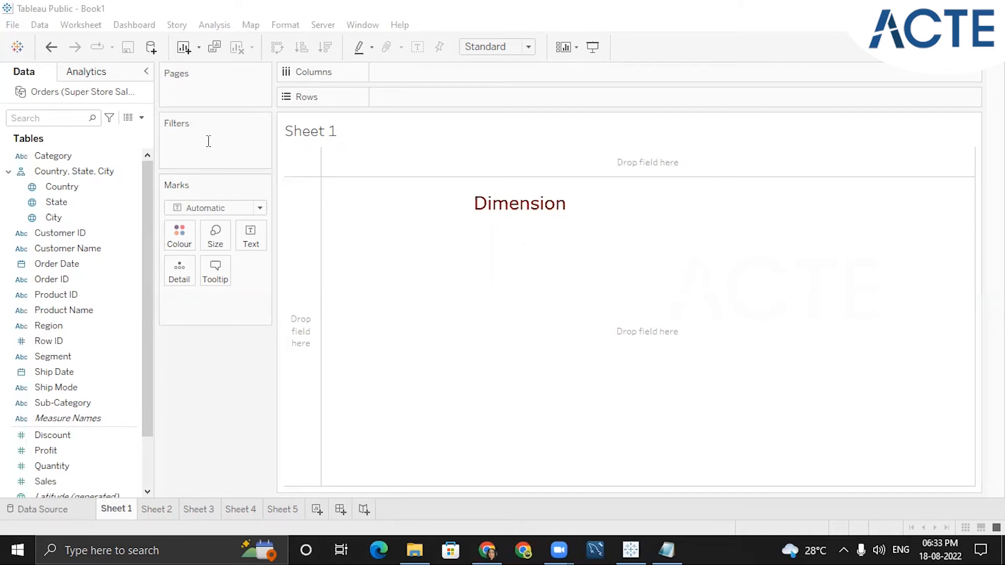
# - Select the Quantity measure in the data pane
pyautogui.scroll(-3, 73, 367)
pyautogui.click(55, 404)
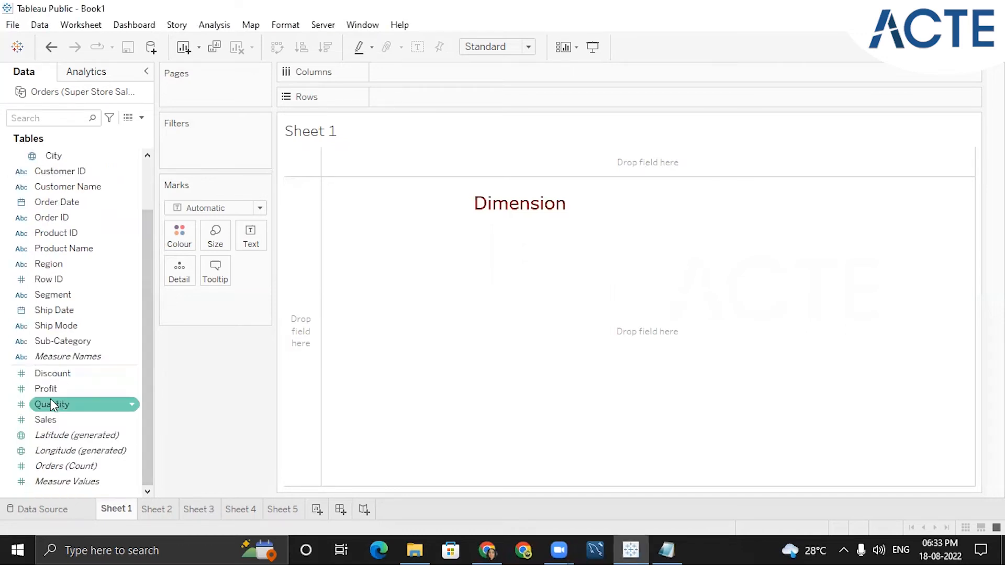
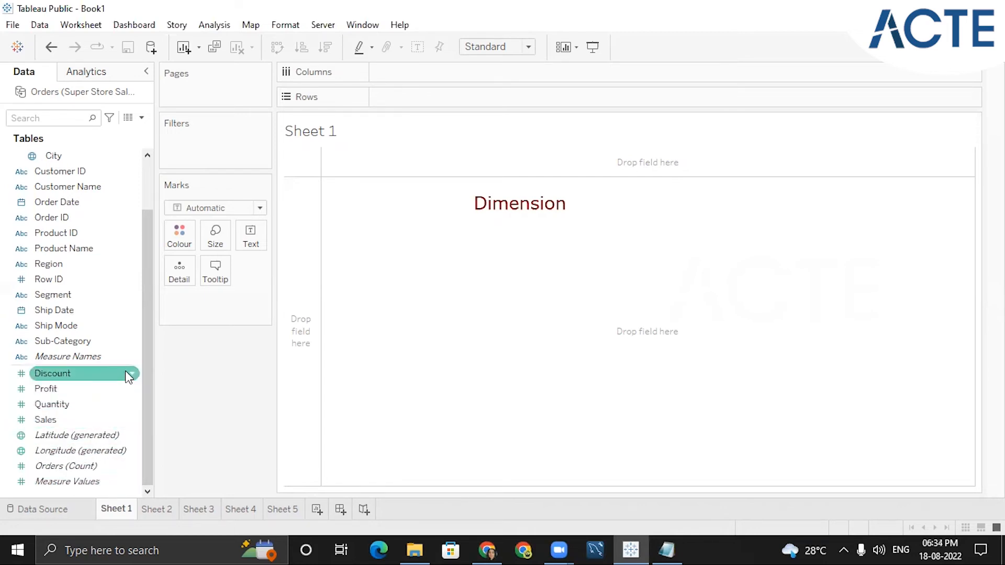
# - Sketch annotations marking the column header and summarized view area, then clear all drawings
pyautogui.scroll(2, 150, 314)
pyautogui.moveTo(150, 332); pyautogui.dragTo(148, 332)
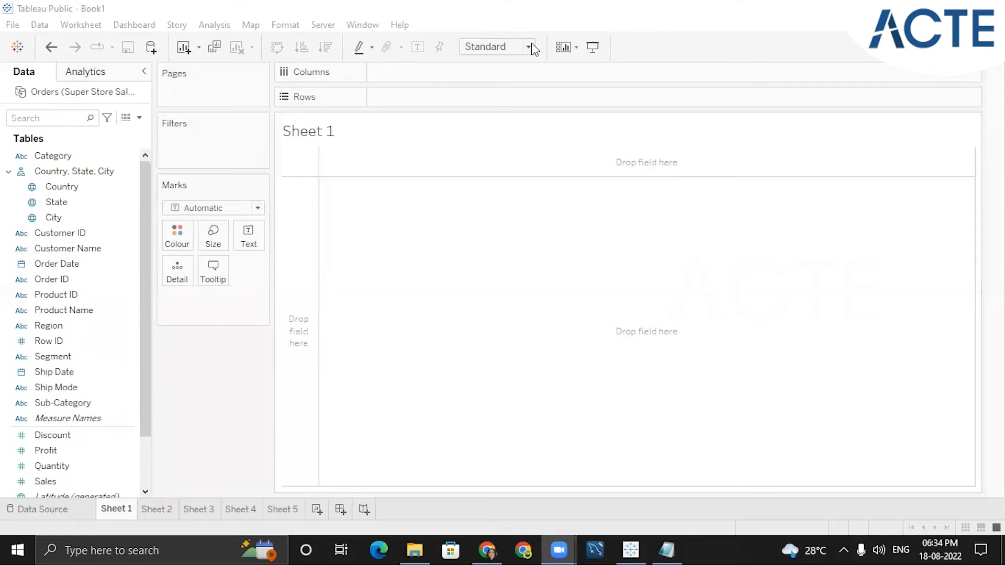
pyautogui.moveTo(716, 160); pyautogui.dragTo(584, 154)
pyautogui.moveTo(297, 215); pyautogui.dragTo(299, 345)
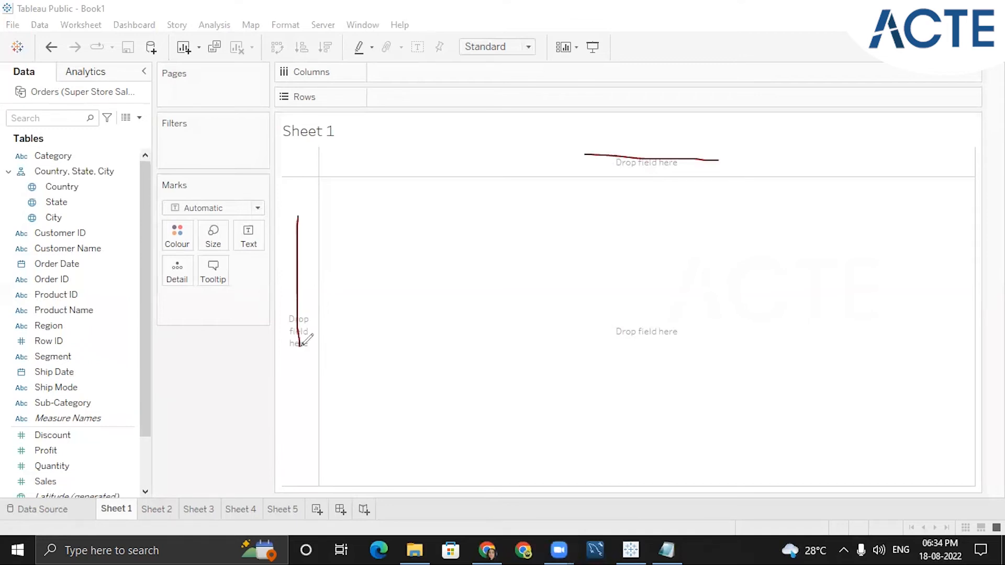
pyautogui.moveTo(738, 144); pyautogui.dragTo(813, 104)
pyautogui.moveTo(794, 110); pyautogui.dragTo(805, 127)
pyautogui.moveTo(825, 102)
pyautogui.mouseDown()
pyautogui.moveTo(829, 89)
pyautogui.moveTo(834, 101)
pyautogui.mouseUp()
pyautogui.moveTo(291, 287)
pyautogui.mouseDown()
pyautogui.moveTo(256, 341)
pyautogui.moveTo(258, 381)
pyautogui.moveTo(246, 390)
pyautogui.mouseUp()
pyautogui.moveTo(624, 121)
pyautogui.mouseDown()
pyautogui.moveTo(637, 155)
pyautogui.moveTo(663, 157)
pyautogui.mouseUp()
pyautogui.moveTo(679, 148)
pyautogui.mouseDown()
pyautogui.moveTo(672, 157)
pyautogui.moveTo(735, 148)
pyautogui.mouseUp()
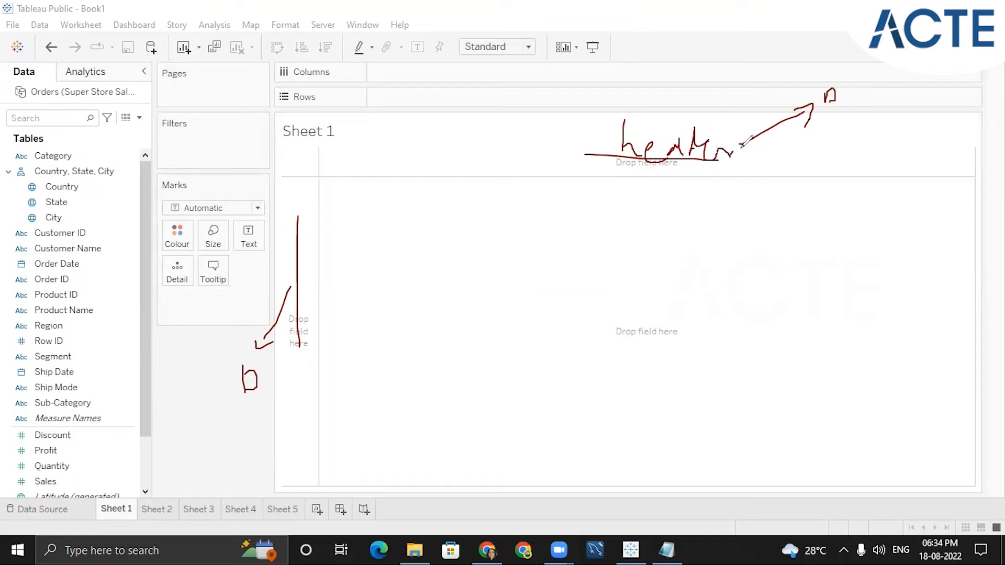
pyautogui.moveTo(738, 300)
pyautogui.mouseDown()
pyautogui.moveTo(572, 409)
pyautogui.moveTo(739, 298)
pyautogui.mouseUp()
pyautogui.moveTo(625, 323)
pyautogui.mouseDown()
pyautogui.moveTo(618, 337)
pyautogui.moveTo(738, 265)
pyautogui.mouseUp()
pyautogui.moveTo(823, 215)
pyautogui.mouseDown()
pyautogui.moveTo(810, 220)
pyautogui.moveTo(812, 235)
pyautogui.moveTo(864, 233)
pyautogui.mouseUp()
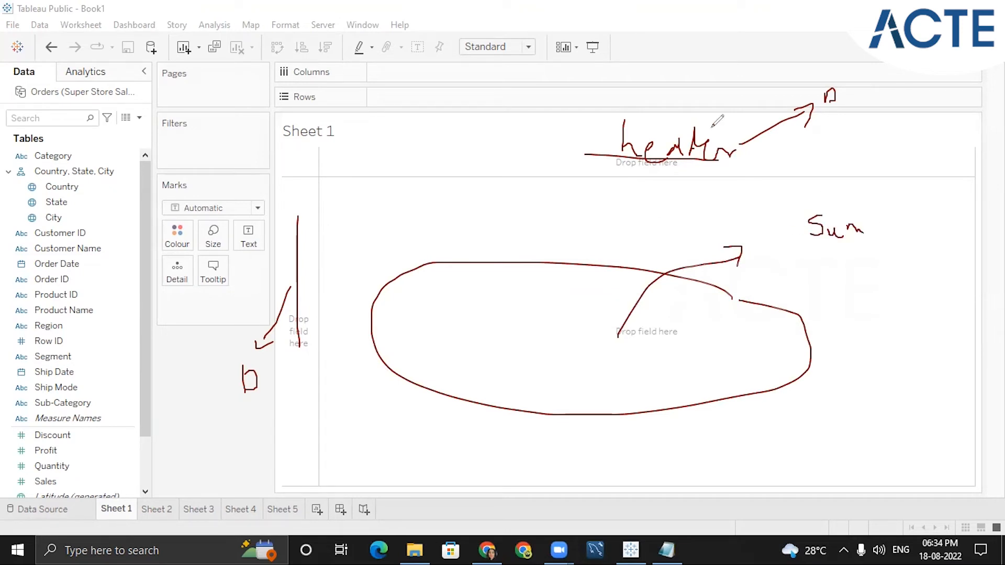
pyautogui.click(712, 128)
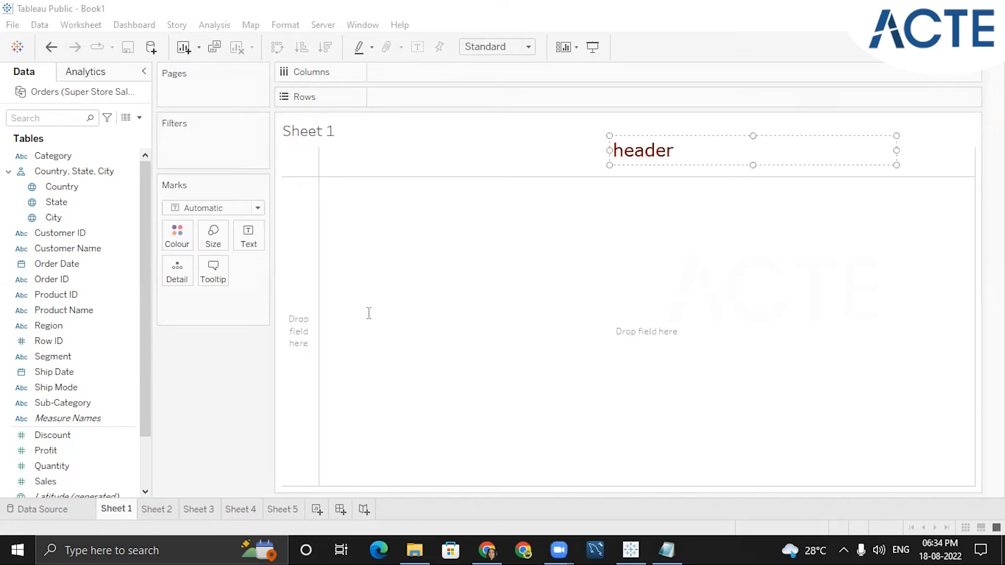
# - Add text annotations reading header at the column and row header areas and summarize in the view, then clear them
pyautogui.click(280, 275)
pyautogui.click(290, 267)
pyautogui.write('header')
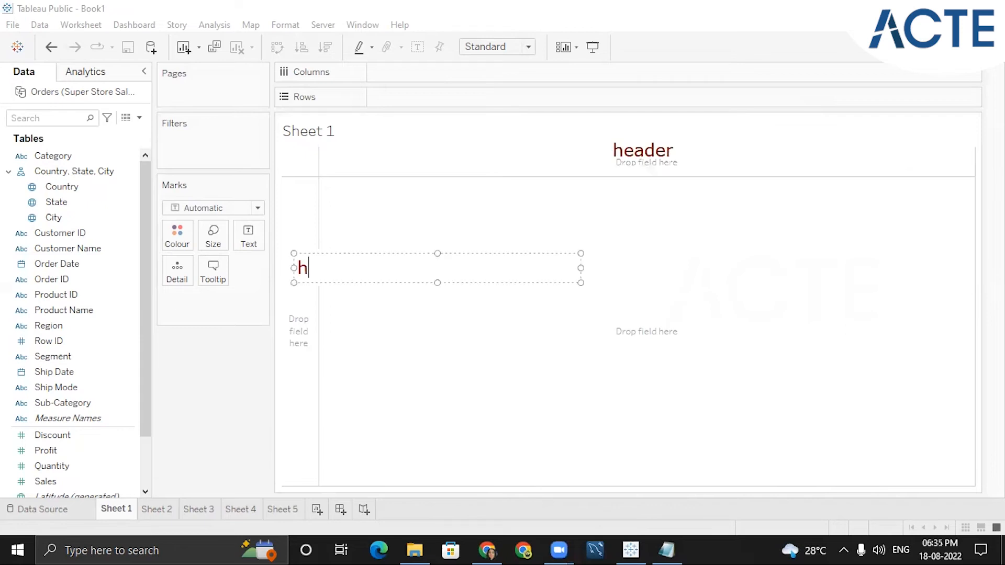
pyautogui.click(578, 406)
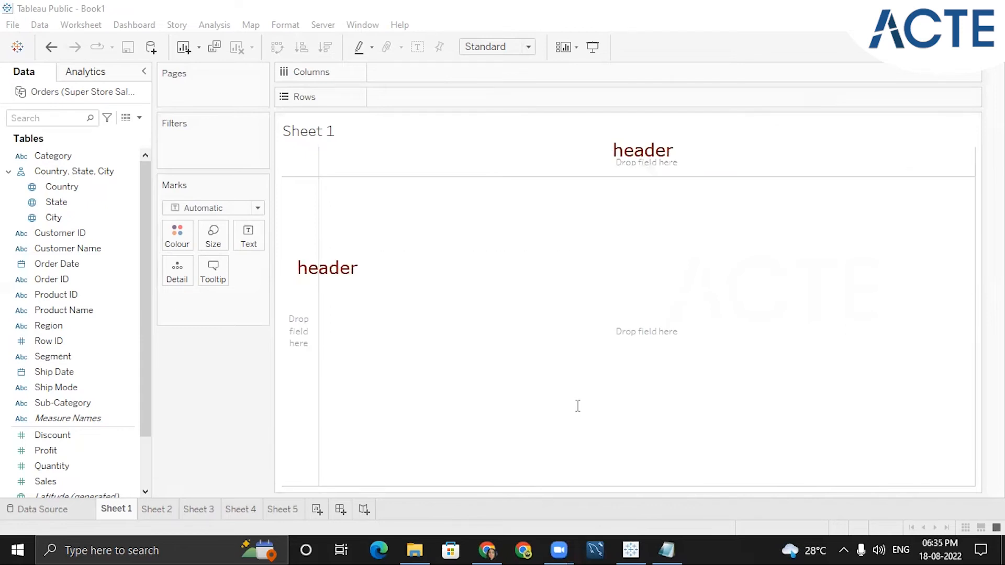
pyautogui.click(663, 297)
pyautogui.write('summarize')
pyautogui.click(700, 260)
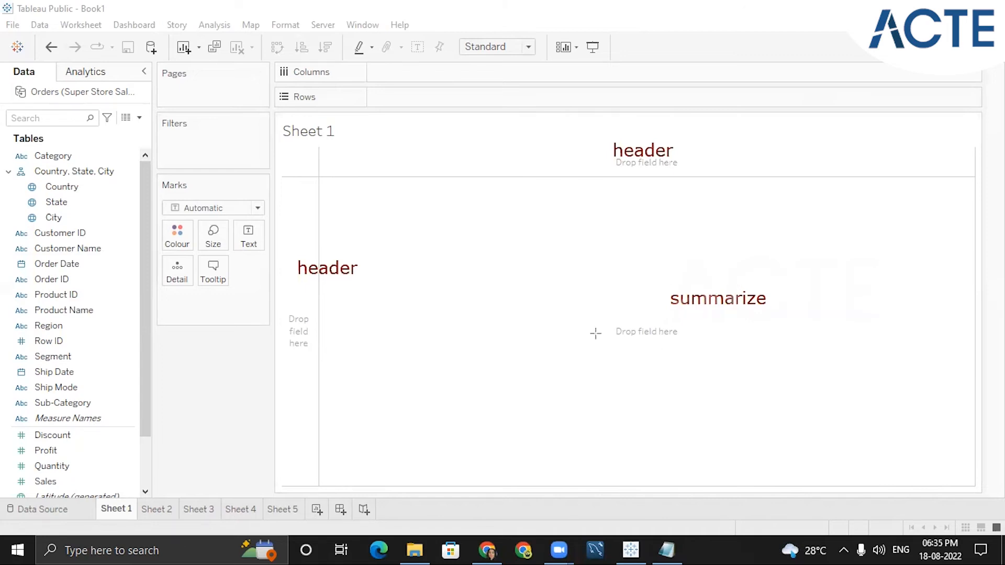
pyautogui.click(603, 124)
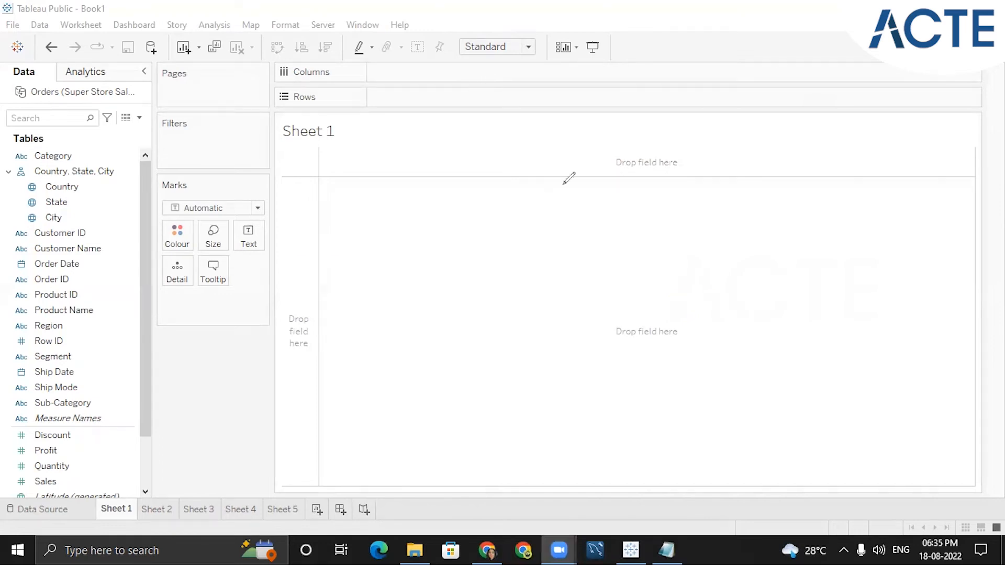
# - Sketch X and Y axis arrows and note Countrywise sales as Country dimension and Sales measure
pyautogui.moveTo(604, 149)
pyautogui.mouseDown()
pyautogui.moveTo(604, 234)
pyautogui.moveTo(821, 244)
pyautogui.mouseUp()
pyautogui.moveTo(606, 145)
pyautogui.mouseDown()
pyautogui.moveTo(599, 160)
pyautogui.moveTo(616, 155)
pyautogui.moveTo(582, 150)
pyautogui.mouseUp()
pyautogui.moveTo(583, 145); pyautogui.dragTo(581, 159)
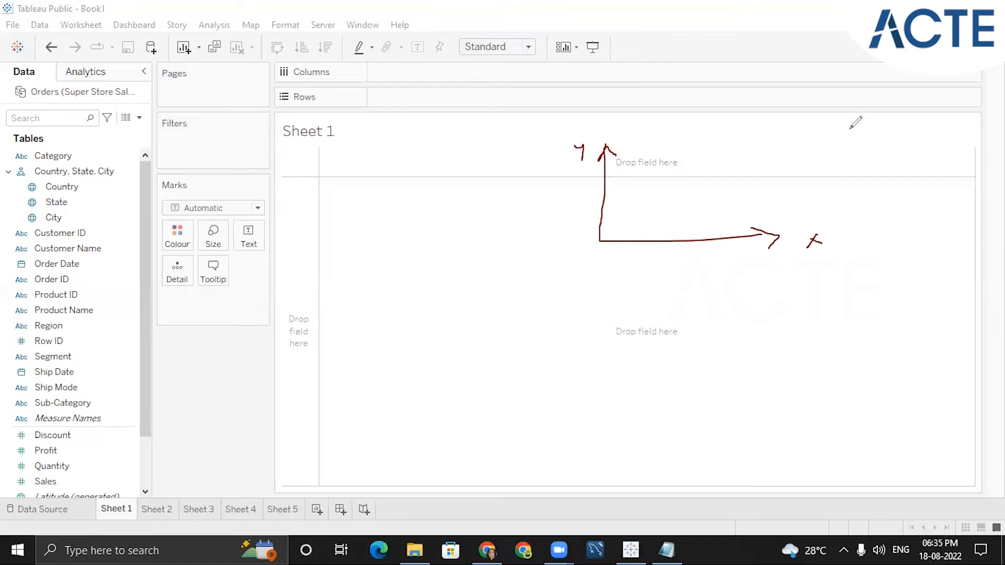
pyautogui.moveTo(834, 125)
pyautogui.mouseDown()
pyautogui.moveTo(832, 150)
pyautogui.moveTo(945, 118)
pyautogui.moveTo(963, 141)
pyautogui.moveTo(903, 193)
pyautogui.moveTo(966, 163)
pyautogui.moveTo(968, 178)
pyautogui.mouseUp()
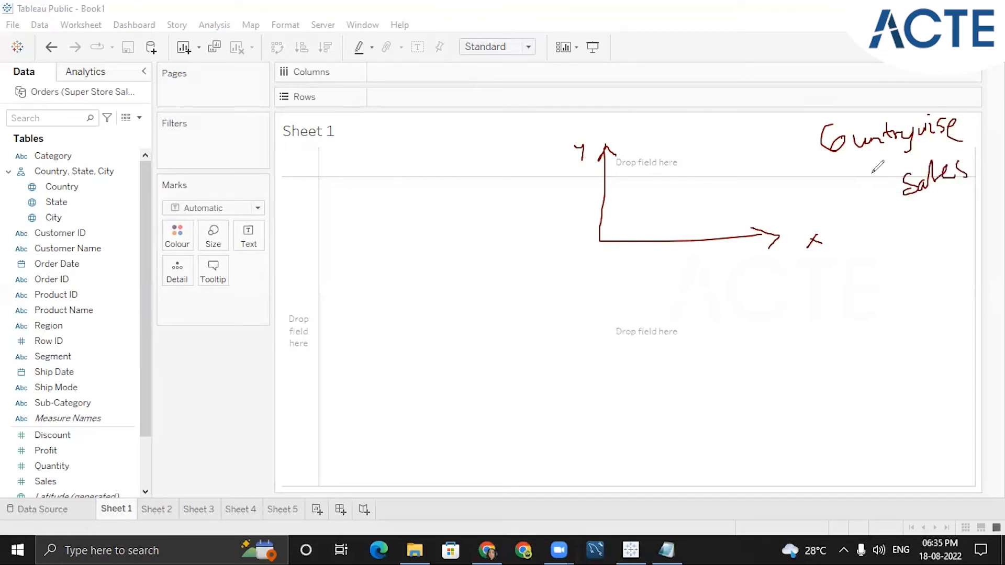
pyautogui.moveTo(889, 201)
pyautogui.mouseDown()
pyautogui.moveTo(888, 272)
pyautogui.moveTo(900, 256)
pyautogui.mouseUp()
pyautogui.moveTo(861, 306)
pyautogui.mouseDown()
pyautogui.moveTo(873, 325)
pyautogui.moveTo(910, 299)
pyautogui.moveTo(939, 316)
pyautogui.moveTo(954, 303)
pyautogui.moveTo(958, 325)
pyautogui.mouseUp()
pyautogui.moveTo(874, 349); pyautogui.dragTo(946, 364)
pyautogui.moveTo(844, 325)
pyautogui.mouseDown()
pyautogui.moveTo(724, 341)
pyautogui.moveTo(738, 327)
pyautogui.moveTo(723, 341)
pyautogui.mouseUp()
pyautogui.moveTo(849, 357); pyautogui.dragTo(797, 373)
pyautogui.moveTo(736, 383); pyautogui.dragTo(783, 394)
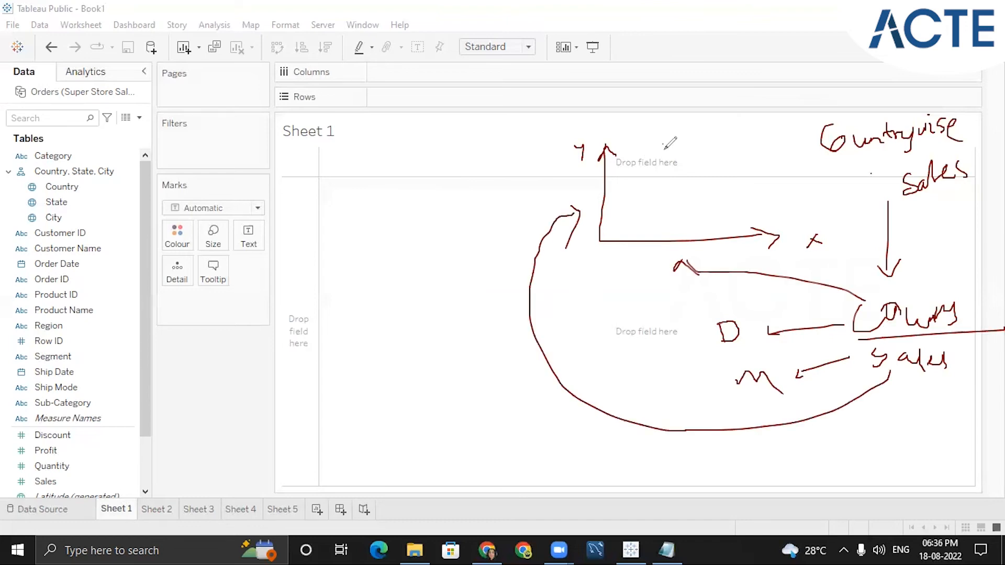
# - Mark the column and row areas with D and circle the Marks card, then clear the drawings
pyautogui.moveTo(672, 140)
pyautogui.mouseDown()
pyautogui.moveTo(660, 160)
pyautogui.moveTo(674, 147)
pyautogui.mouseUp()
pyautogui.moveTo(300, 223)
pyautogui.mouseDown()
pyautogui.moveTo(298, 268)
pyautogui.moveTo(290, 255)
pyautogui.mouseUp()
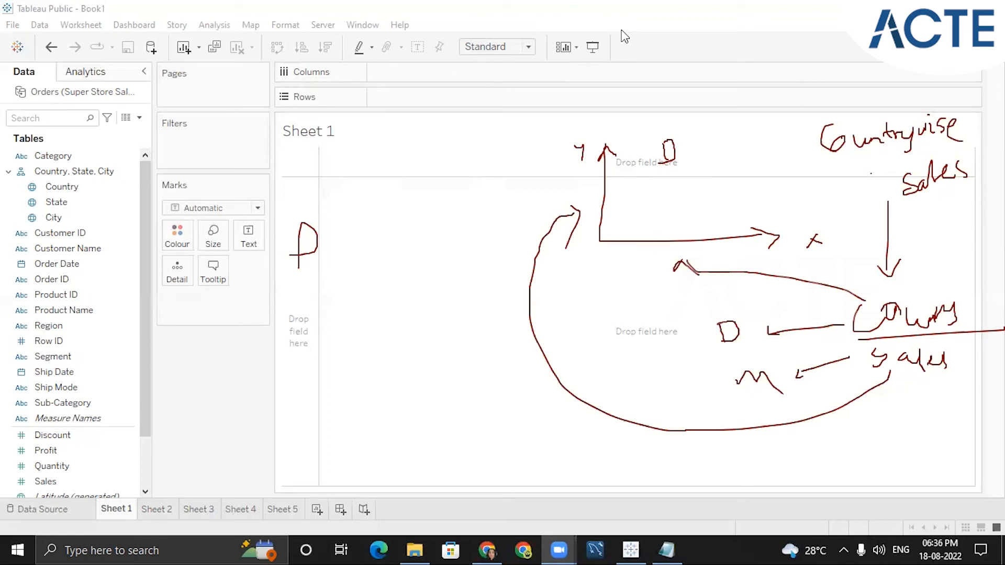
pyautogui.moveTo(259, 180)
pyautogui.mouseDown()
pyautogui.moveTo(160, 277)
pyautogui.moveTo(282, 277)
pyautogui.moveTo(268, 180)
pyautogui.mouseUp()
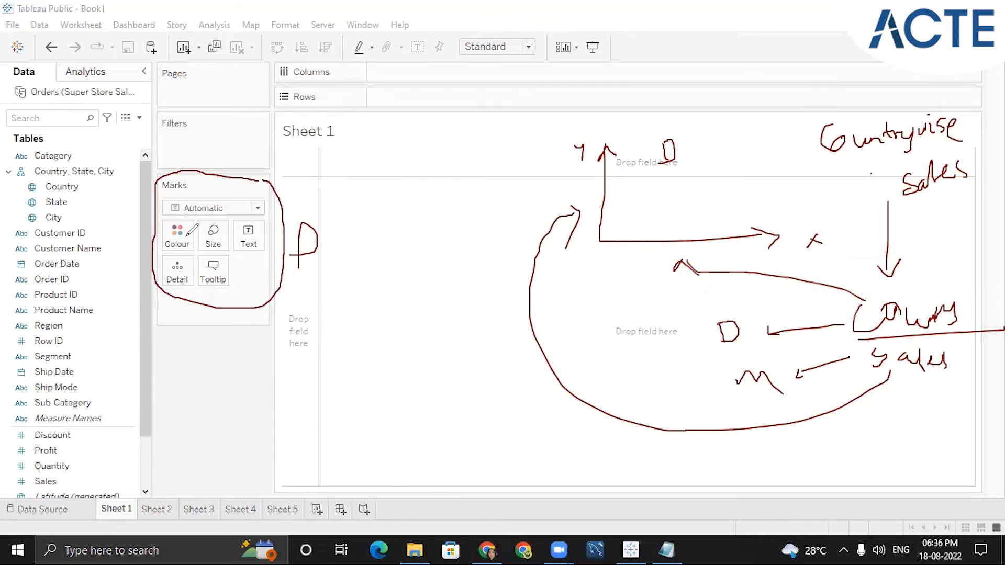
pyautogui.moveTo(207, 151); pyautogui.dragTo(242, 140)
pyautogui.moveTo(206, 84); pyautogui.dragTo(226, 73)
pyautogui.press('Escape')
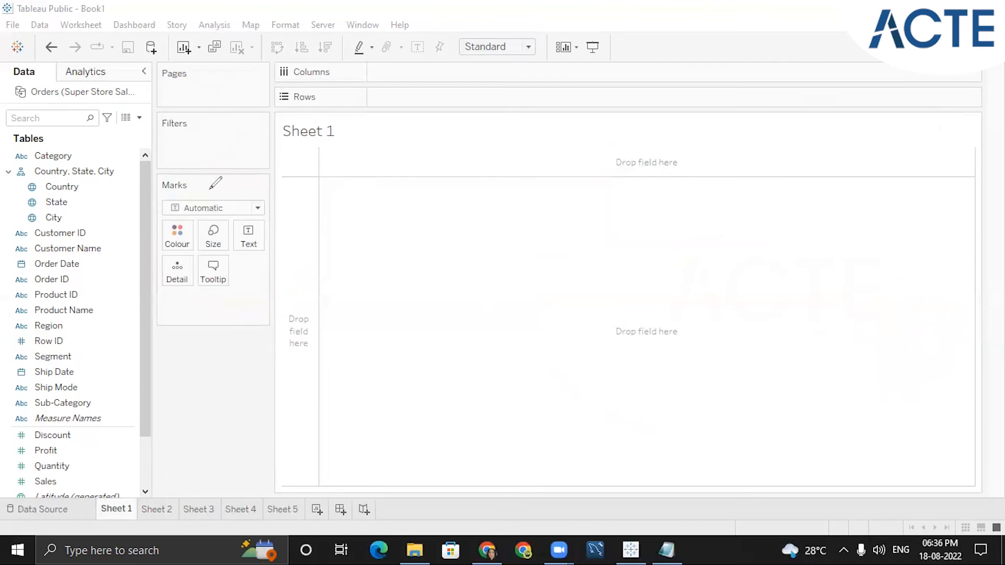
# - Underline the toolbar with an annotation, then clear it
pyautogui.moveTo(243, 264); pyautogui.dragTo(264, 257)
pyautogui.moveTo(207, 137); pyautogui.dragTo(234, 136)
pyautogui.moveTo(185, 90); pyautogui.dragTo(195, 84)
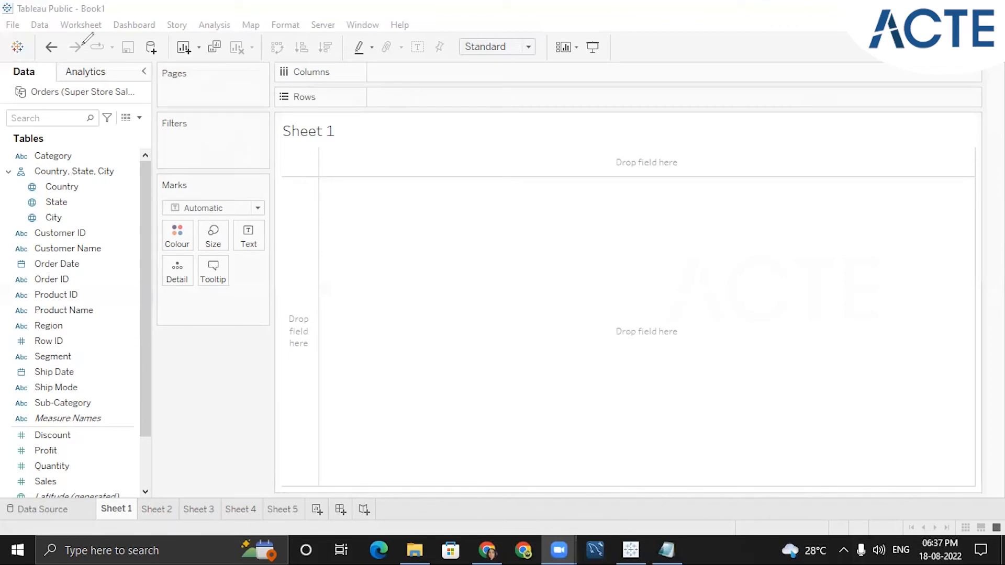
pyautogui.moveTo(49, 36)
pyautogui.mouseDown()
pyautogui.moveTo(37, 50)
pyautogui.moveTo(121, 64)
pyautogui.moveTo(612, 54)
pyautogui.moveTo(594, 31)
pyautogui.mouseUp()
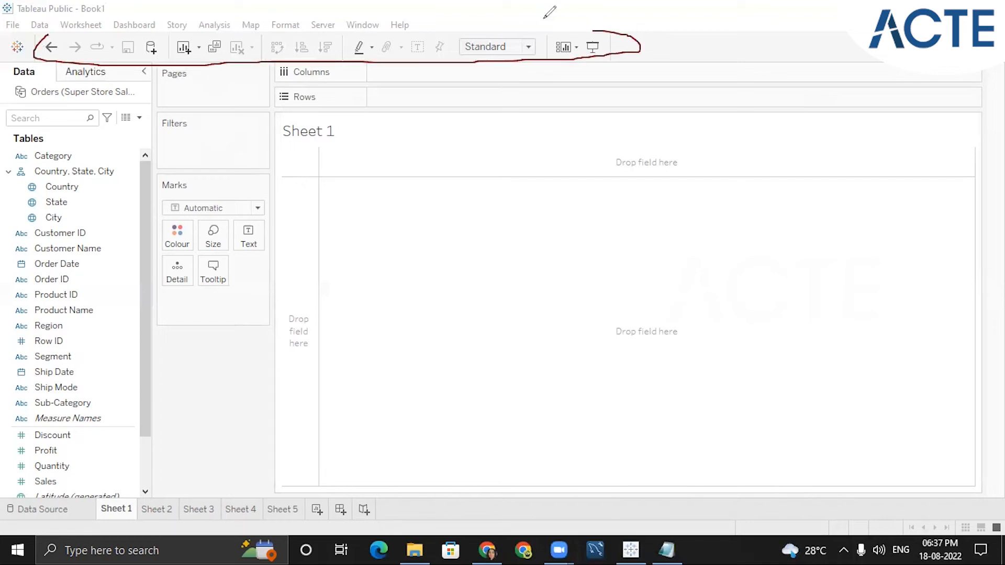
pyautogui.click(501, 60)
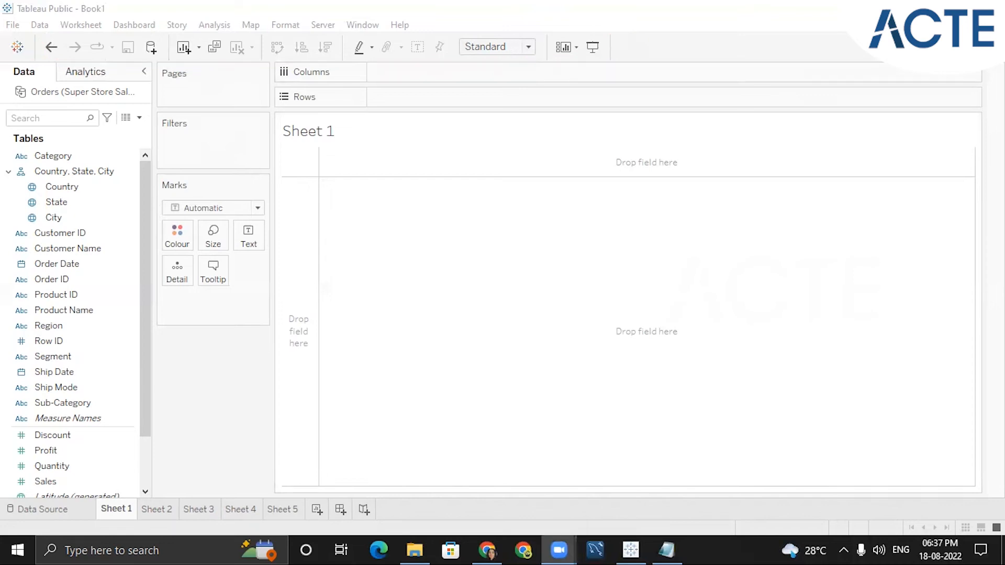
# - Open Show Me, check the highlight table's field requirements, and close it
pyautogui.click(969, 47)
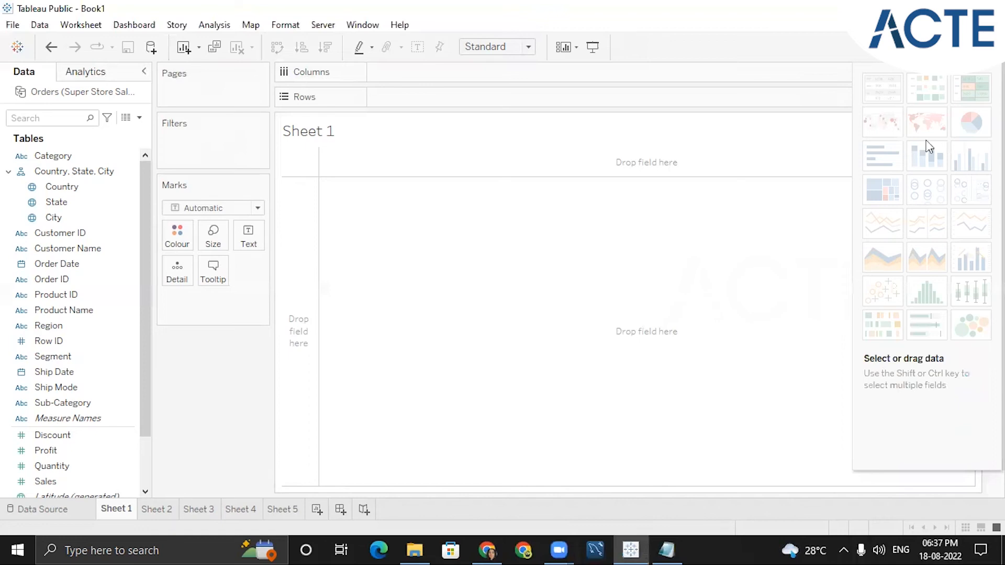
pyautogui.moveTo(908, 312)
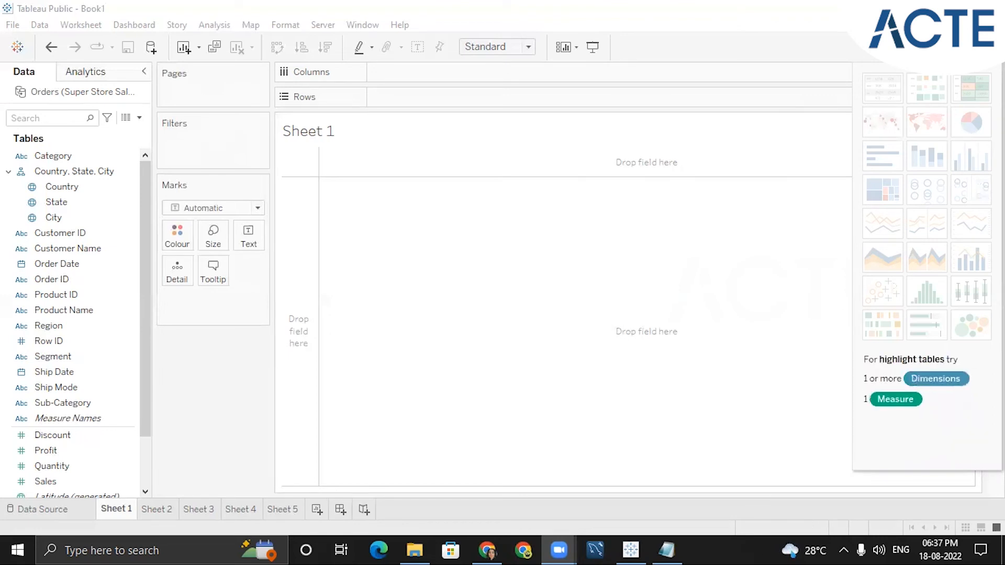
pyautogui.click(969, 47)
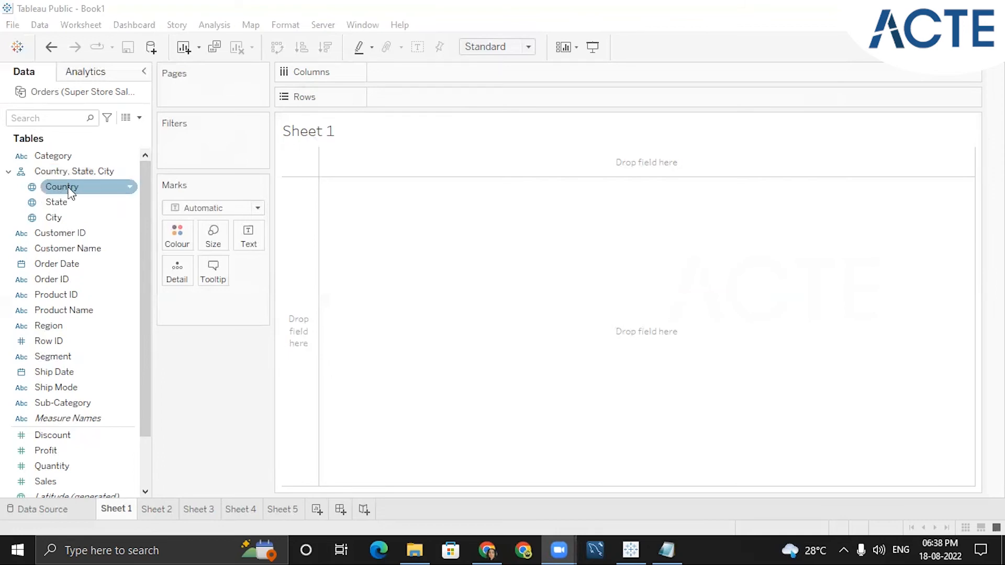
# - Build a bar chart with Country on Columns and Sales on Rows
pyautogui.moveTo(80, 195); pyautogui.dragTo(797, 175)
pyautogui.scroll(-2, 142, 279)
pyautogui.click(79, 422)
pyautogui.moveTo(220, 346); pyautogui.dragTo(422, 99)
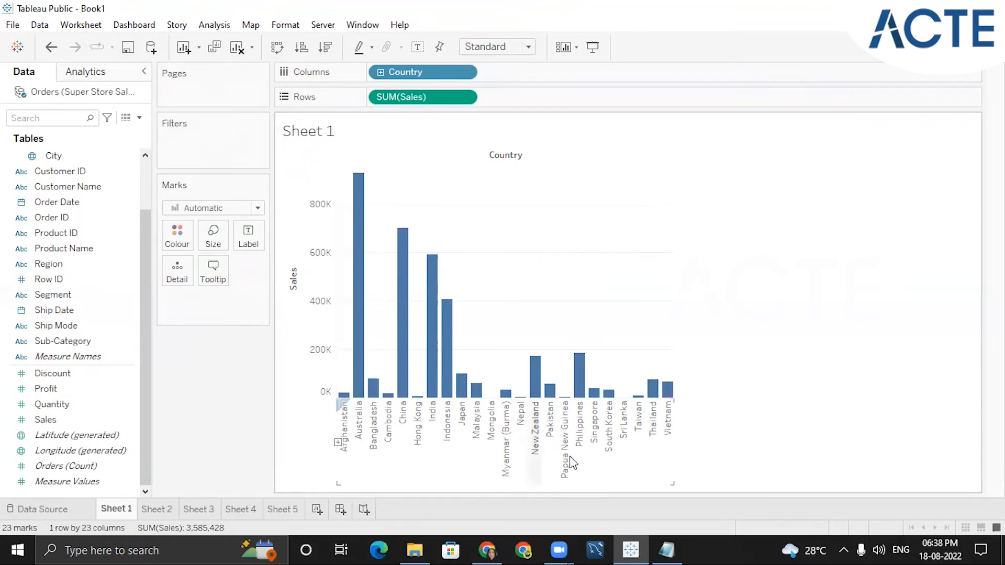
pyautogui.doubleClick(316, 135)
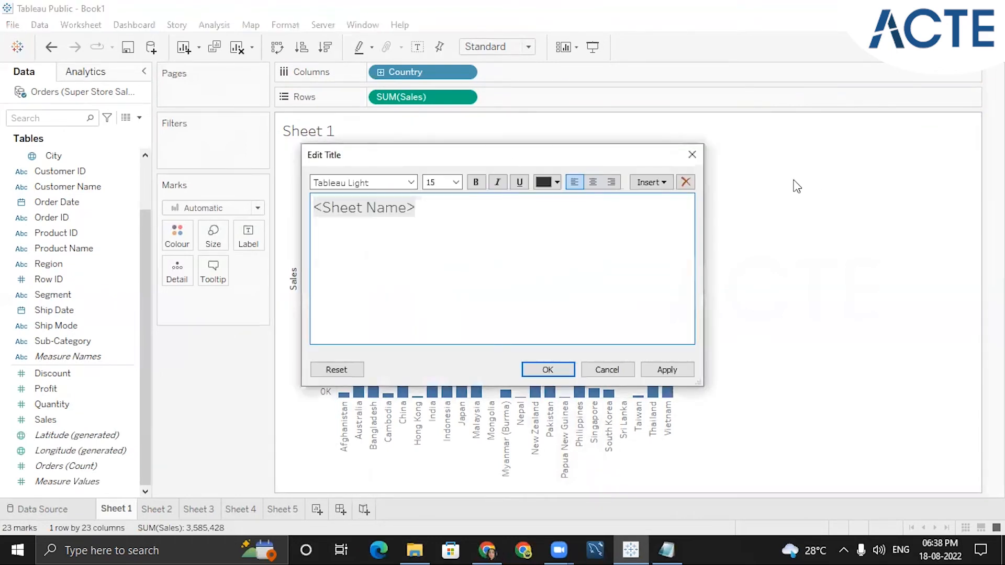
pyautogui.click(691, 155)
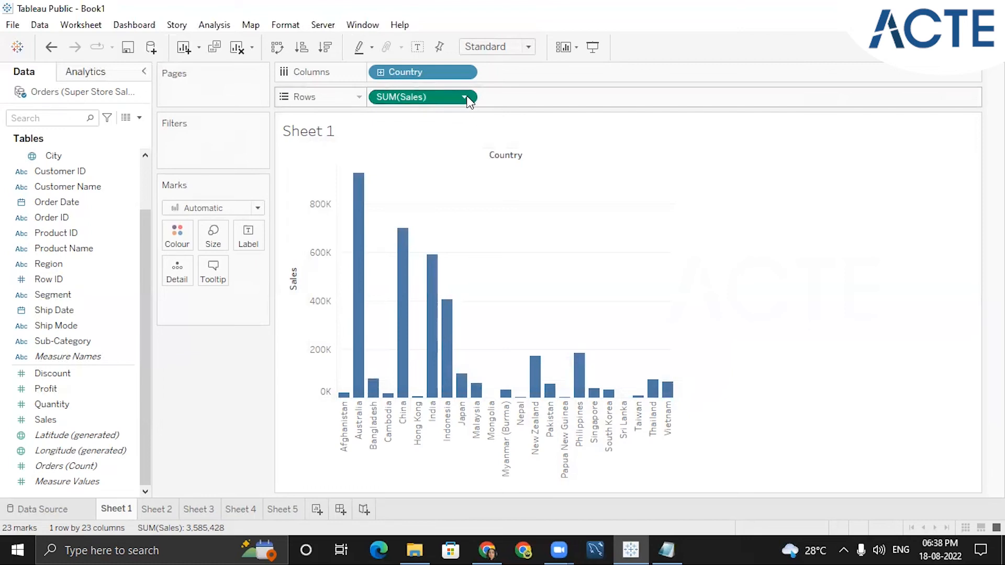
pyautogui.doubleClick(467, 102)
pyautogui.click(579, 101)
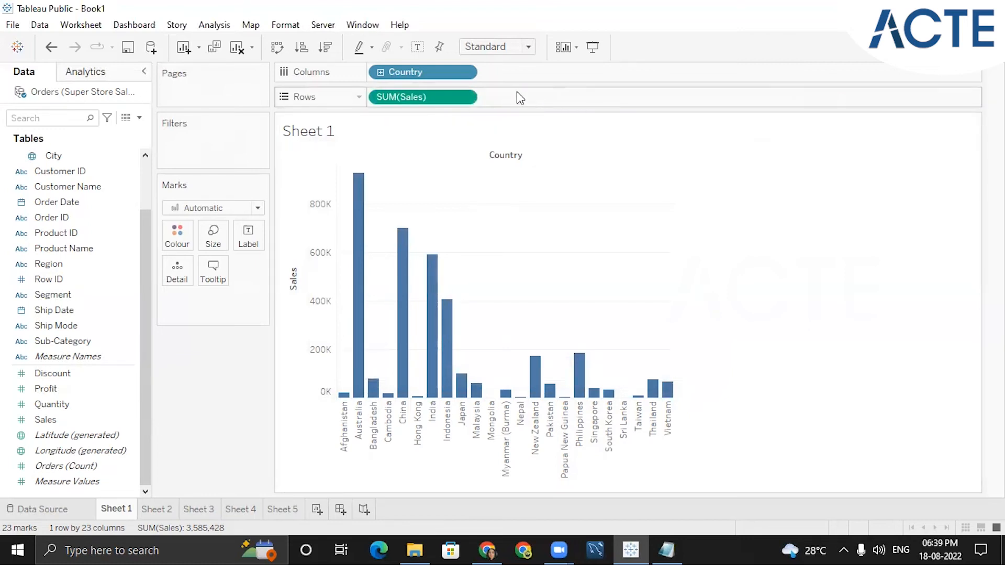
# - Remove SUM(Sales) from Rows and Country from Columns
pyautogui.click(464, 97)
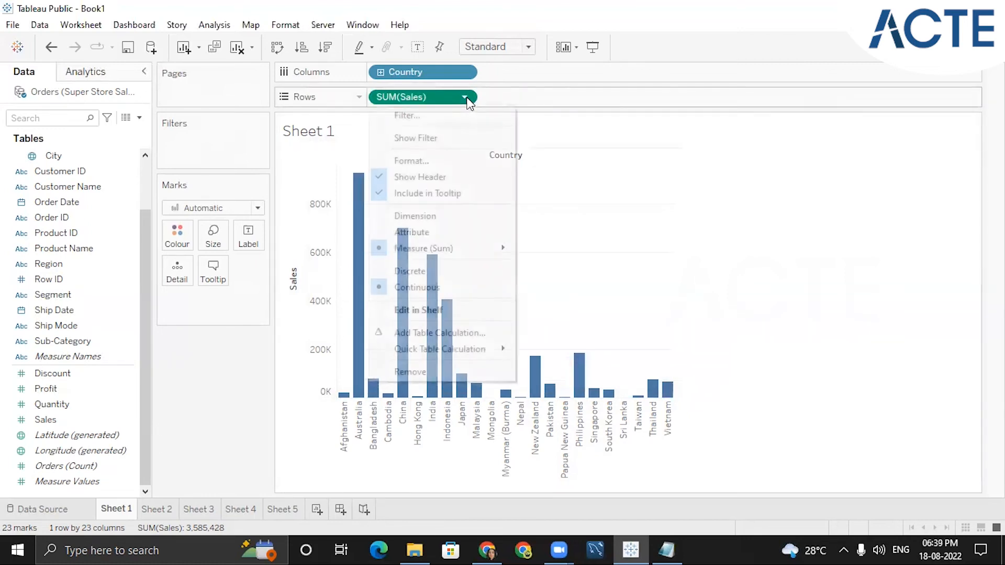
pyautogui.click(418, 372)
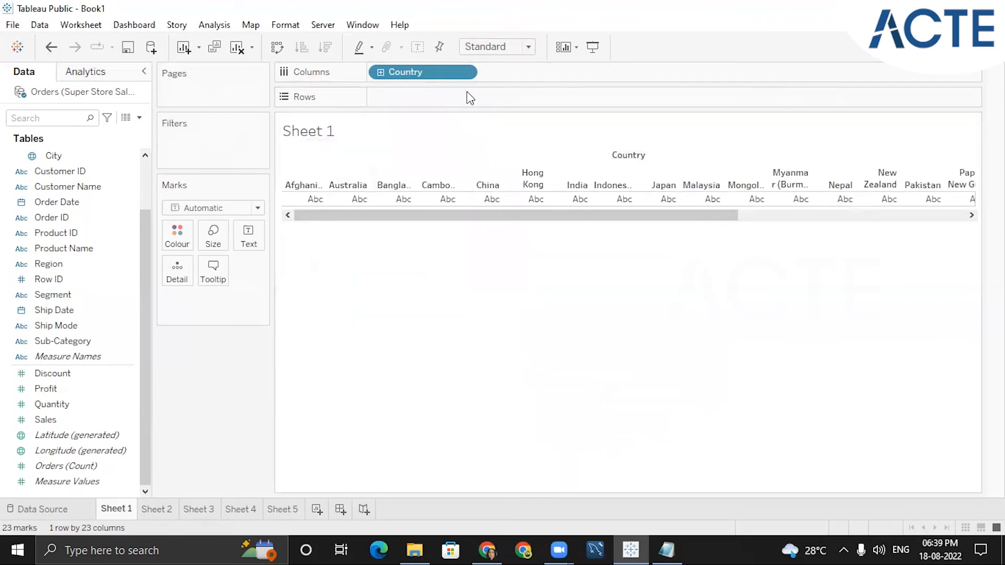
pyautogui.click(468, 72)
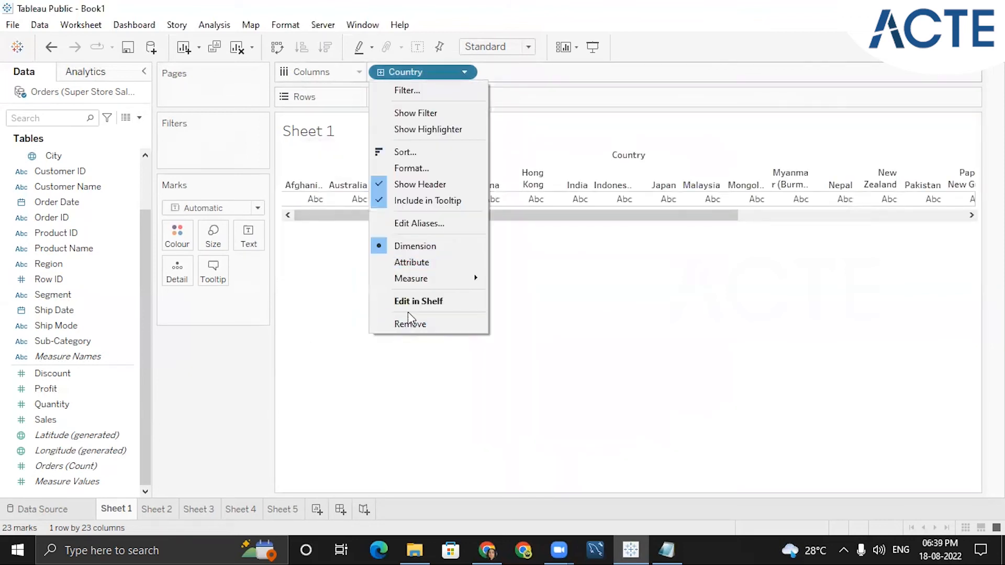
pyautogui.click(409, 319)
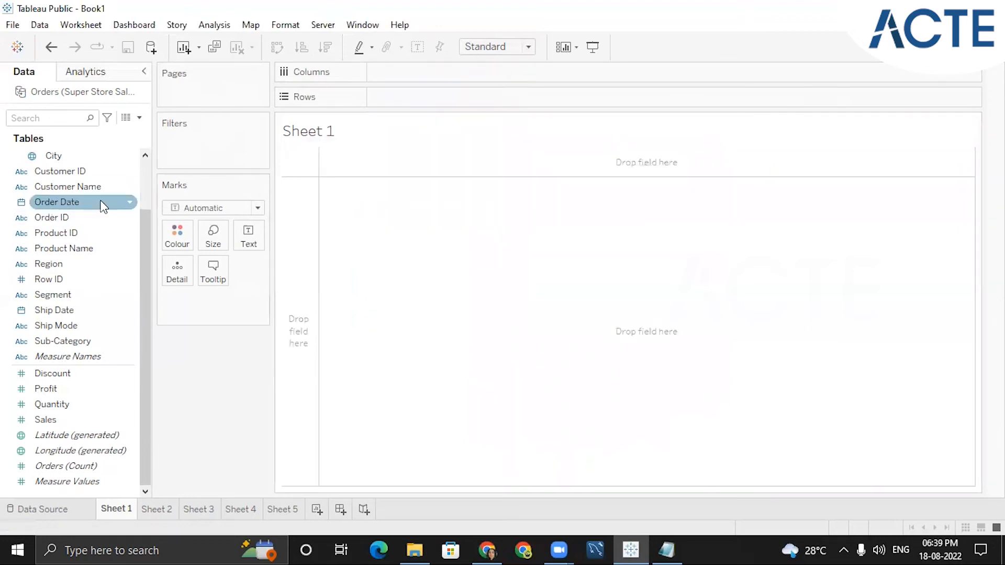
# - Build a text table with Segment on Rows and summed Sales as the text values
pyautogui.moveTo(144, 228); pyautogui.dragTo(148, 159)
pyautogui.click(96, 187)
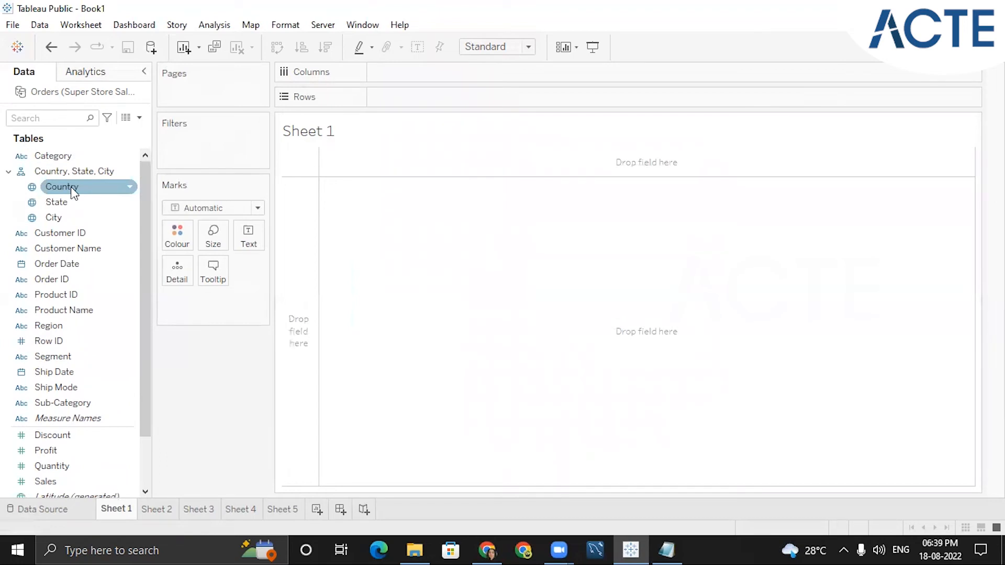
pyautogui.click(72, 188)
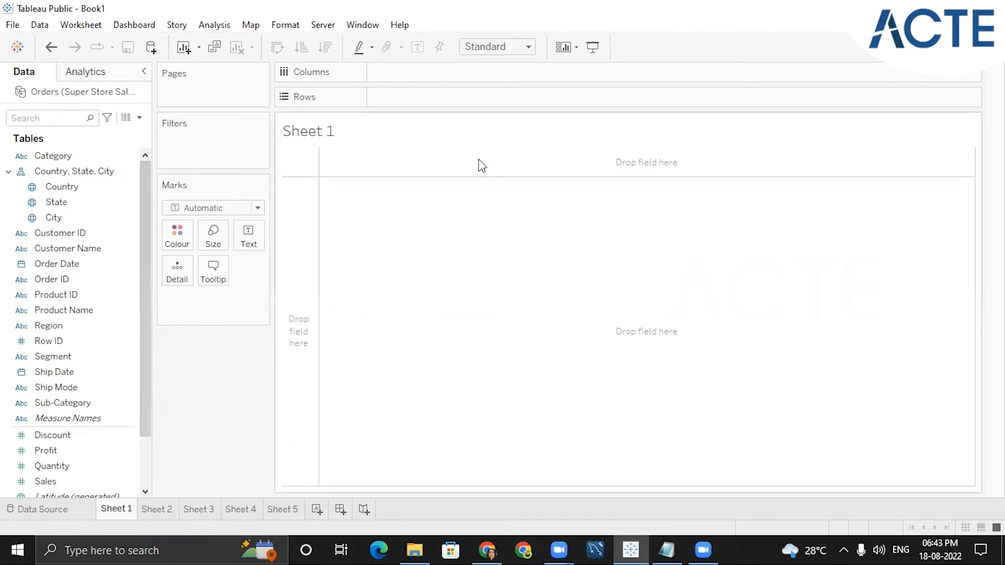
pyautogui.click(63, 358)
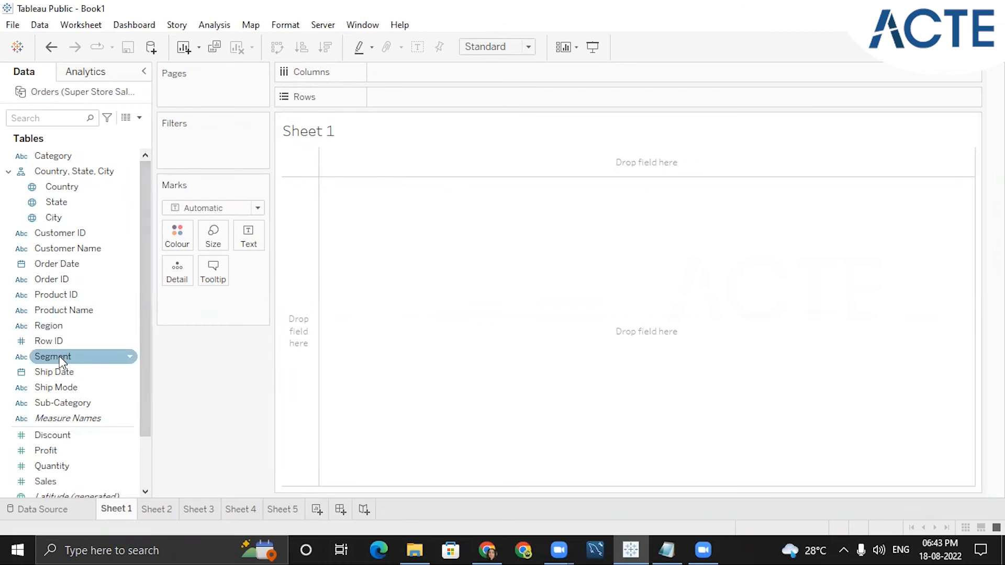
pyautogui.doubleClick(59, 356)
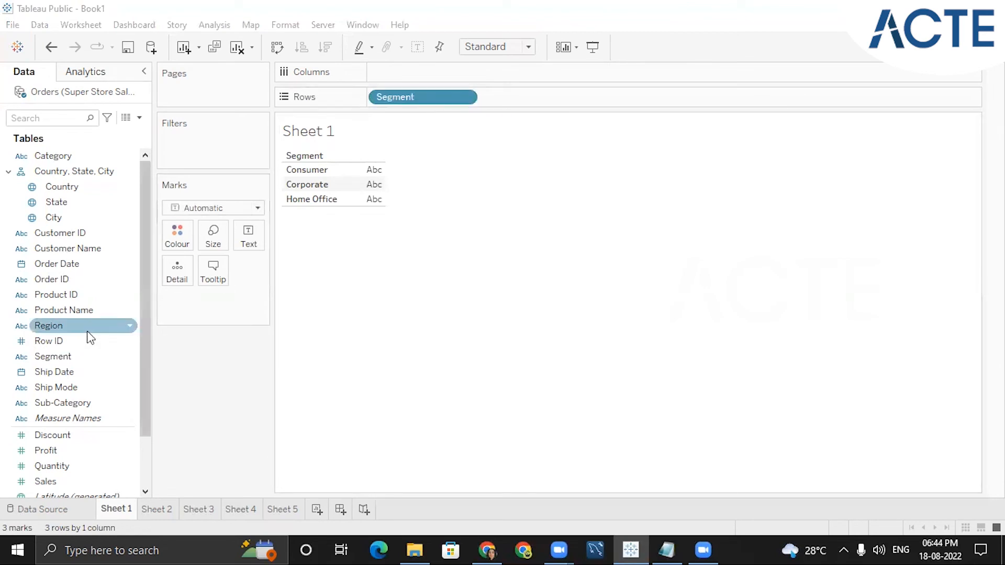
pyautogui.moveTo(142, 321); pyautogui.dragTo(141, 422)
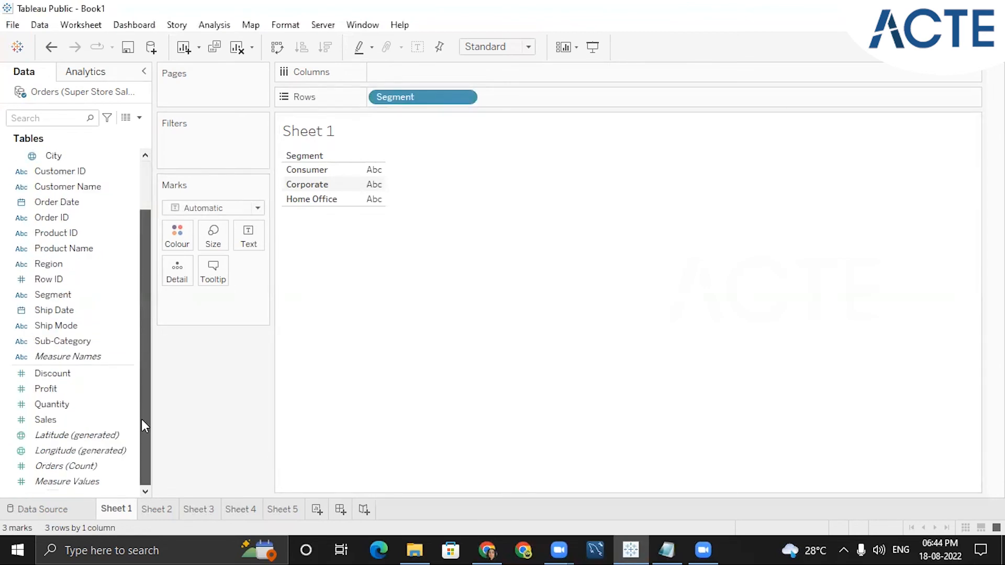
pyautogui.doubleClick(60, 421)
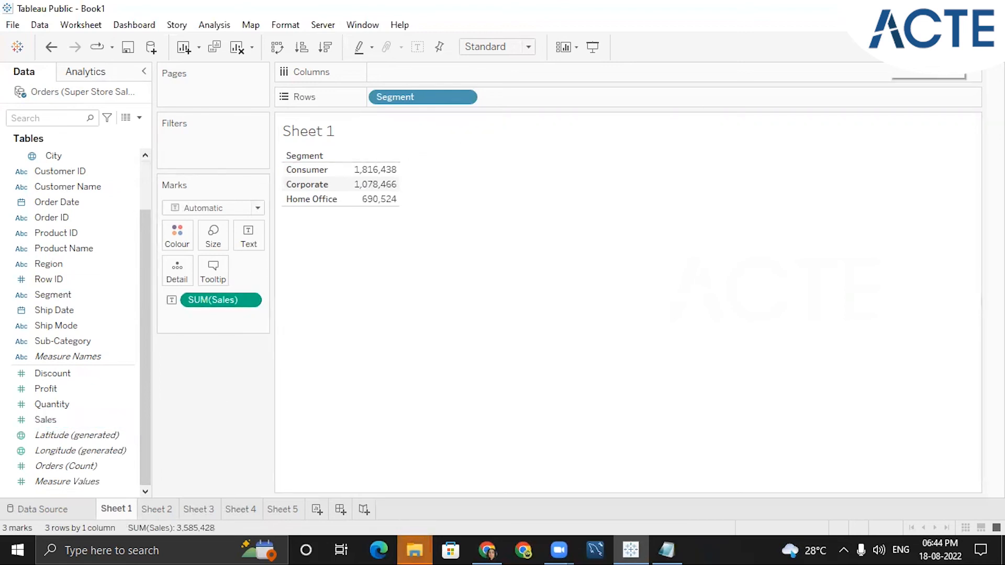
# - Open Show Me and turn the Segment sales text table into a highlight table
pyautogui.moveTo(372, 184)
pyautogui.click(969, 47)
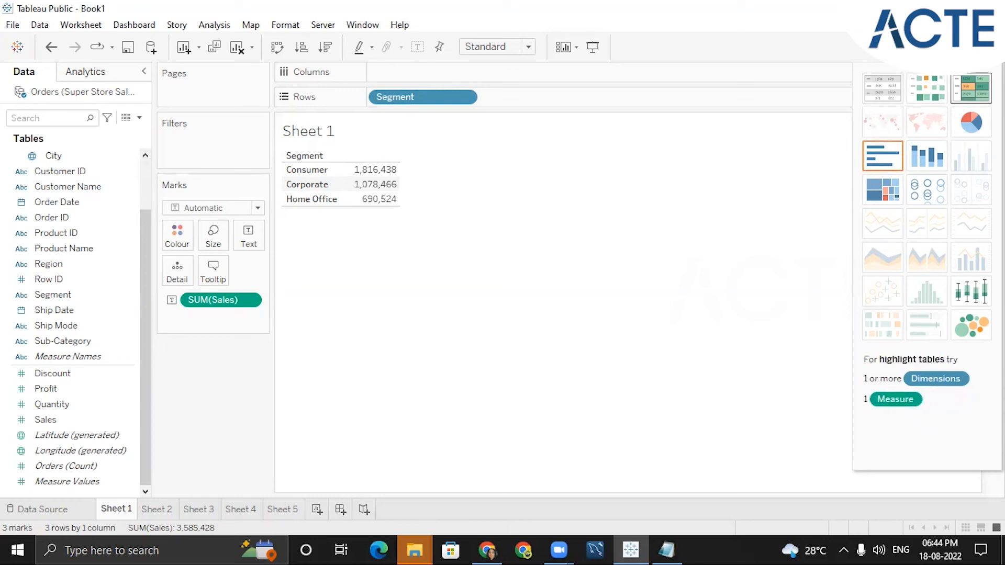
pyautogui.click(971, 88)
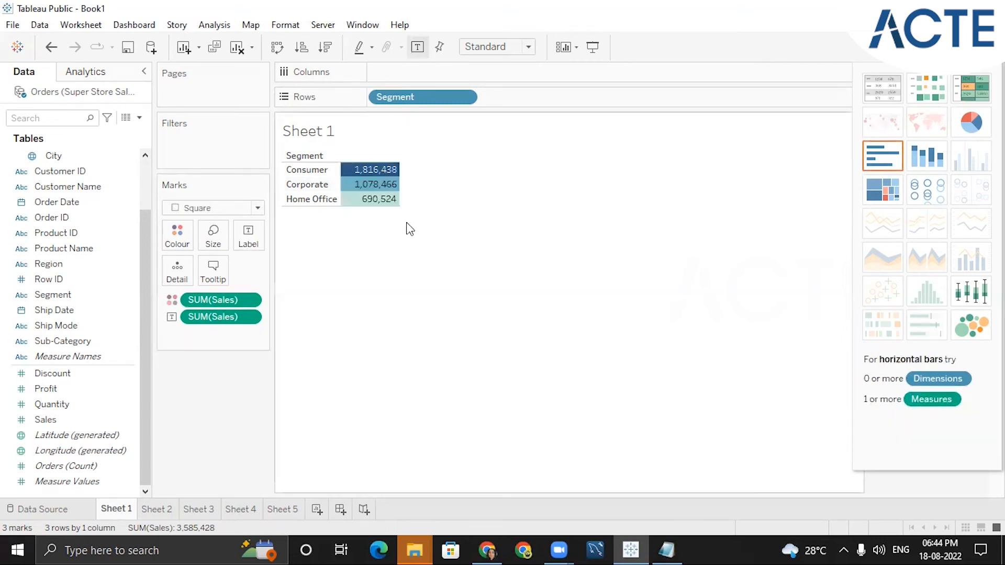
# - Switch the view to horizontal bars with Show Me, then close Show Me
pyautogui.click(879, 159)
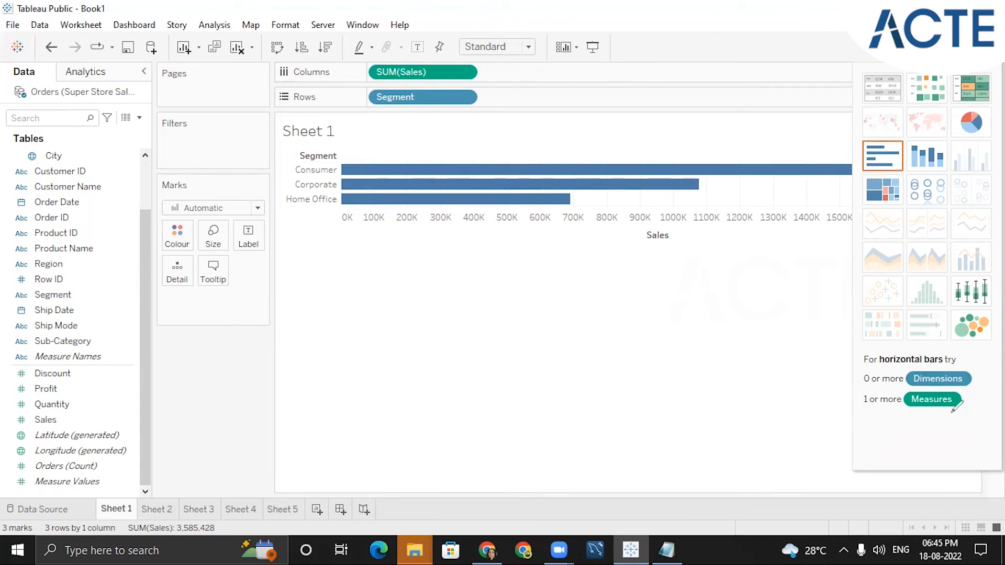
pyautogui.moveTo(863, 416); pyautogui.dragTo(976, 413)
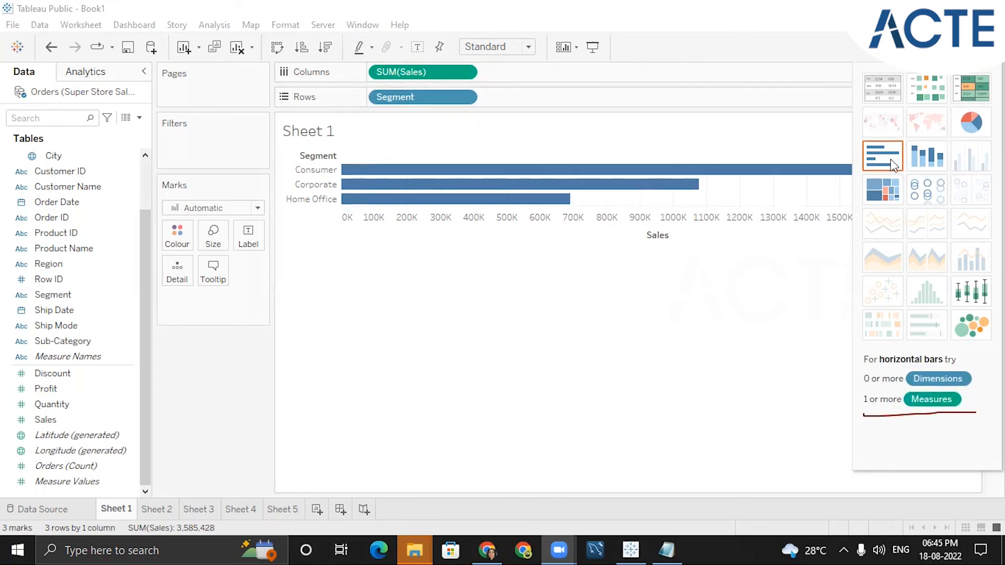
pyautogui.click(960, 47)
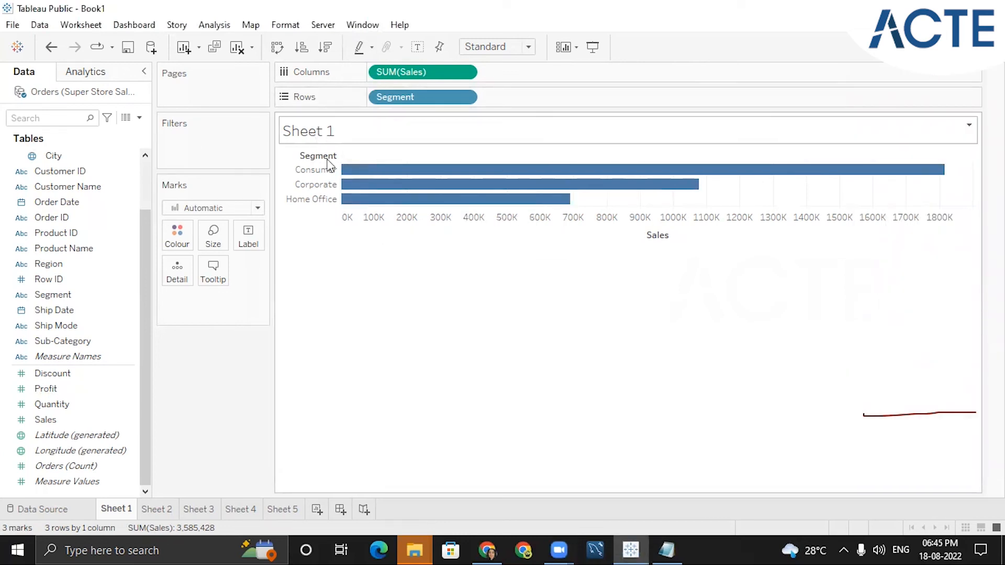
# - Open the sheet title editor and replace the title with "Segmentwise Sales"
pyautogui.moveTo(369, 172)
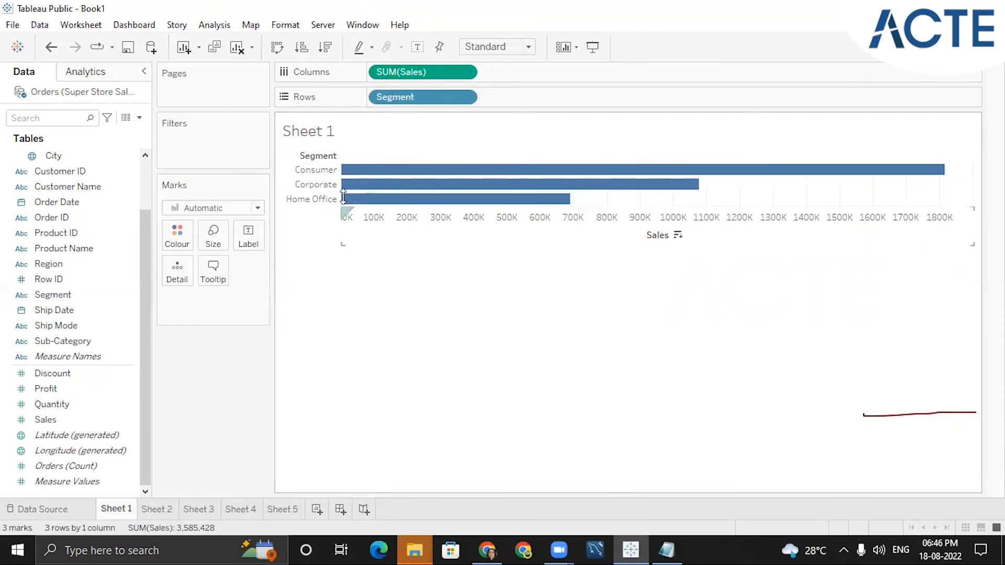
pyautogui.doubleClick(307, 137)
pyautogui.doubleClick(410, 208)
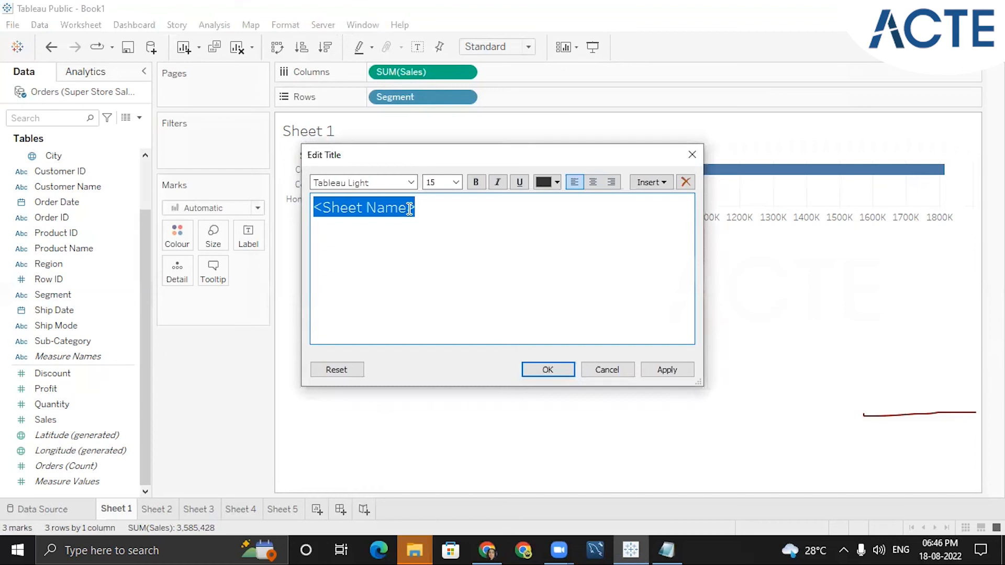
pyautogui.press('BackSpace')
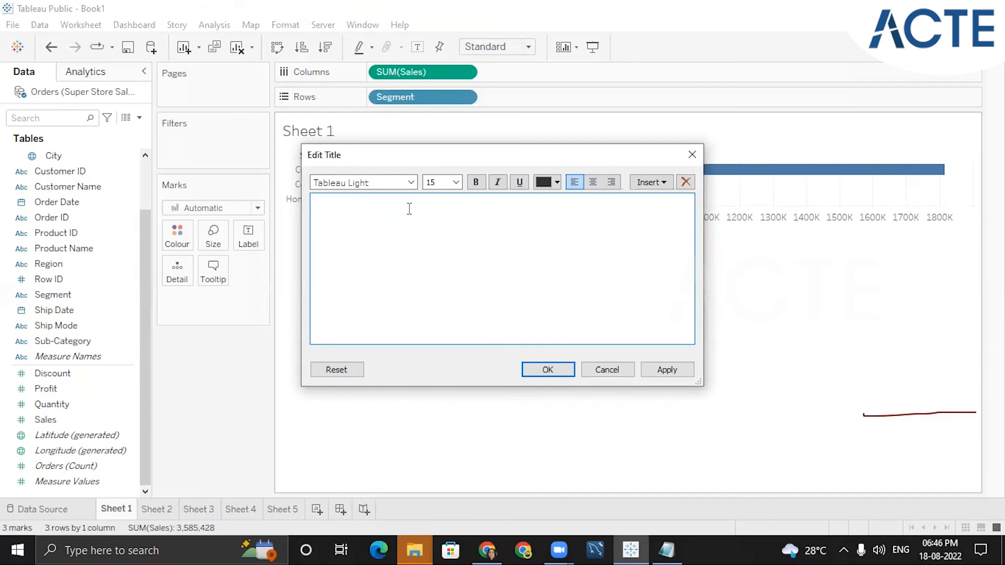
pyautogui.write('Segmentwise Sales')
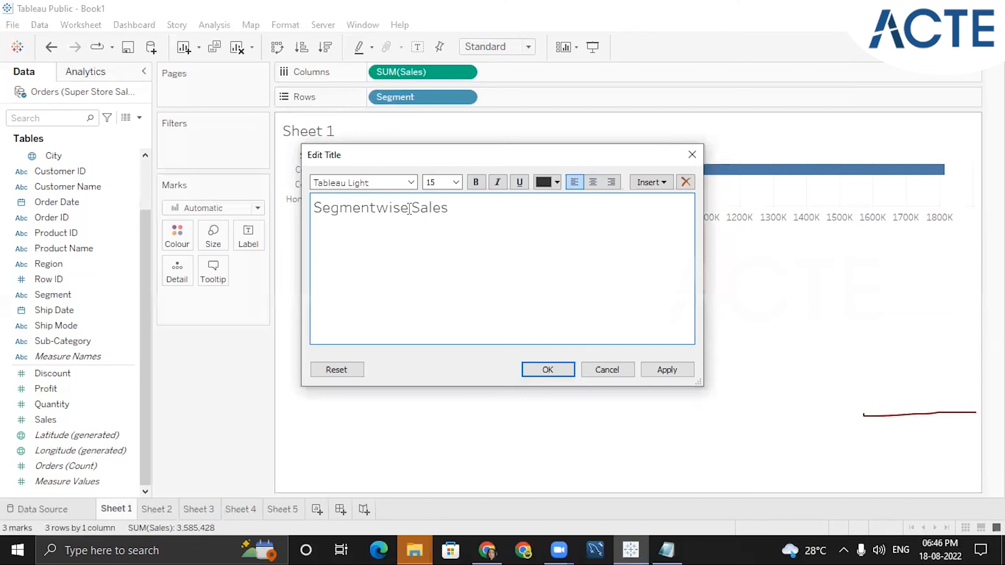
pyautogui.click(410, 208)
pyautogui.moveTo(314, 208); pyautogui.dragTo(449, 207)
pyautogui.click(411, 183)
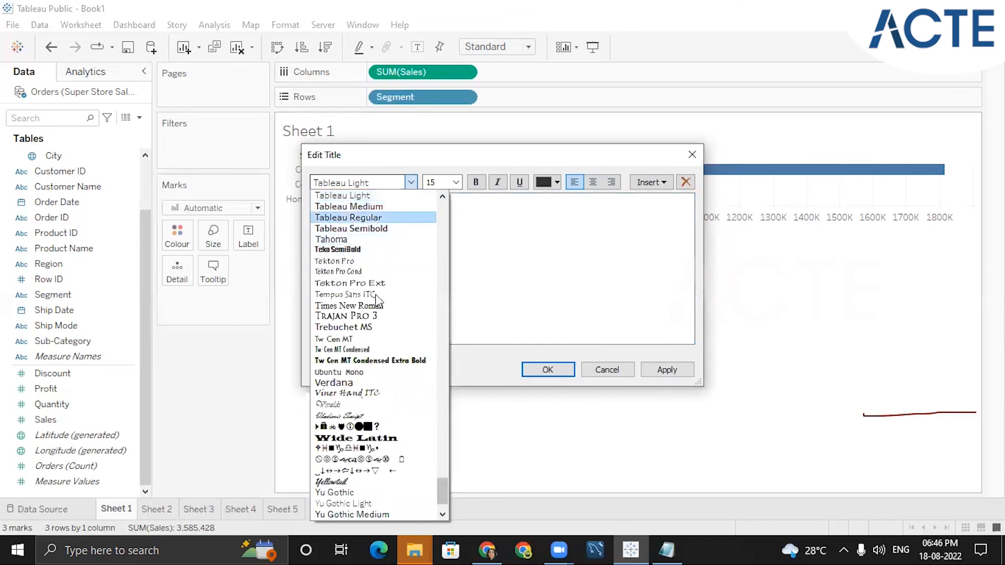
pyautogui.click(485, 294)
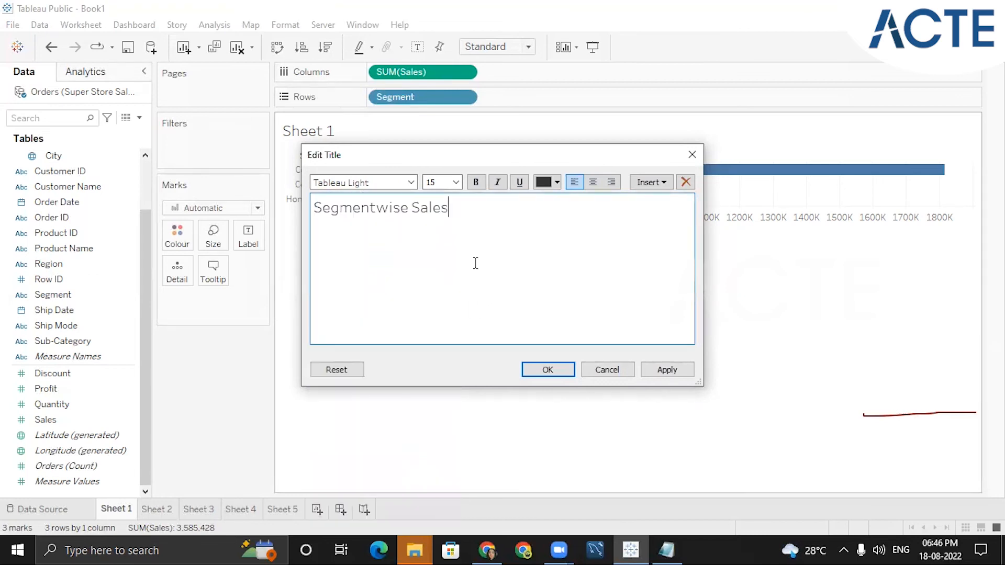
pyautogui.click(456, 182)
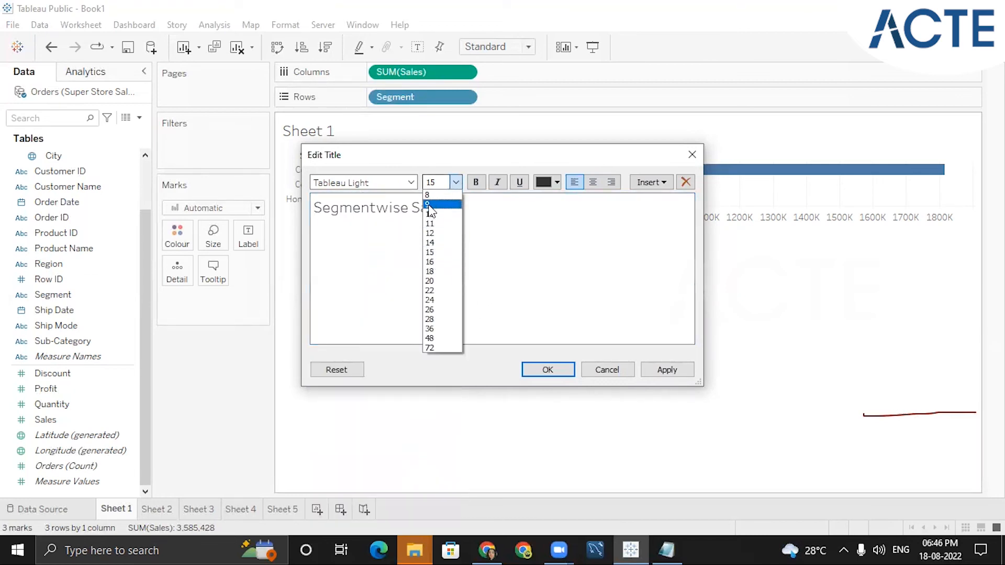
pyautogui.click(500, 216)
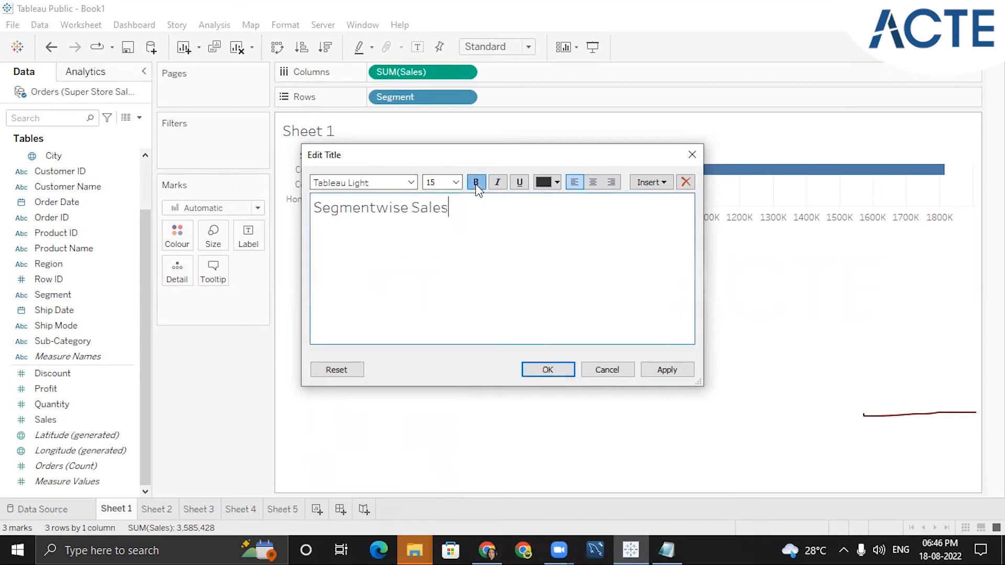
# - Make the title text bold and confirm the title edit
pyautogui.moveTo(449, 208); pyautogui.dragTo(313, 208)
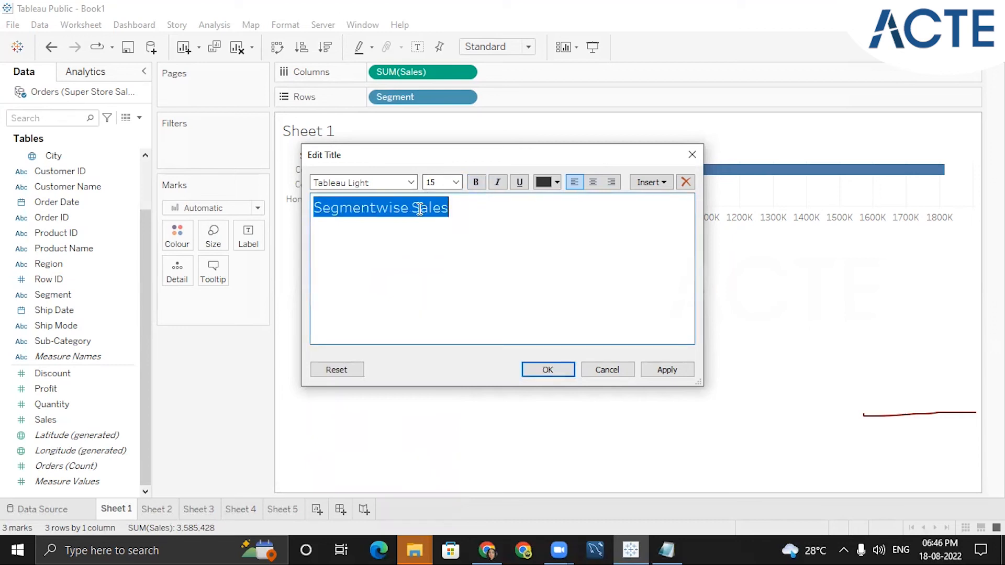
pyautogui.click(483, 184)
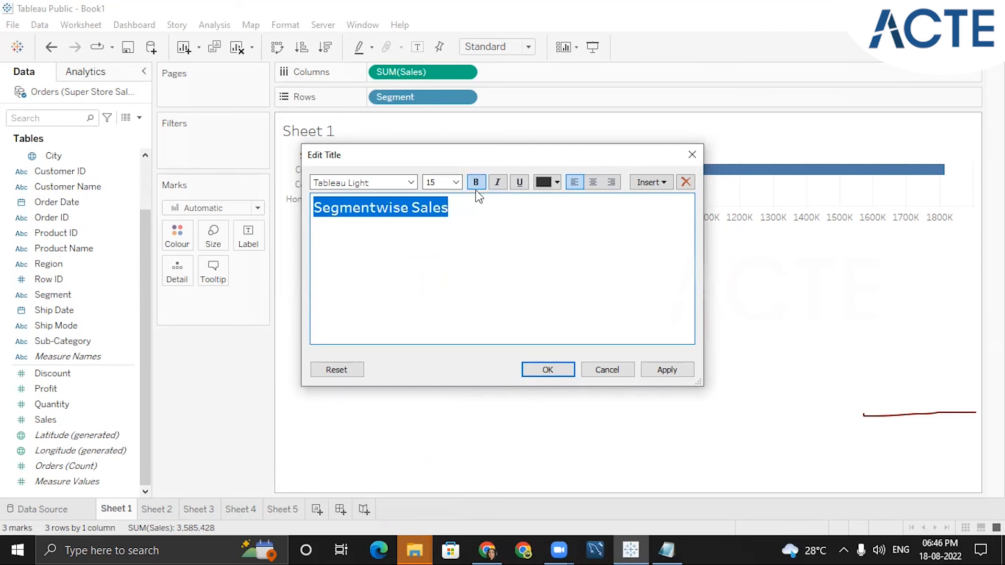
pyautogui.click(497, 183)
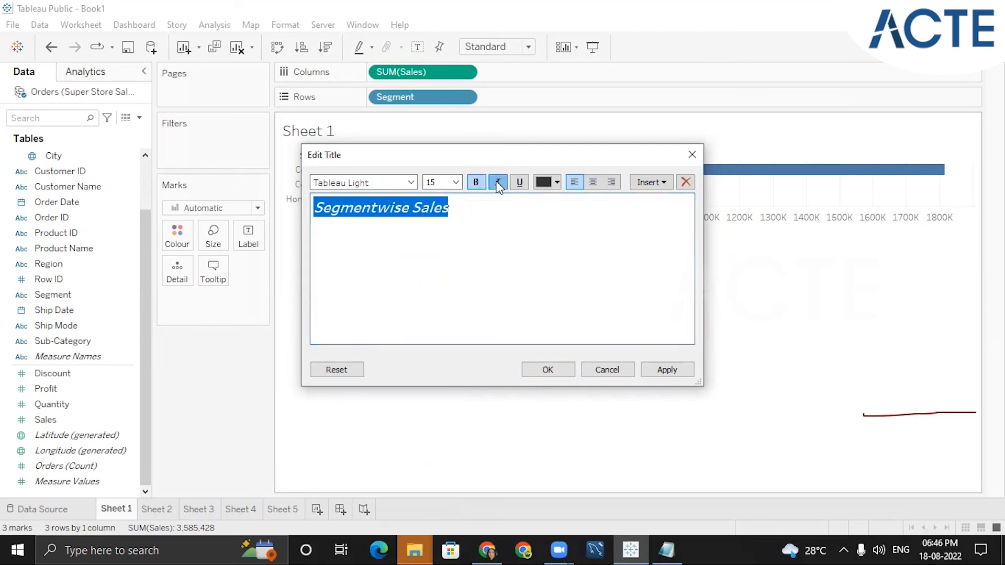
pyautogui.click(498, 183)
pyautogui.click(557, 183)
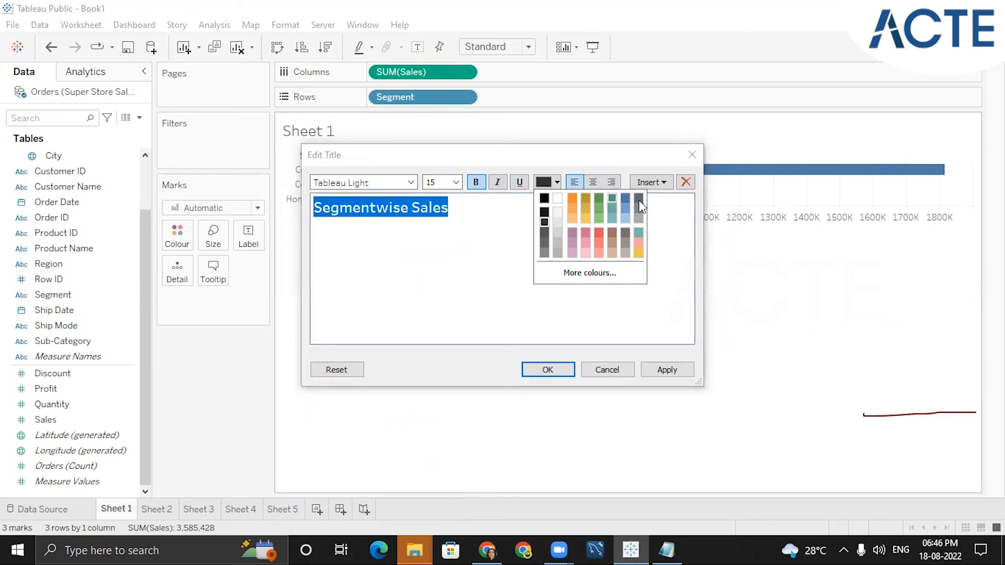
pyautogui.click(564, 193)
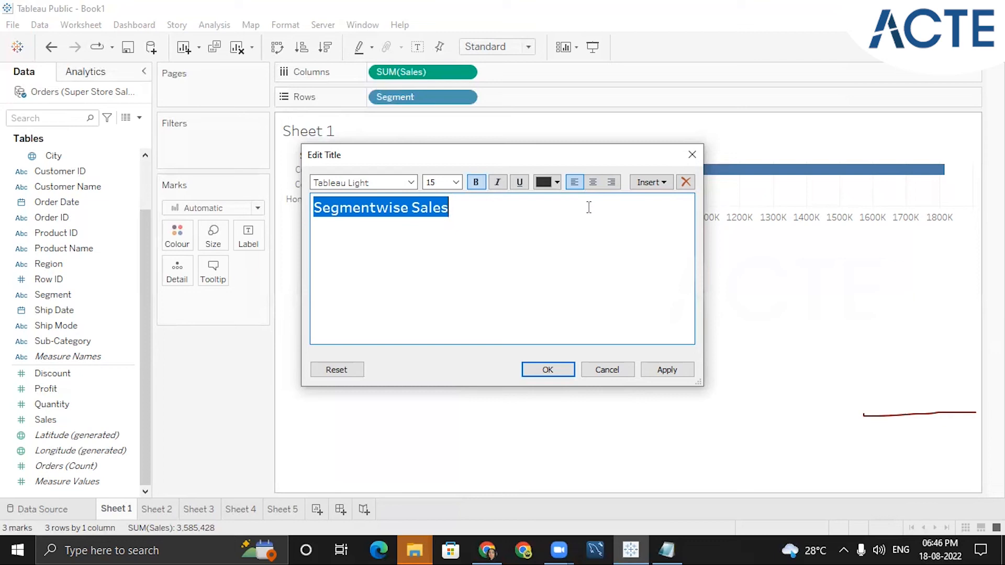
pyautogui.click(548, 370)
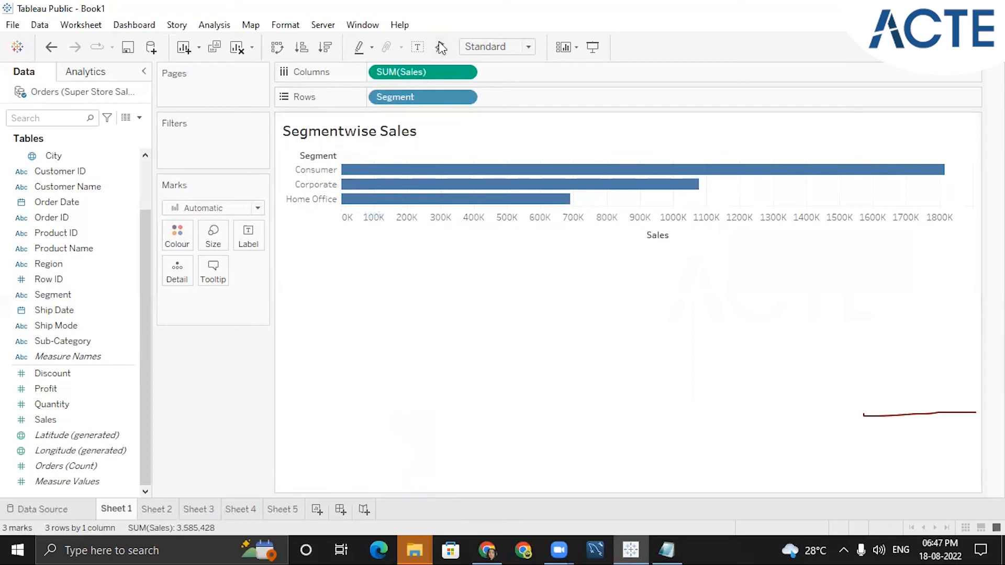
pyautogui.click(507, 288)
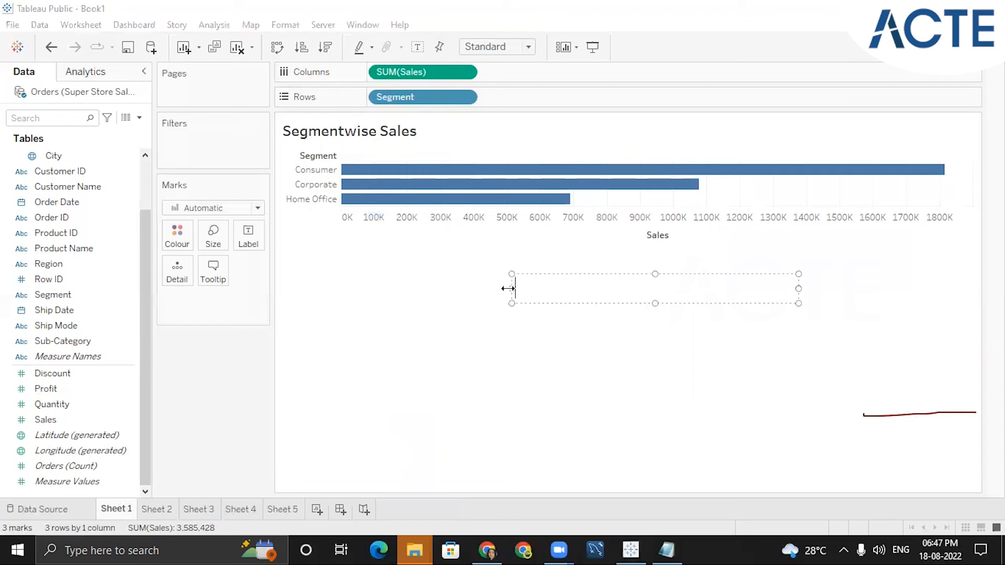
pyautogui.write('Subcategory')
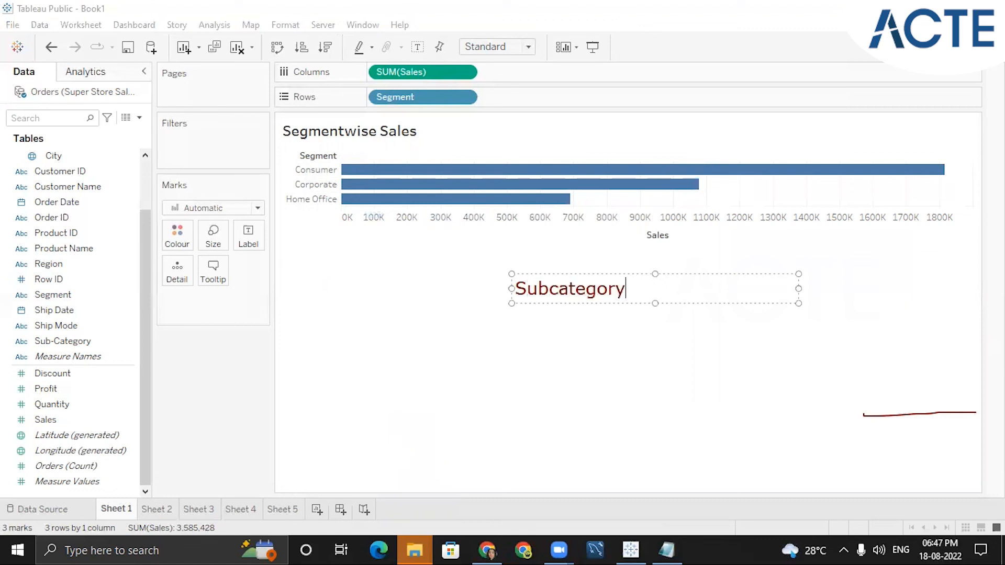
pyautogui.write('wise Profit')
pyautogui.press('Return')
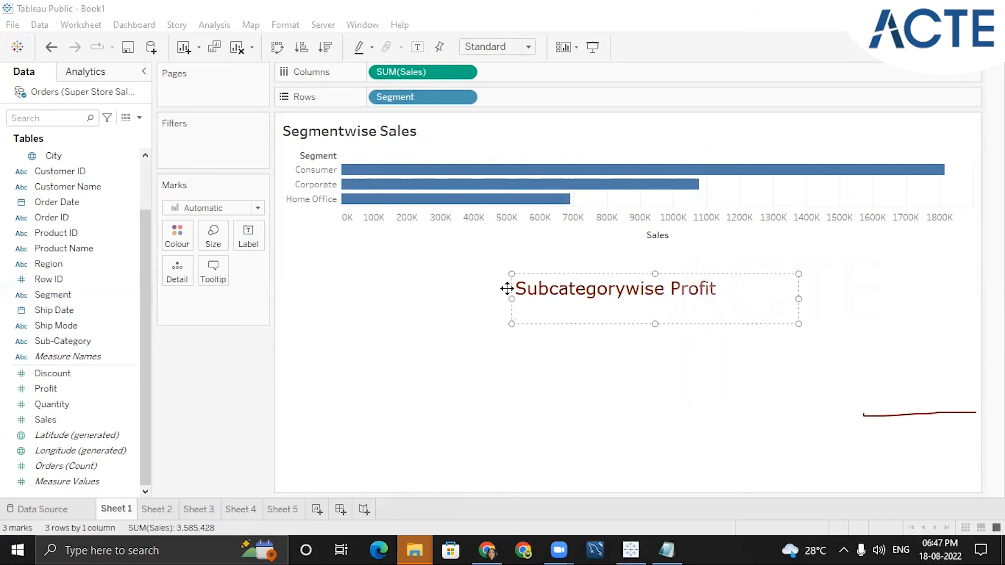
pyautogui.write('shipmode')
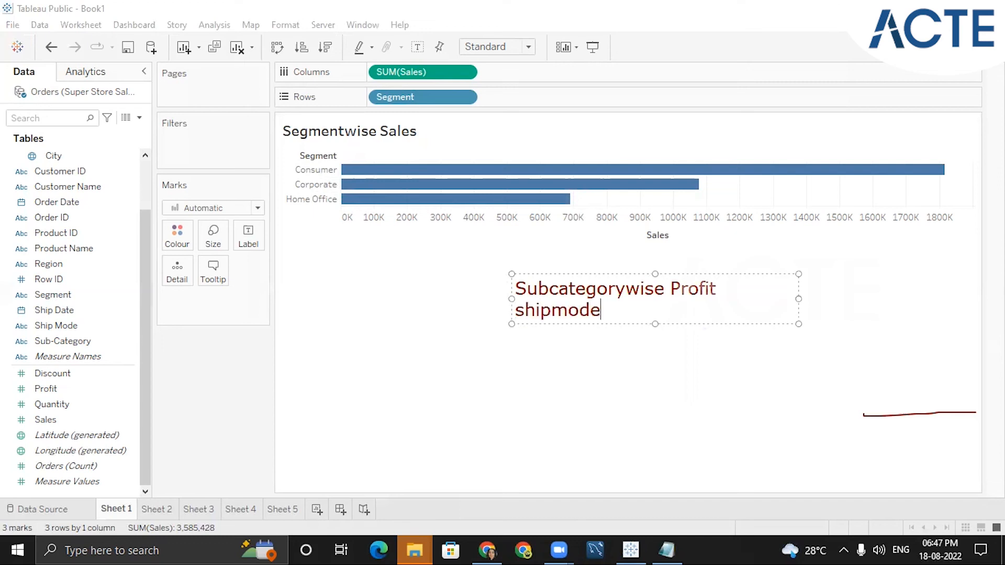
pyautogui.write('wise quantity')
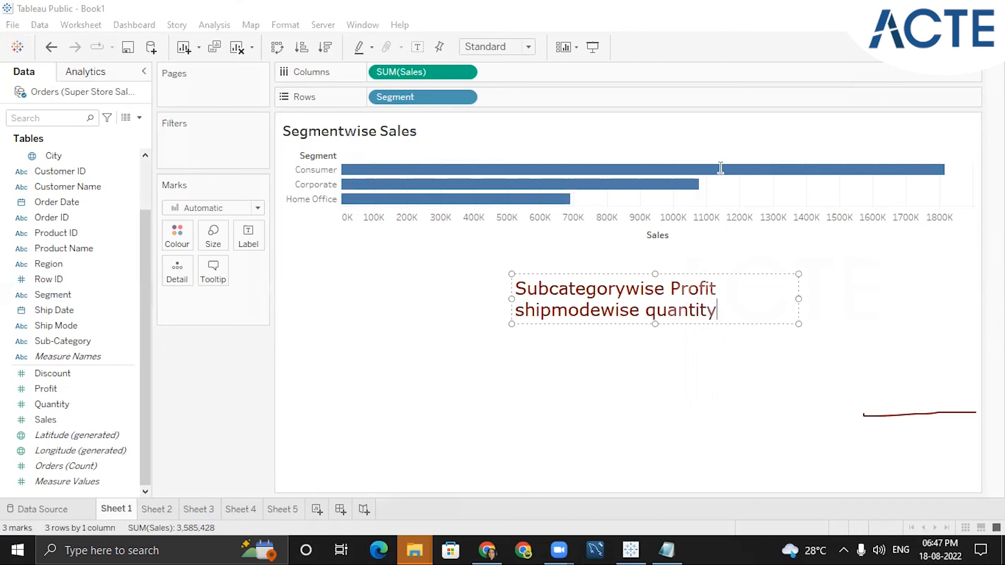
# - Sort the Sub-Category bars by sum of Profit in descending order and inspect the bar tooltips
pyautogui.click(519, 288)
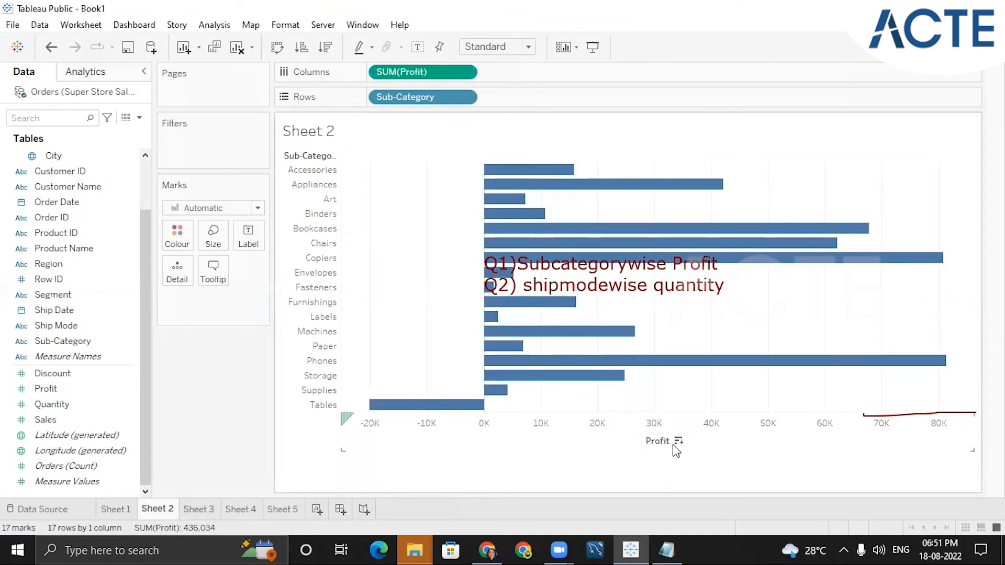
pyautogui.click(679, 442)
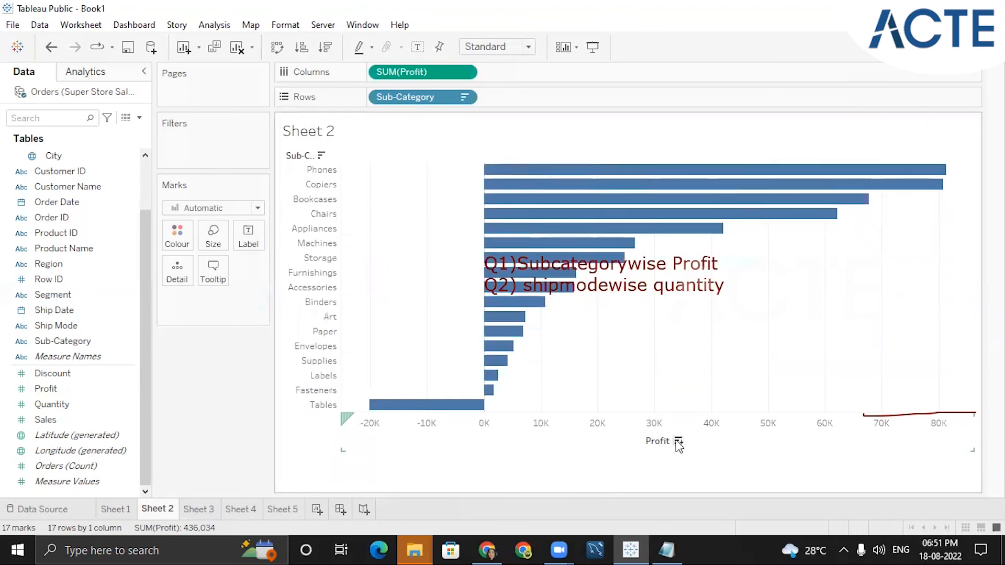
pyautogui.moveTo(517, 205)
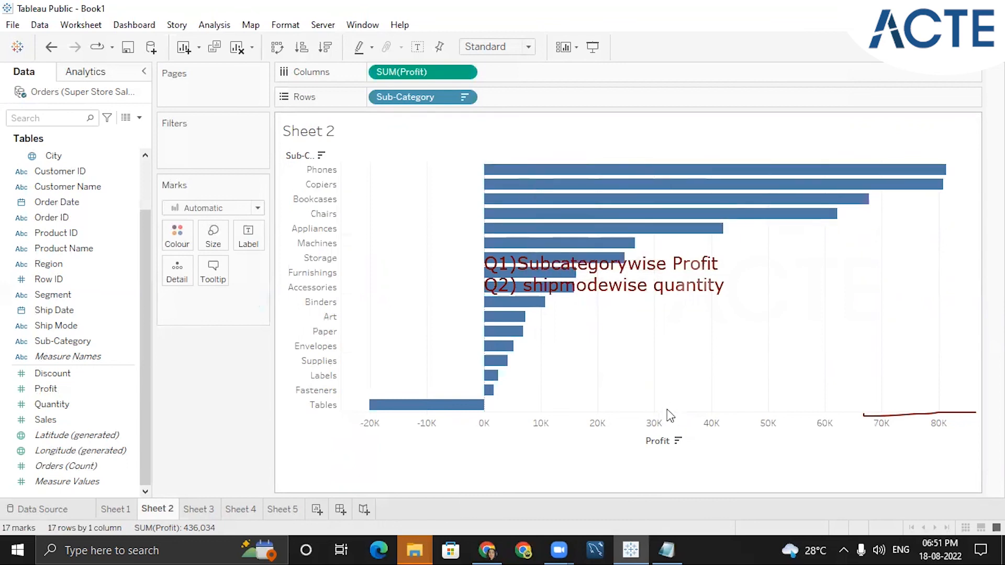
pyautogui.click(678, 442)
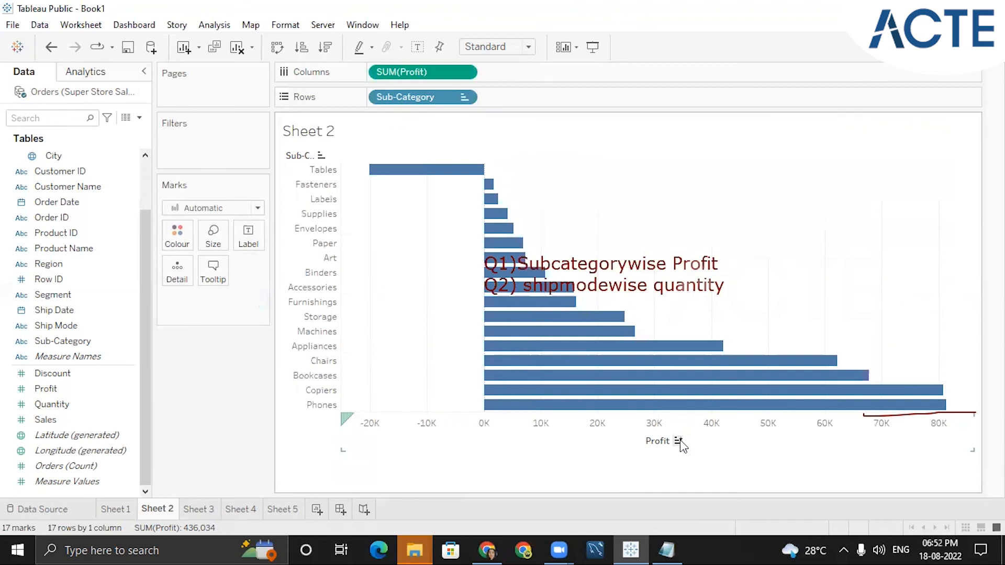
pyautogui.click(678, 442)
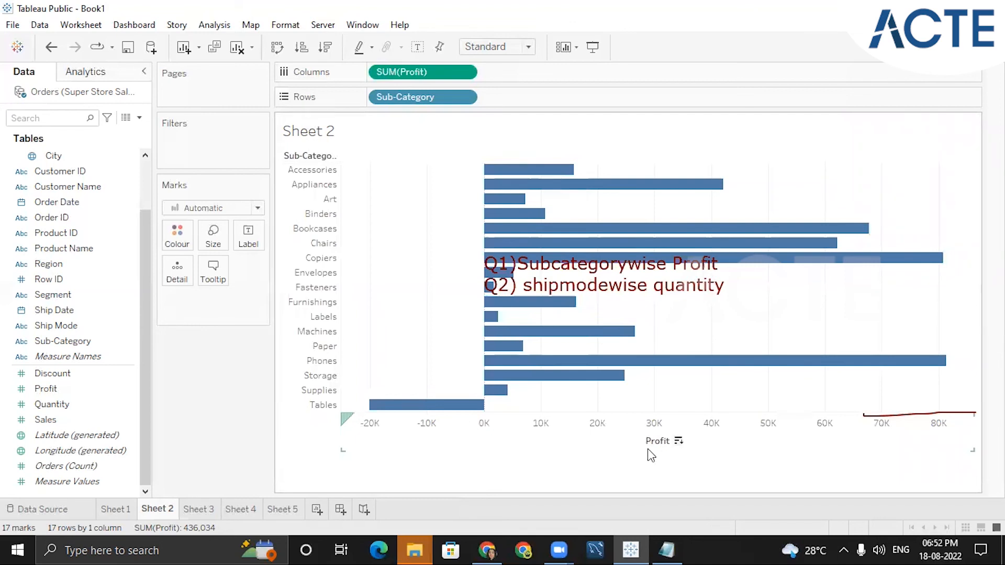
pyautogui.click(679, 442)
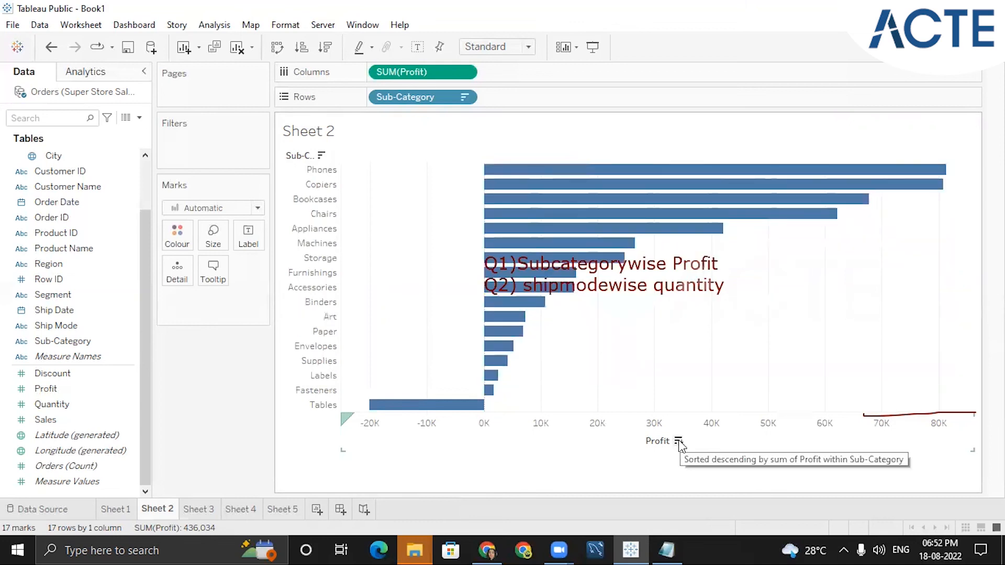
pyautogui.click(679, 441)
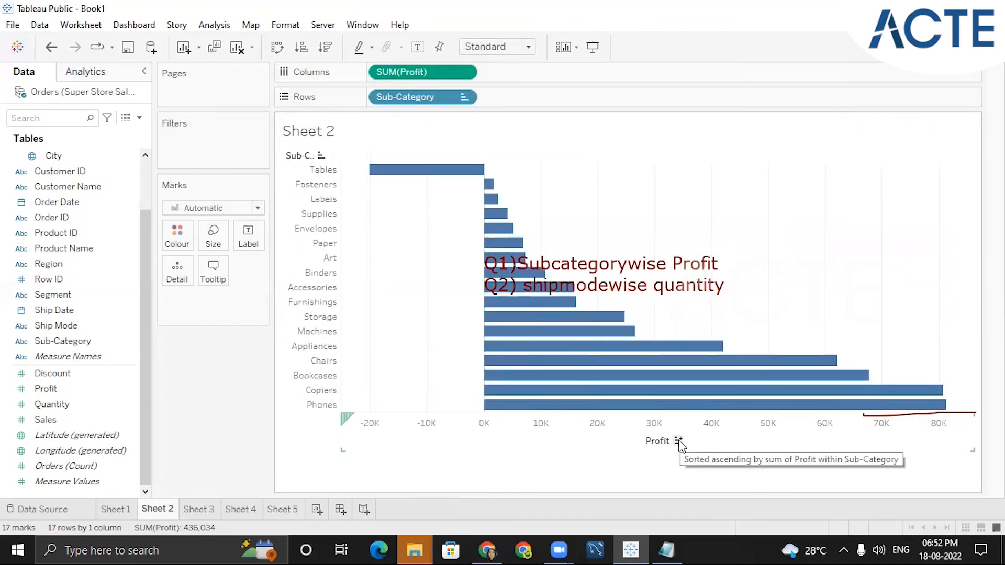
pyautogui.click(678, 441)
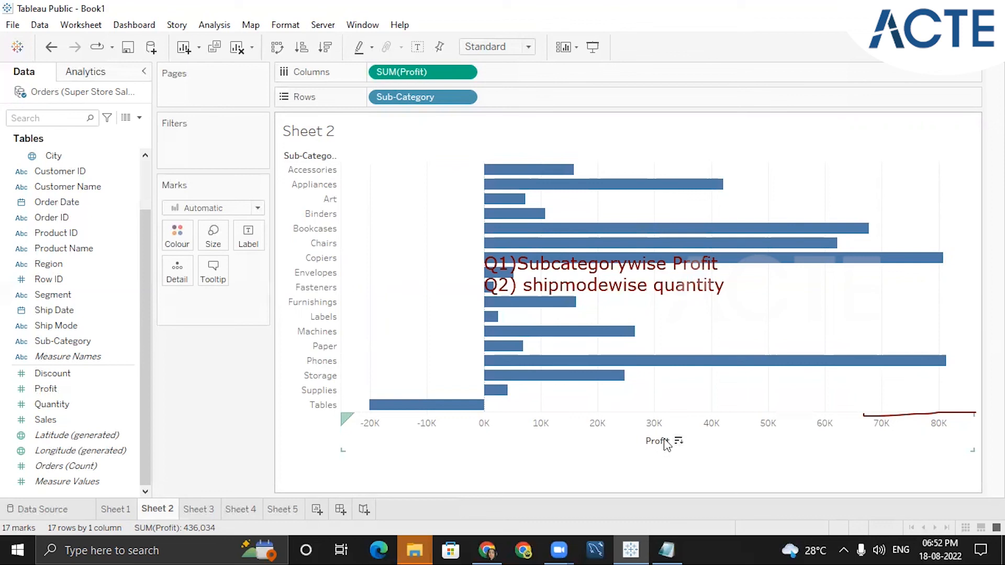
pyautogui.click(678, 441)
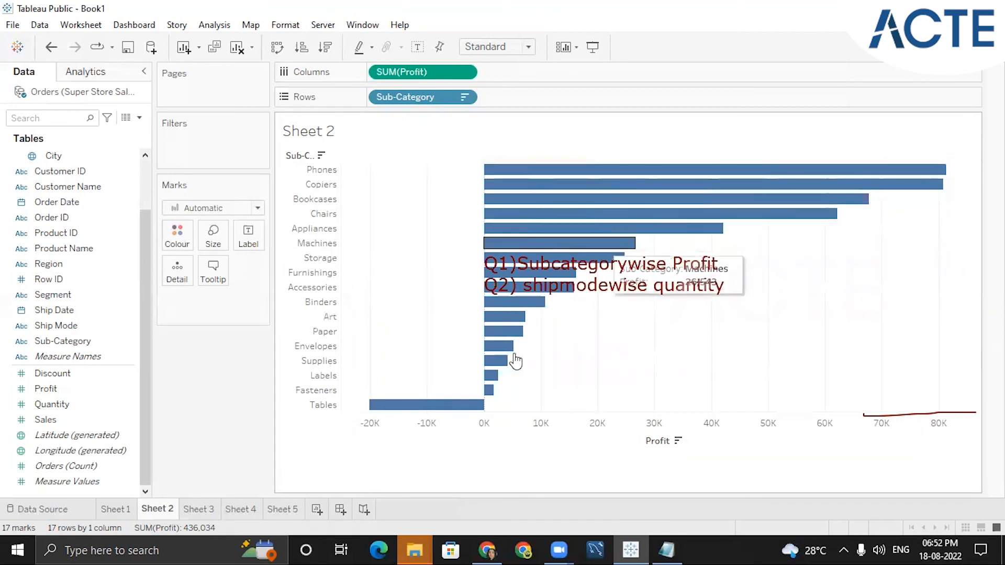
pyautogui.moveTo(480, 398)
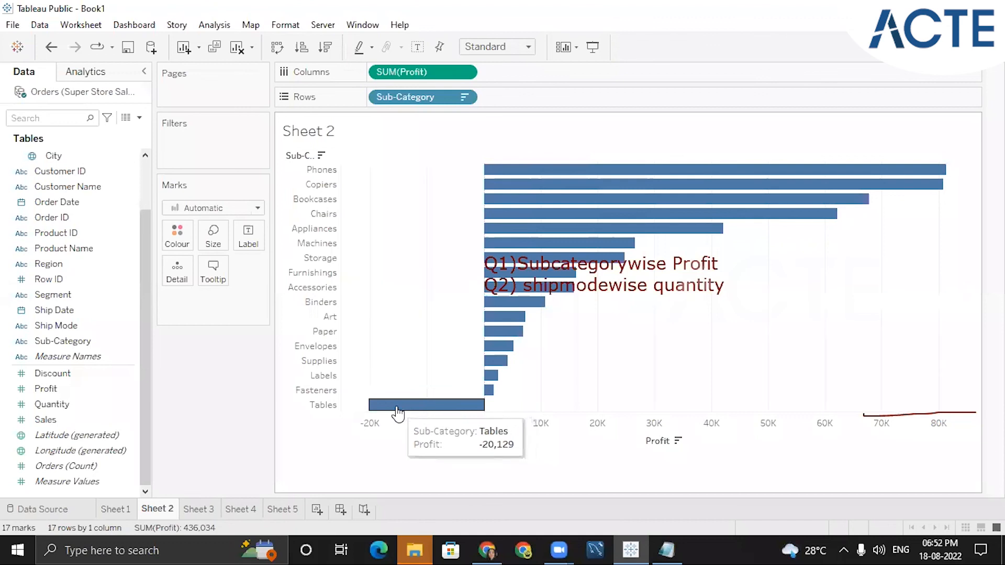
pyautogui.moveTo(584, 183)
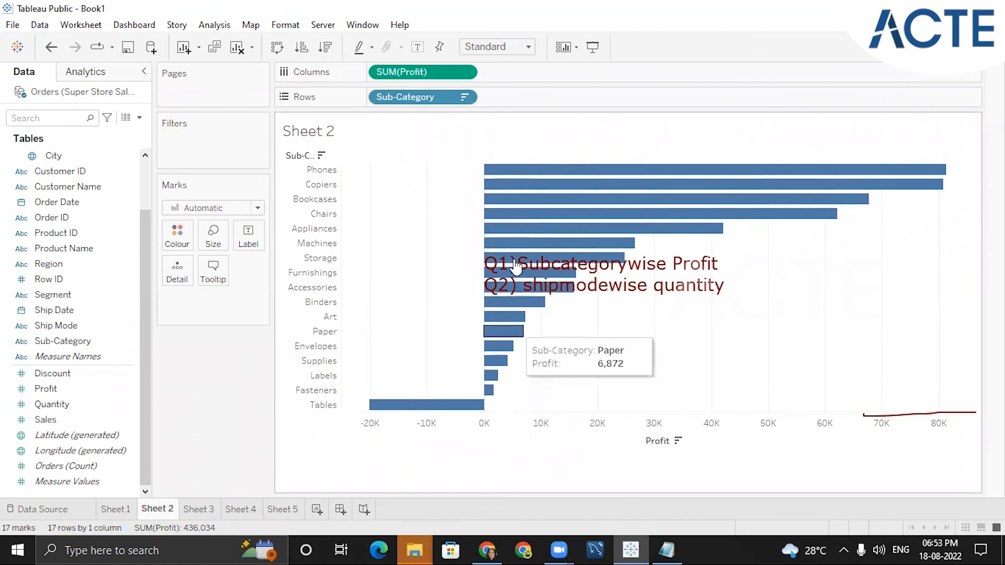
pyautogui.click(326, 135)
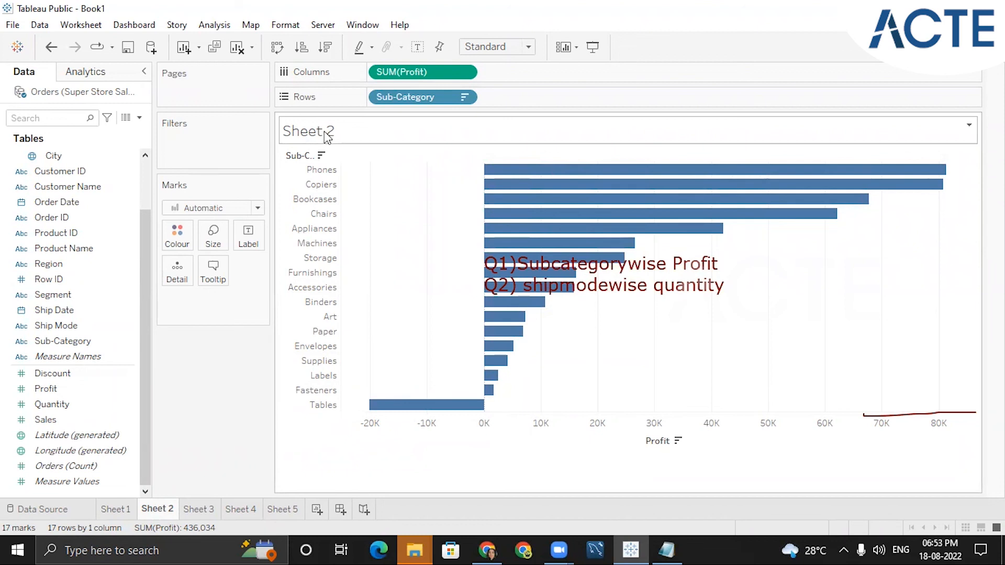
pyautogui.doubleClick(312, 130)
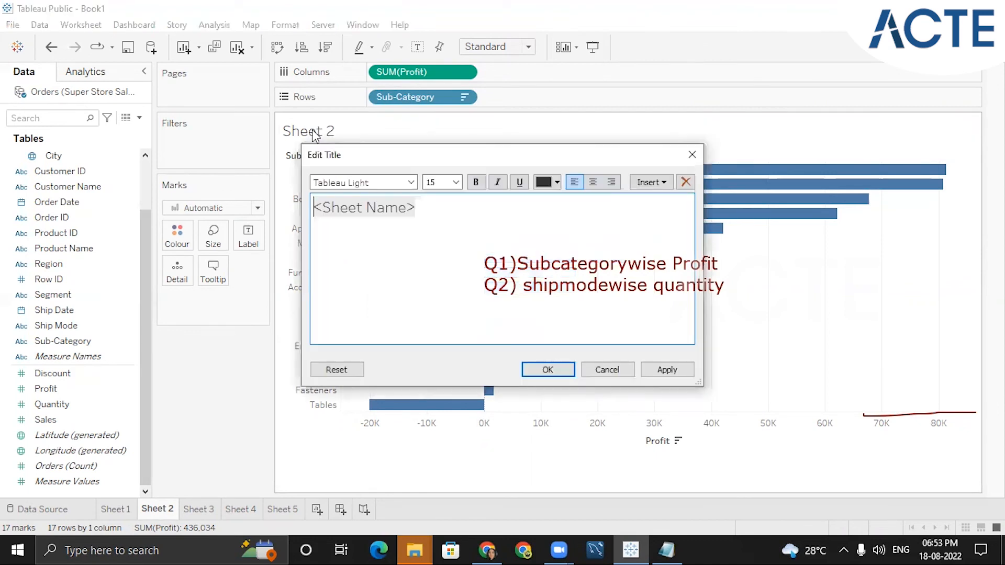
pyautogui.click(693, 155)
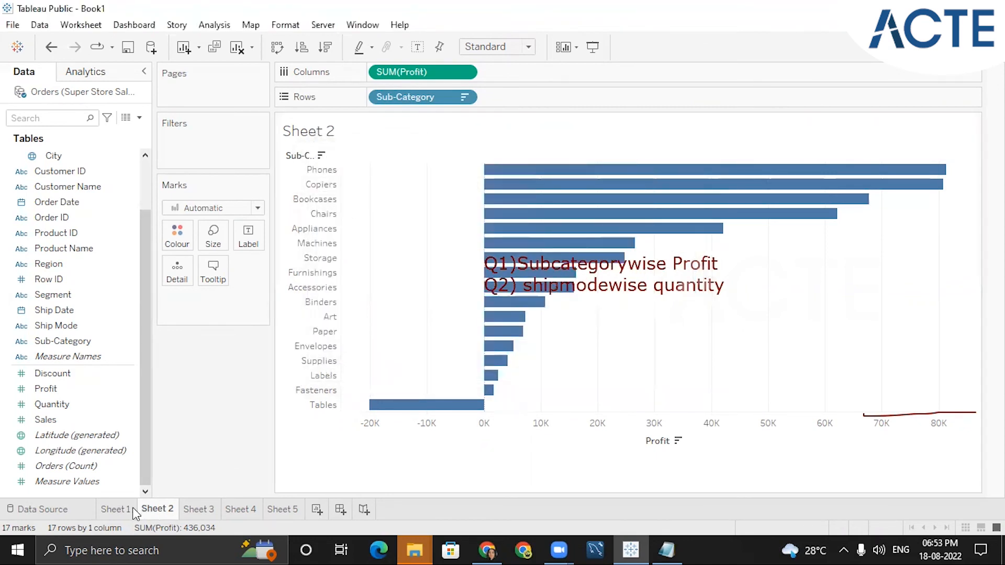
# - On Sheet 3, place Ship Mode and Quantity to build a table of quantity per ship mode
pyautogui.click(117, 510)
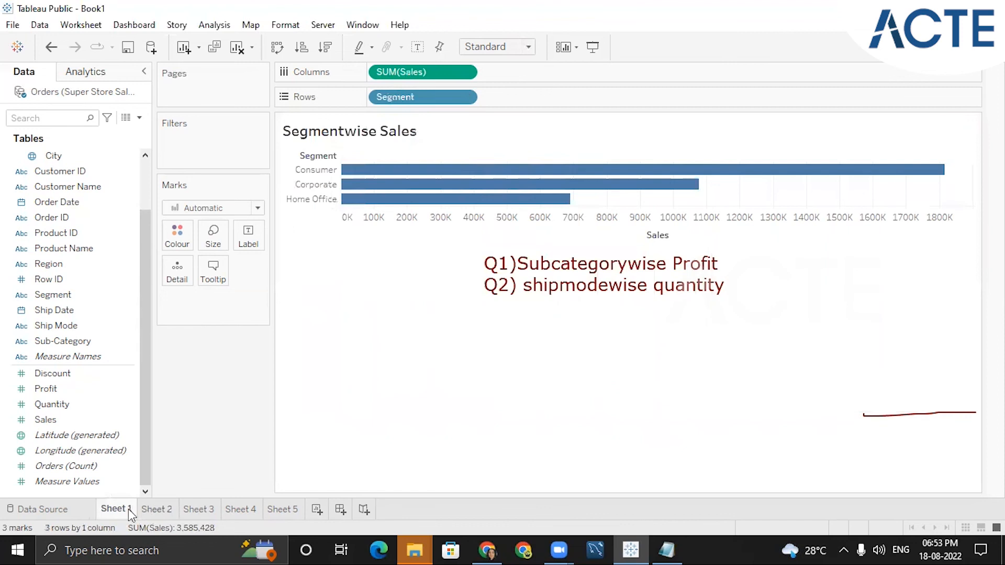
pyautogui.click(156, 509)
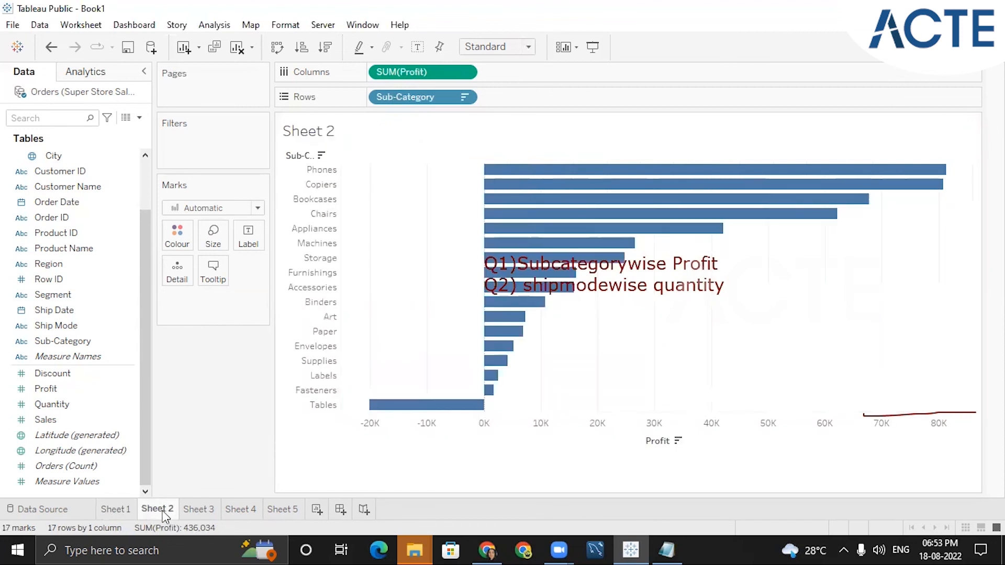
pyautogui.click(204, 511)
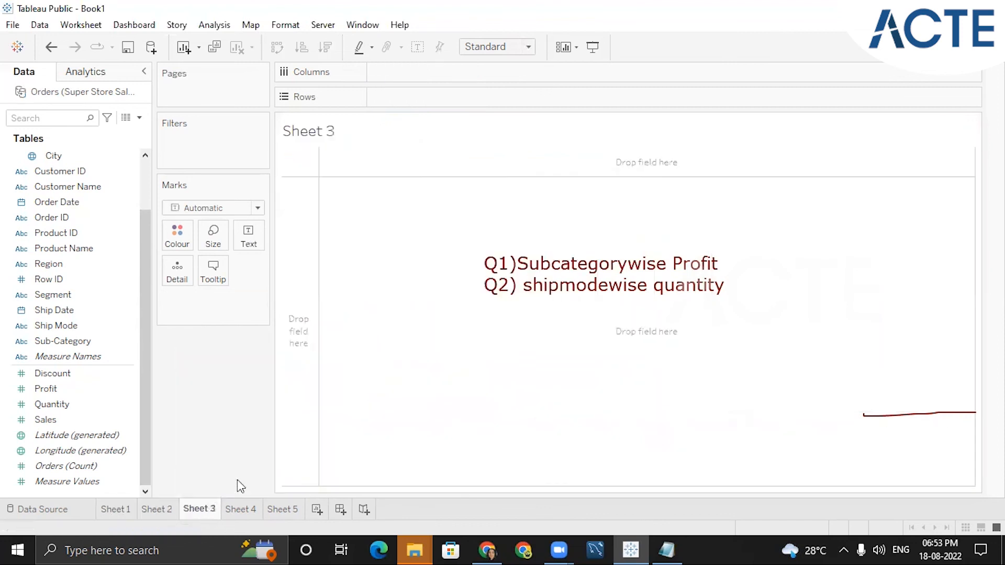
pyautogui.click(23, 436)
pyautogui.doubleClick(67, 326)
pyautogui.click(58, 420)
pyautogui.click(61, 406)
pyautogui.doubleClick(63, 408)
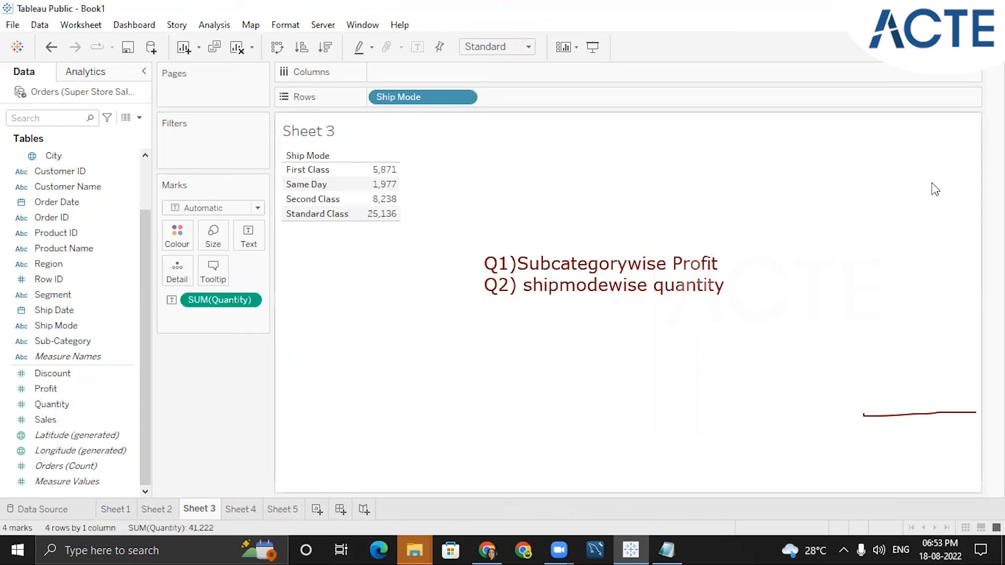
# - Try several Show Me chart types on the Ship Mode quantity view, settling on horizontal bars
pyautogui.click(970, 48)
pyautogui.click(870, 163)
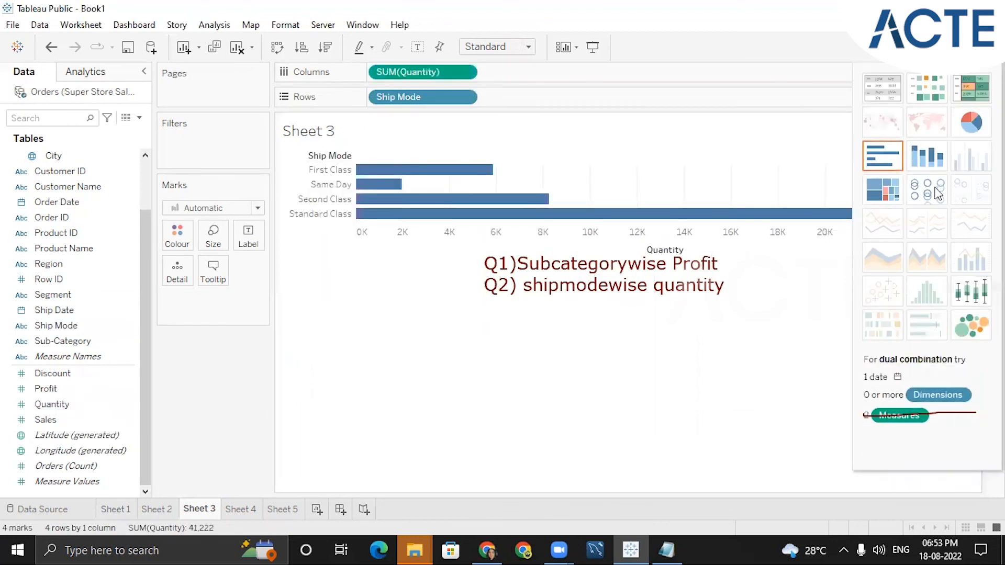
pyautogui.click(935, 163)
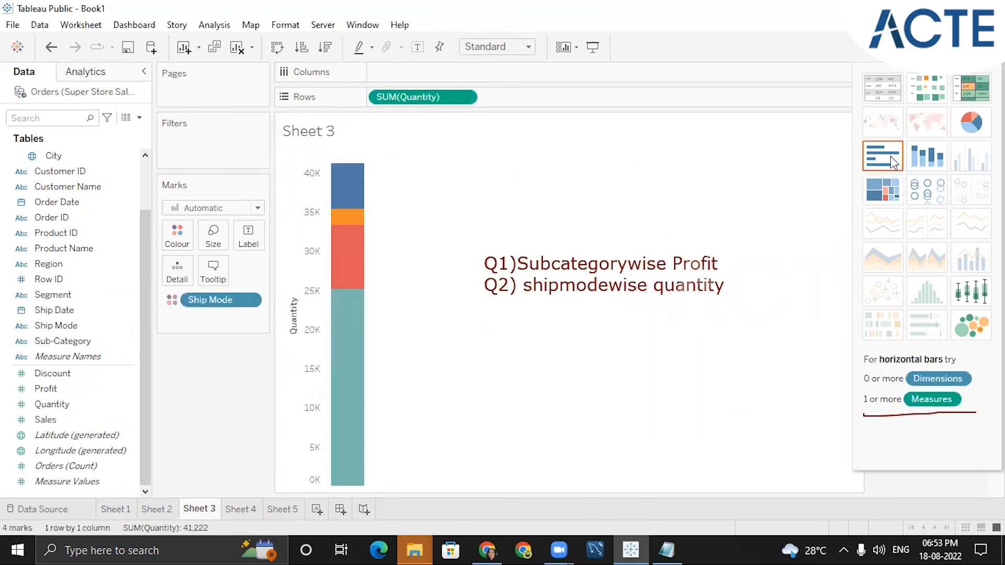
pyautogui.click(964, 128)
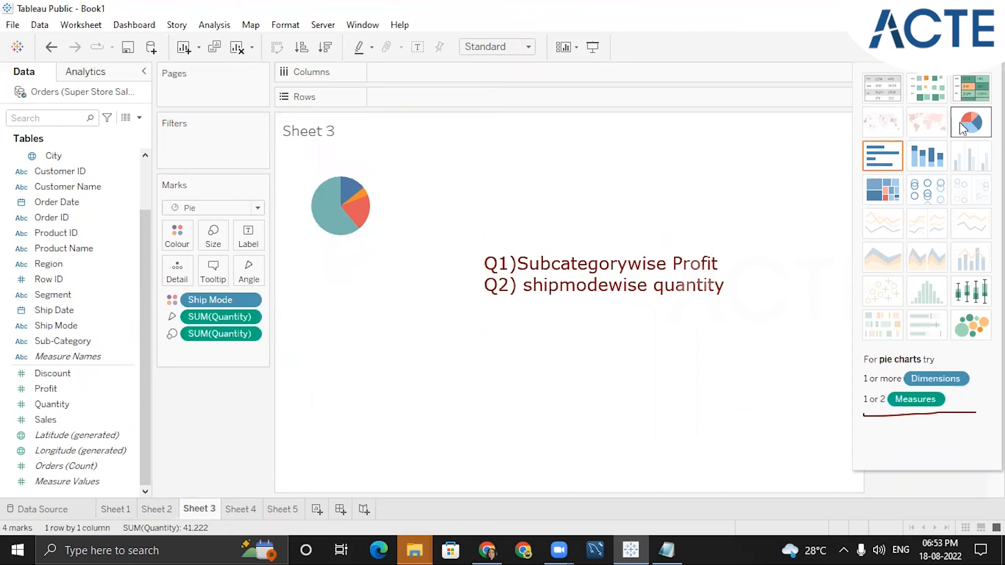
pyautogui.click(969, 336)
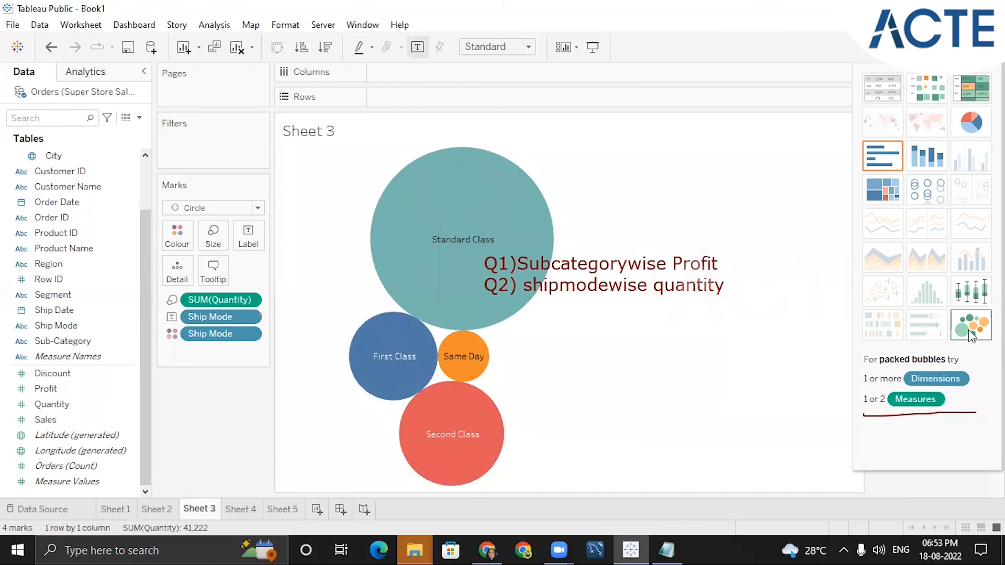
pyautogui.click(897, 156)
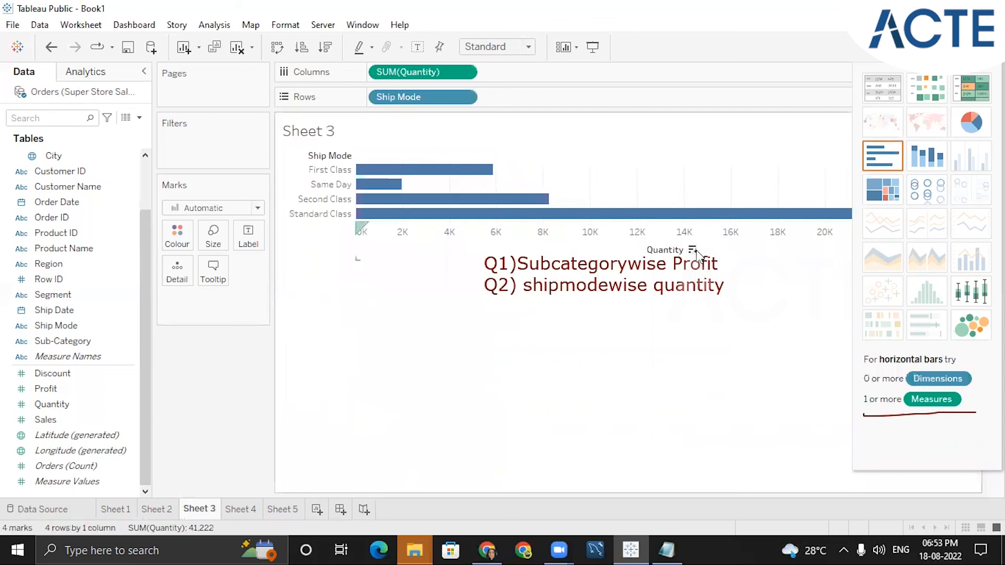
# - Sort the Ship Mode bars by Quantity in descending order and close Show Me
pyautogui.click(694, 252)
pyautogui.moveTo(366, 173)
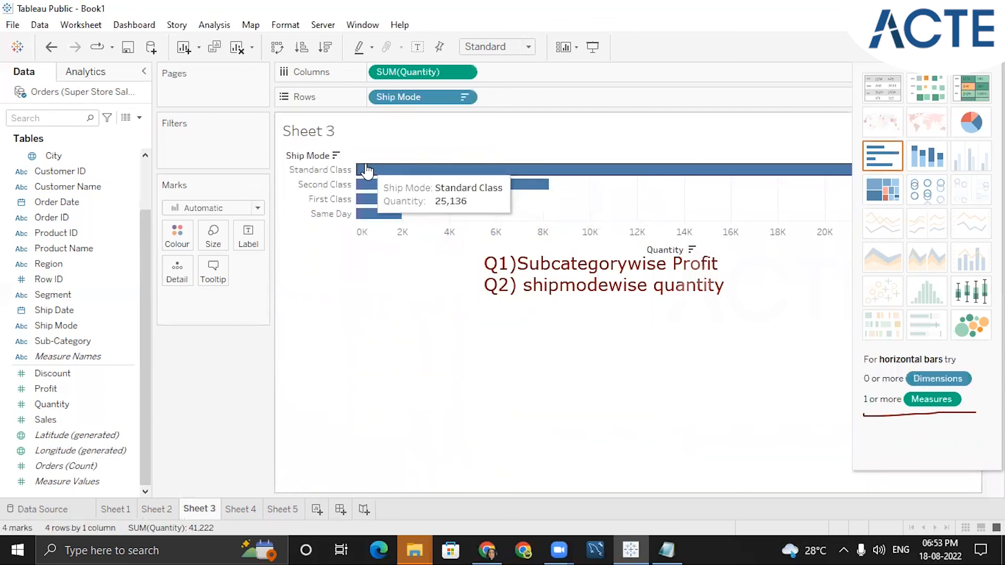
pyautogui.click(969, 48)
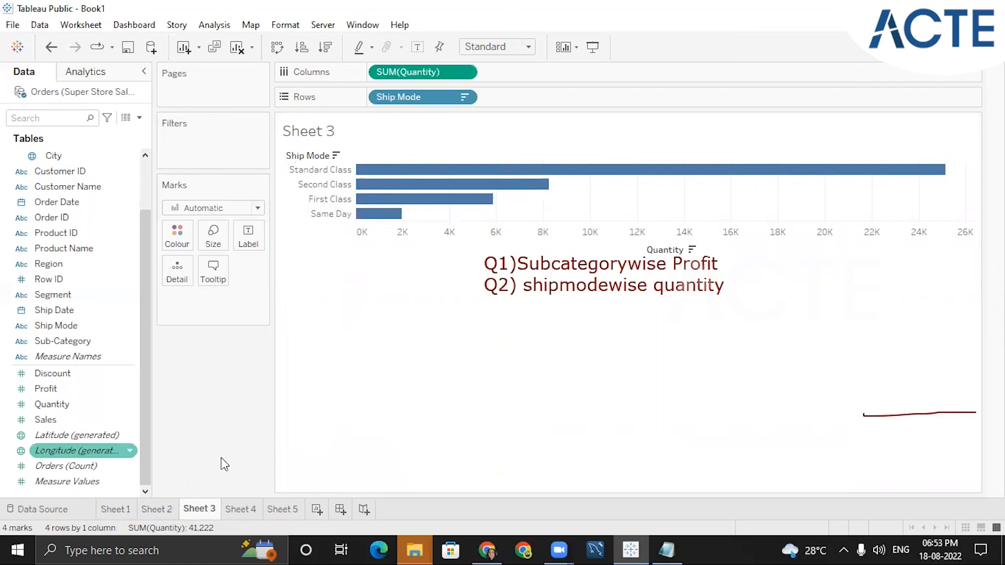
# - Rename the Sheet 1 tab as "Segmentwise Sales"
pyautogui.moveTo(116, 512)
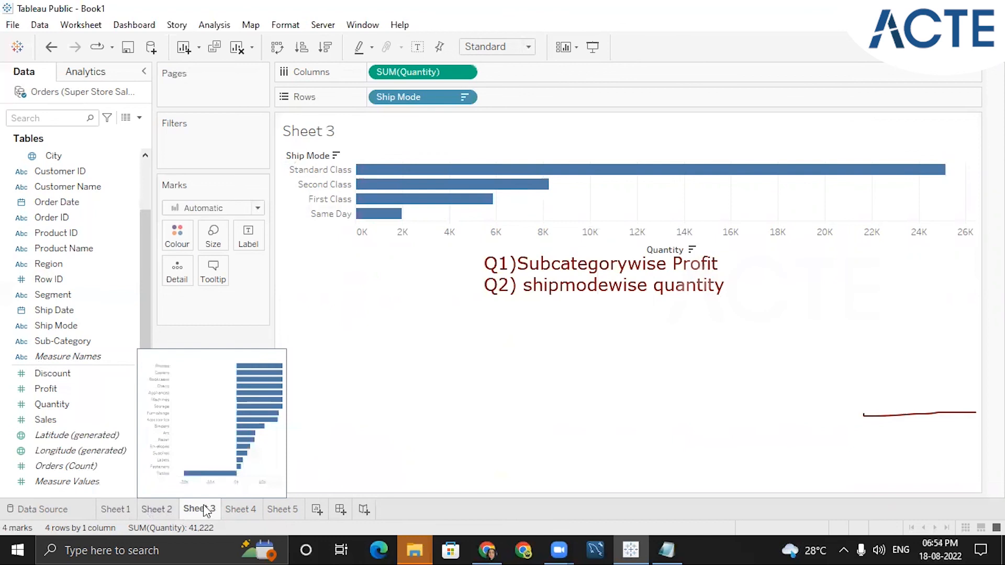
pyautogui.moveTo(203, 506)
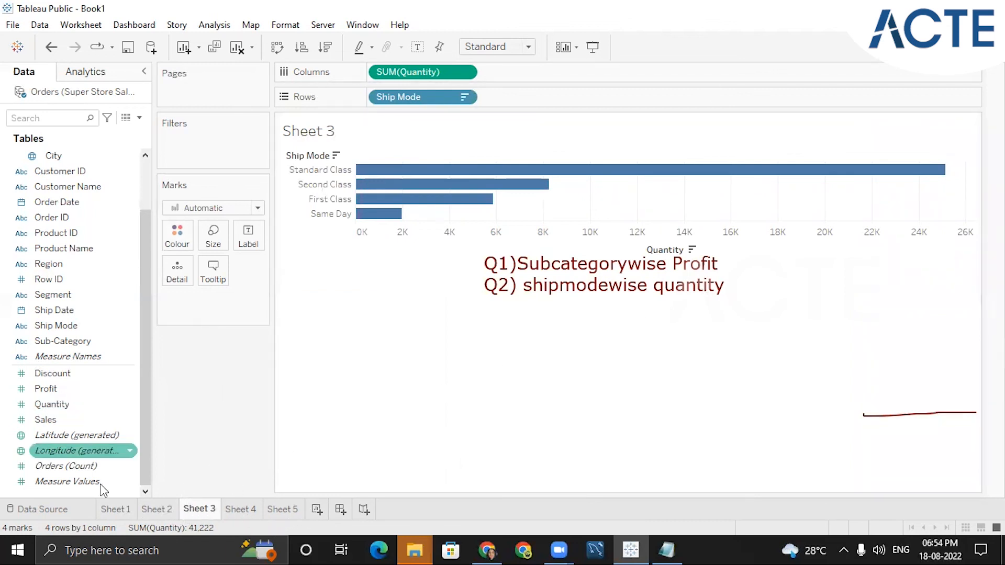
pyautogui.click(119, 513)
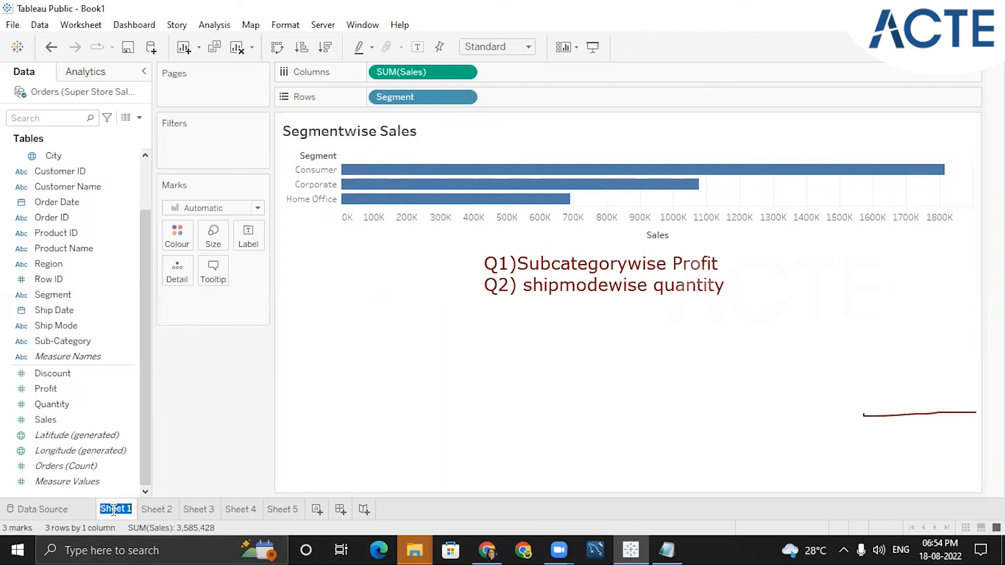
pyautogui.press('BackSpace')
pyautogui.write('Segmentwise')
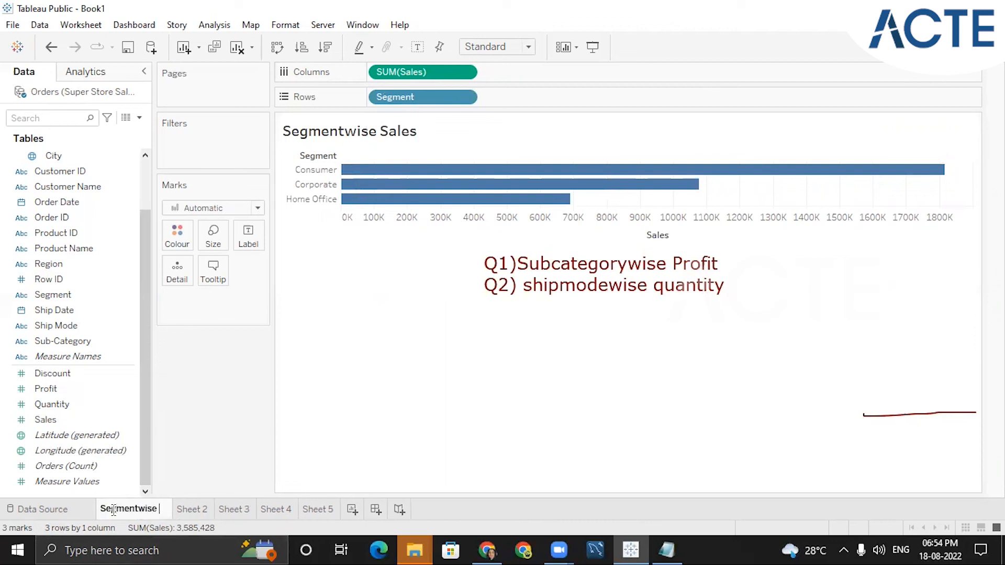
pyautogui.write(' Sales')
pyautogui.press('Return')
# - Rename the Sheet 2 tab as "Subcategorywise Profit"
pyautogui.click(206, 508)
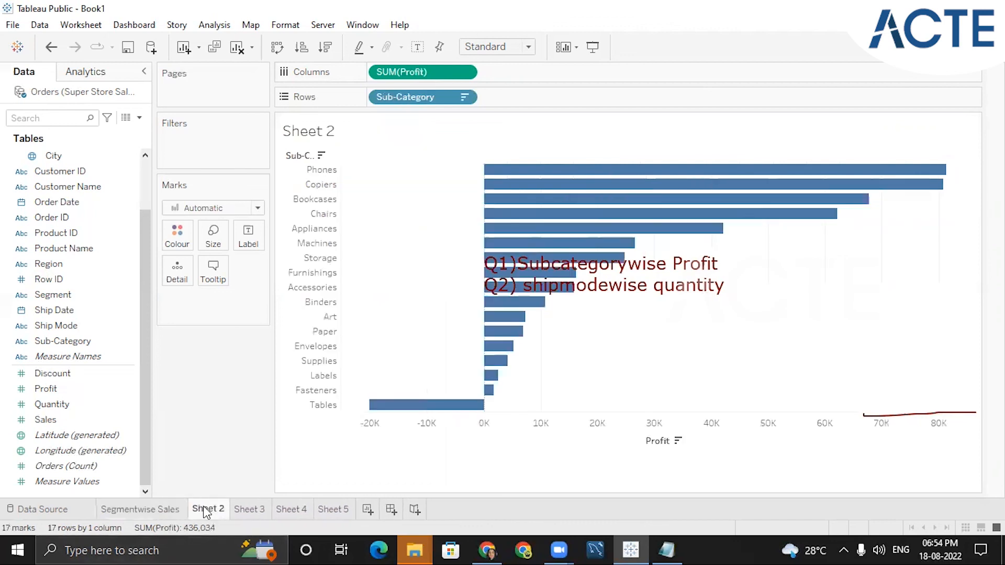
pyautogui.moveTo(205, 509)
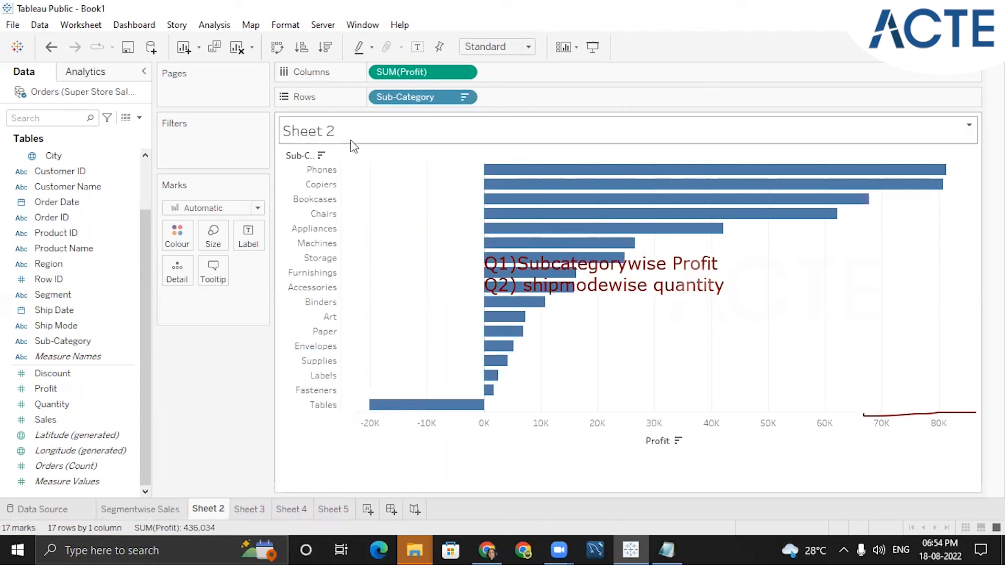
pyautogui.doubleClick(202, 510)
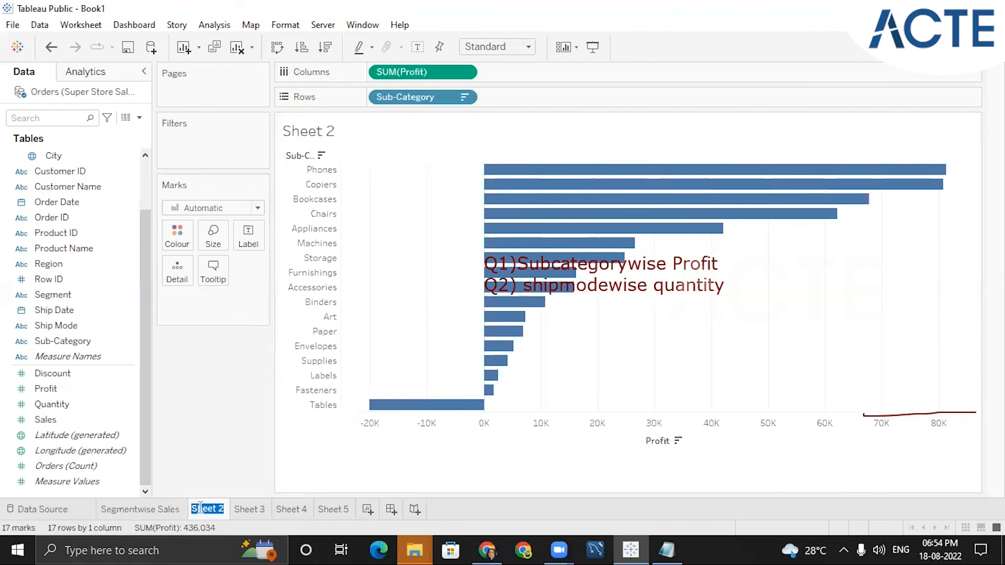
pyautogui.press('BackSpace')
pyautogui.write('Subcatego')
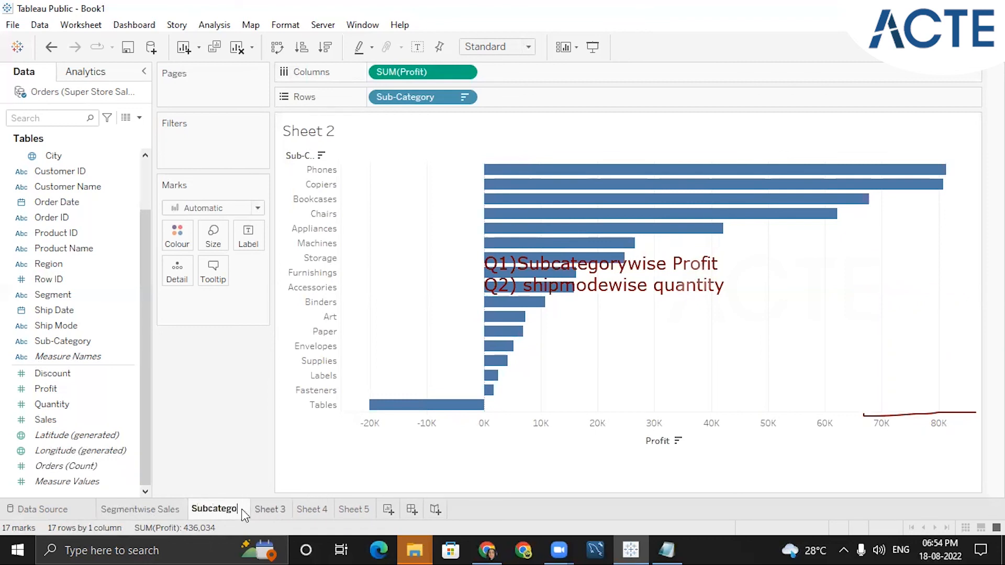
pyautogui.write('rywise Profit')
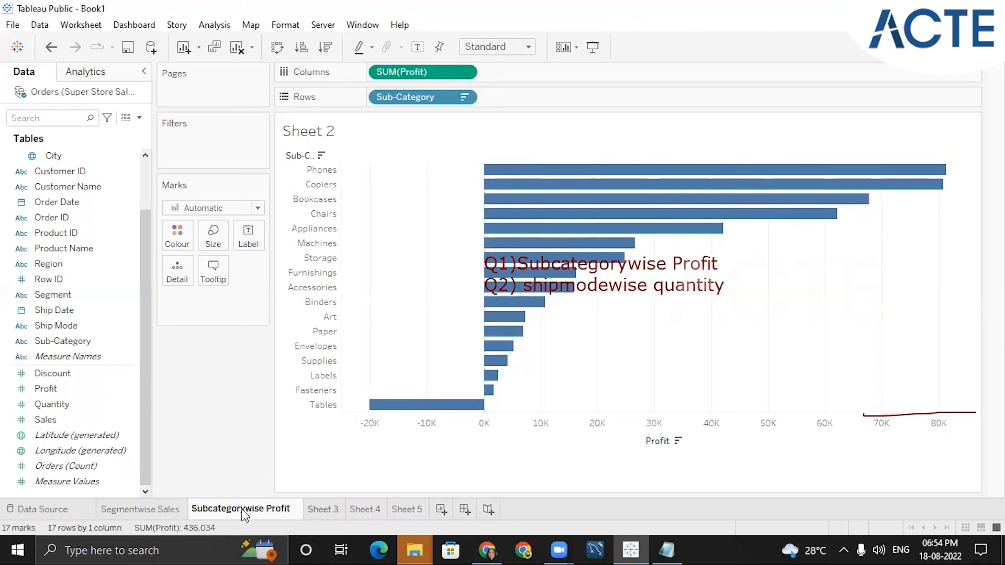
pyautogui.press('Return')
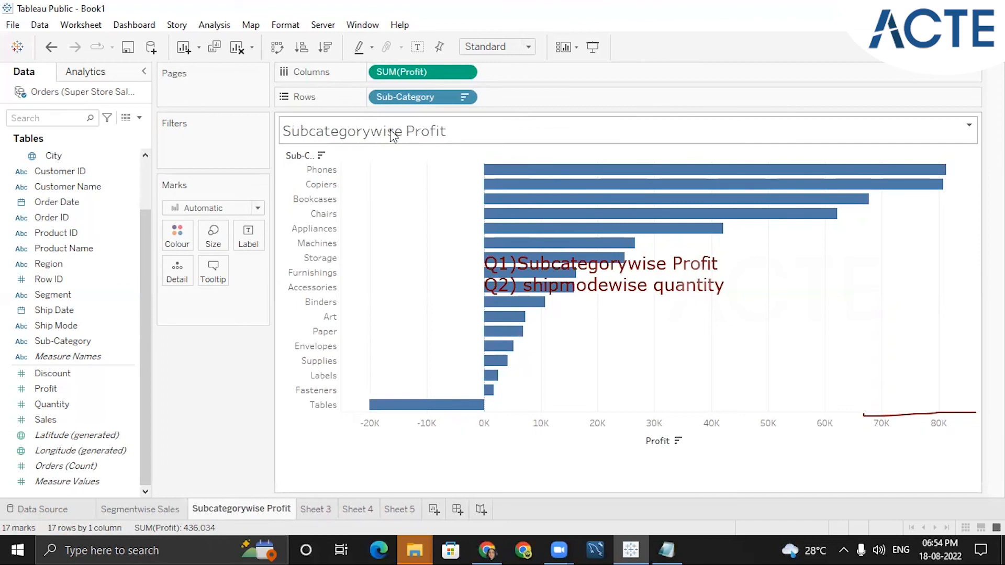
# - Rename the Sheet 3 tab as "Shipmode wise Qty"
pyautogui.click(313, 505)
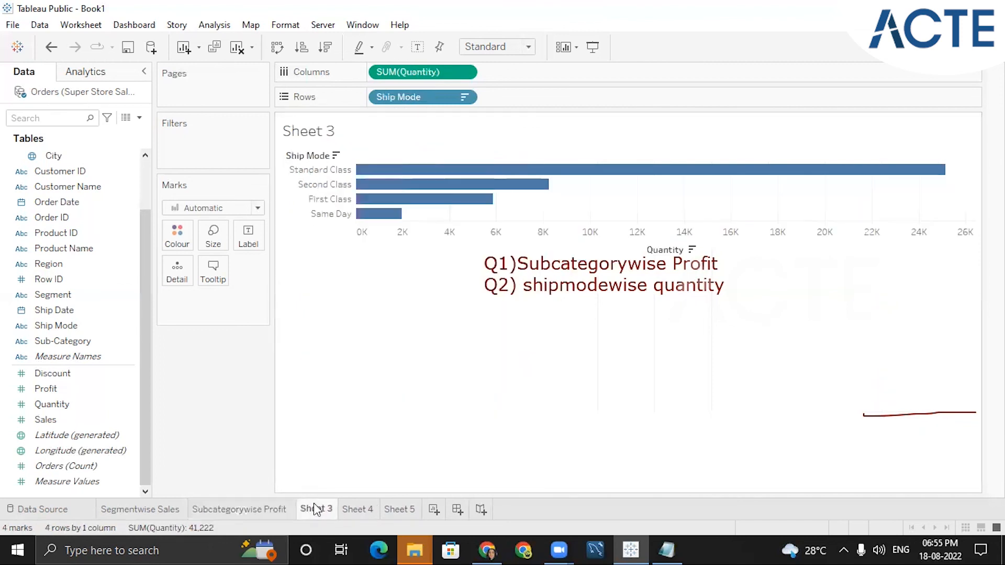
pyautogui.doubleClick(316, 506)
pyautogui.press('BackSpace')
pyautogui.write('Shipmode wis')
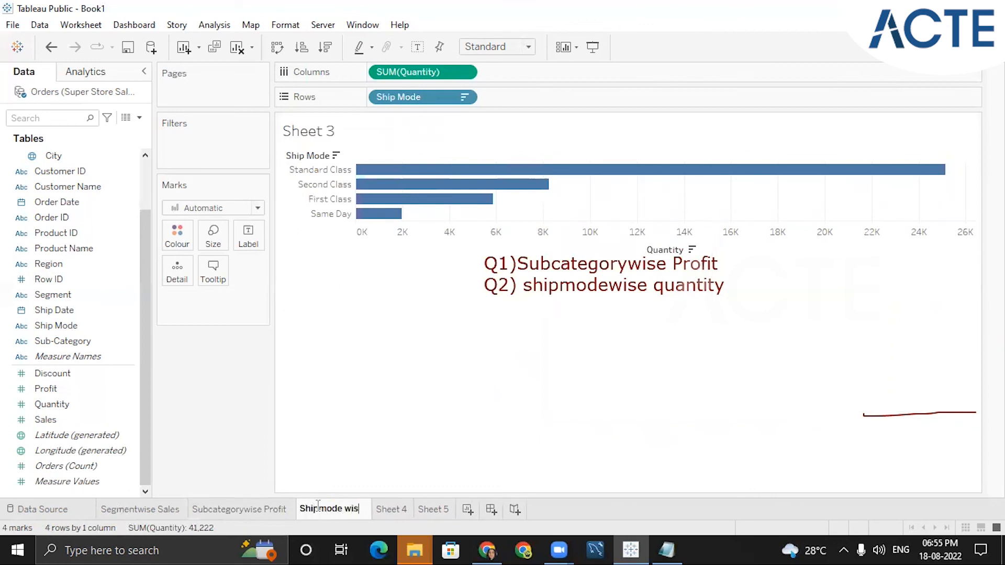
pyautogui.write('e Qty')
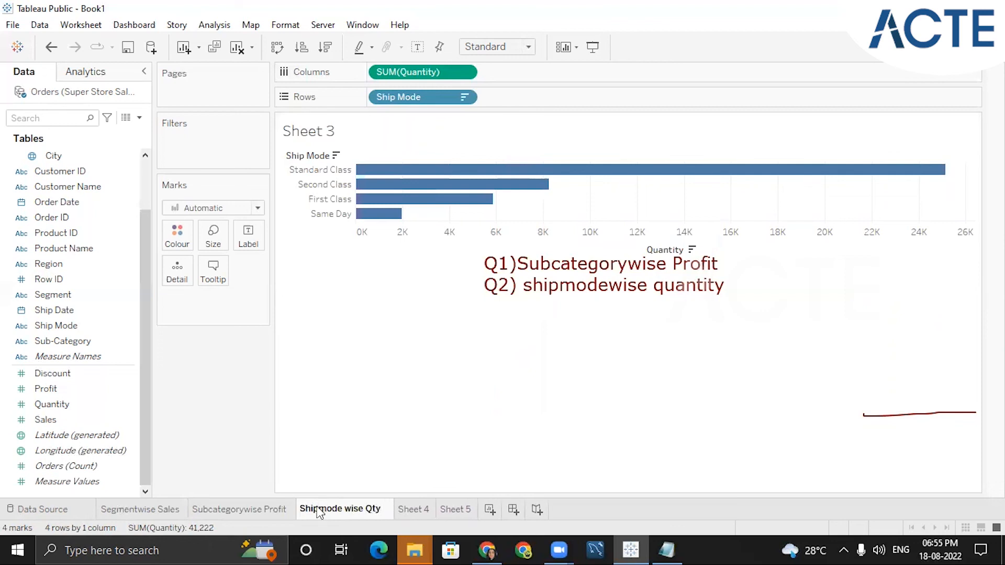
pyautogui.press('Return')
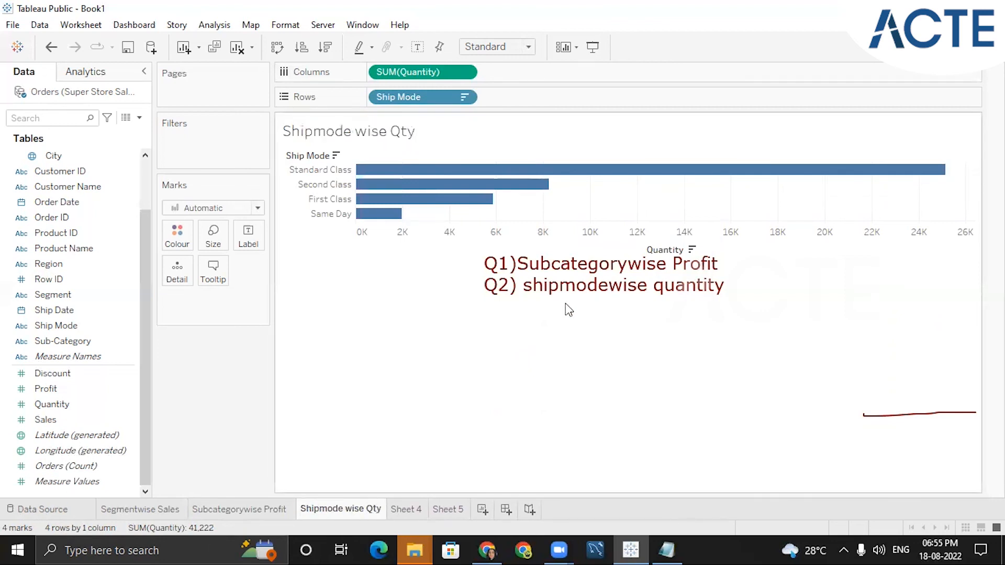